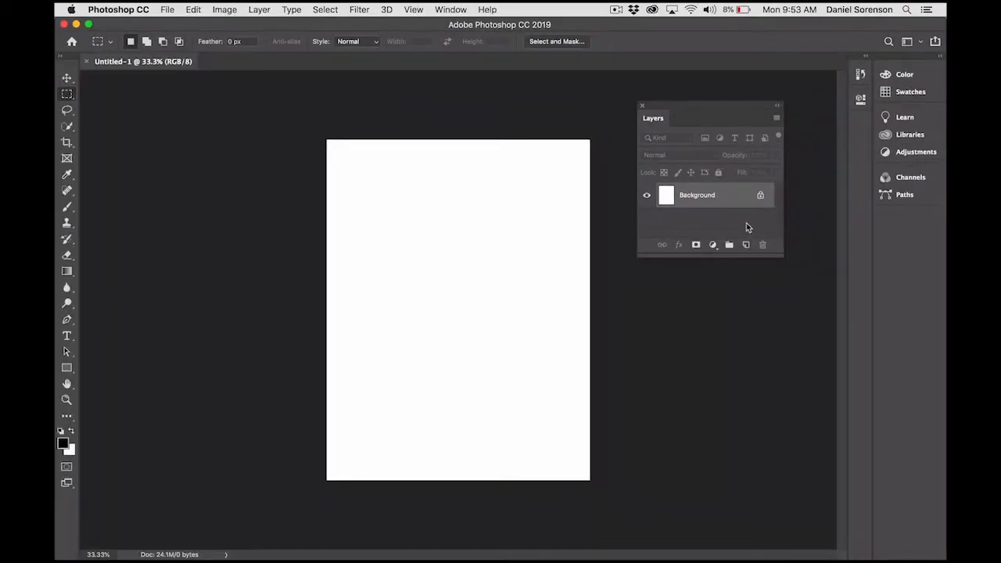
# Create a new layer named "red square" above the Background layer
pyautogui.press('super+shift+n')
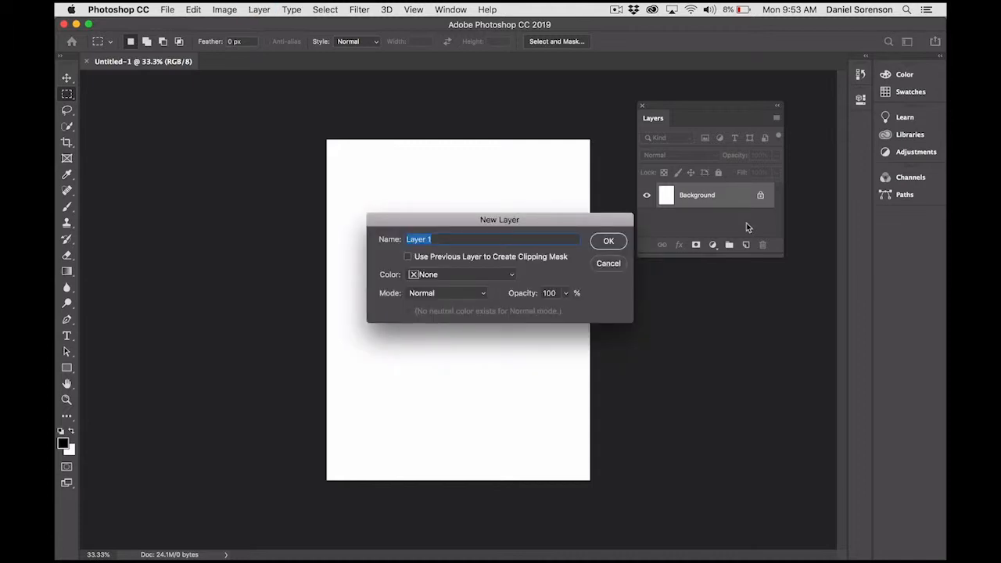
pyautogui.write('red square')
pyautogui.press('Return')
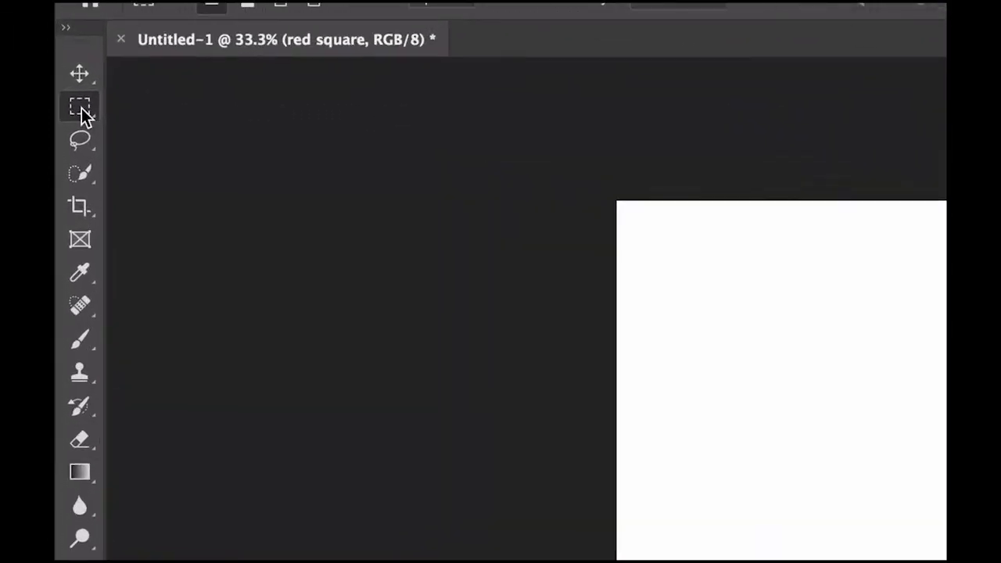
# Make a square selection near the middle of the page with the Rectangular Marquee tool
pyautogui.rightClick(66, 94)
pyautogui.click(173, 106)
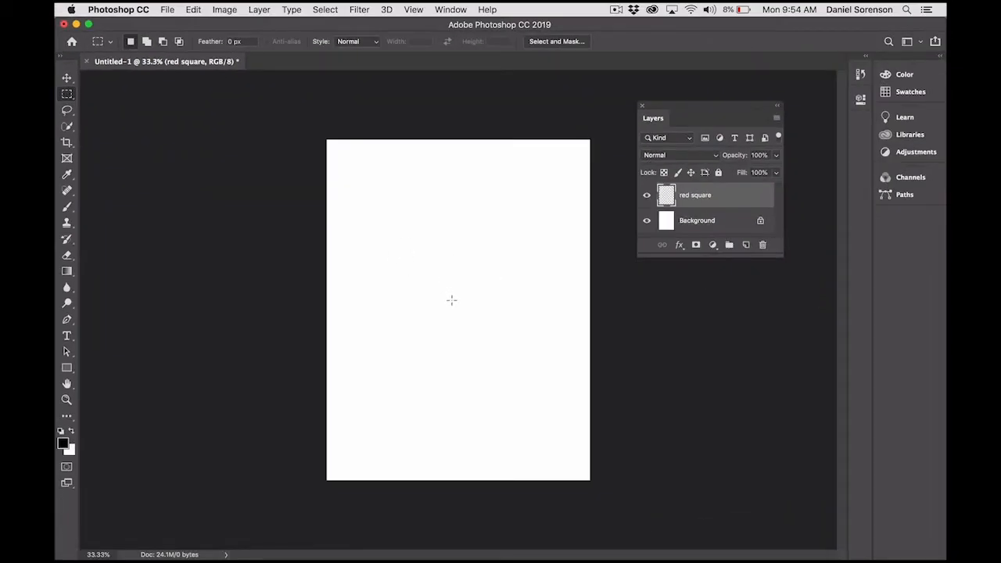
pyautogui.moveTo(451, 300); pyautogui.dragTo(507, 356)
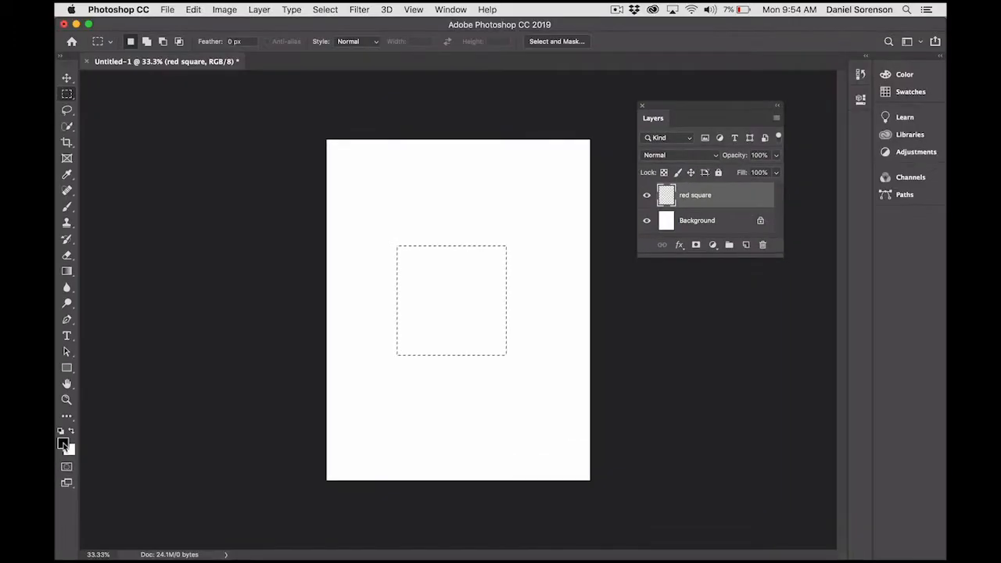
# Set the foreground color to a bright red, about #fc0303
pyautogui.click(78, 330)
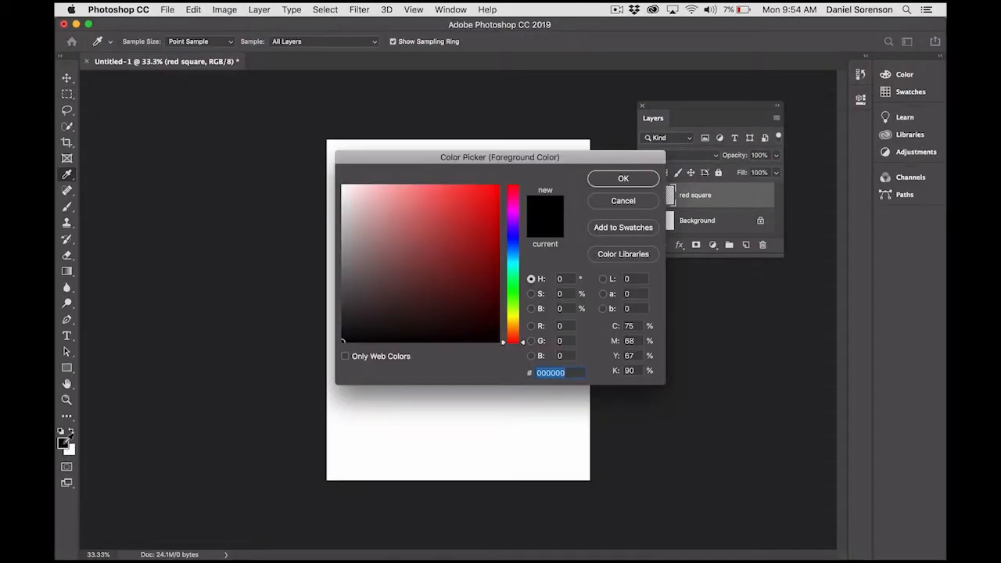
pyautogui.click(497, 187)
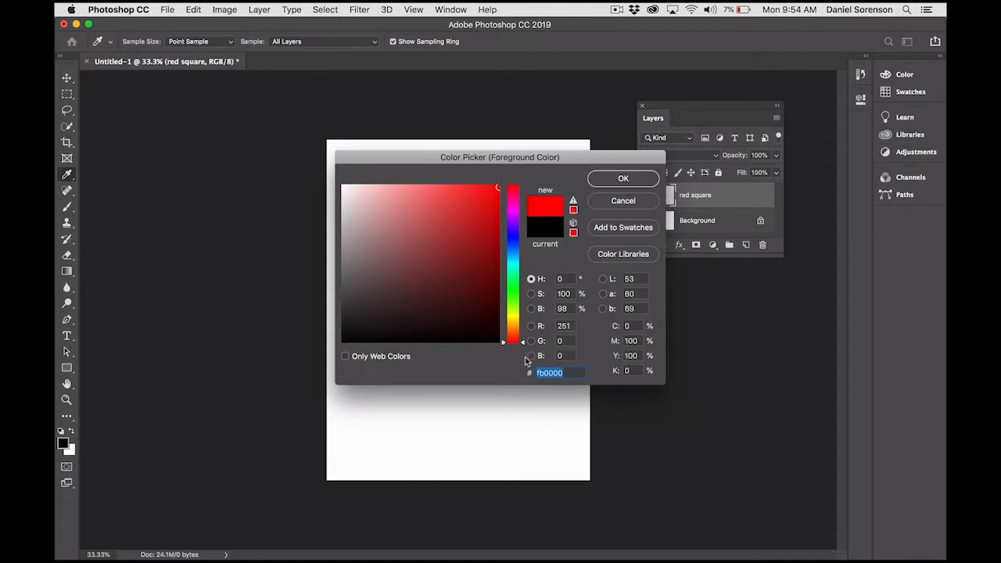
pyautogui.click(497, 187)
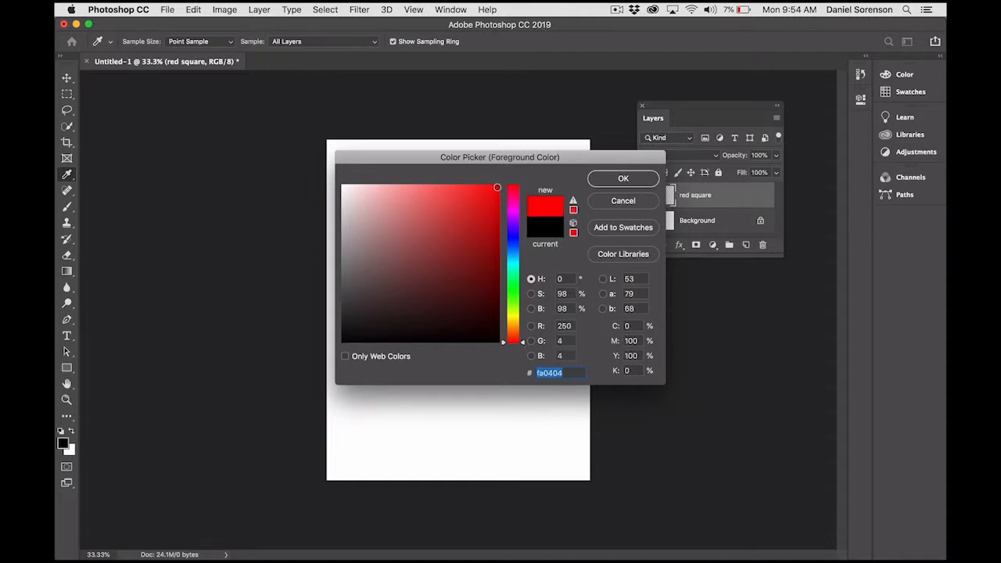
pyautogui.click(623, 179)
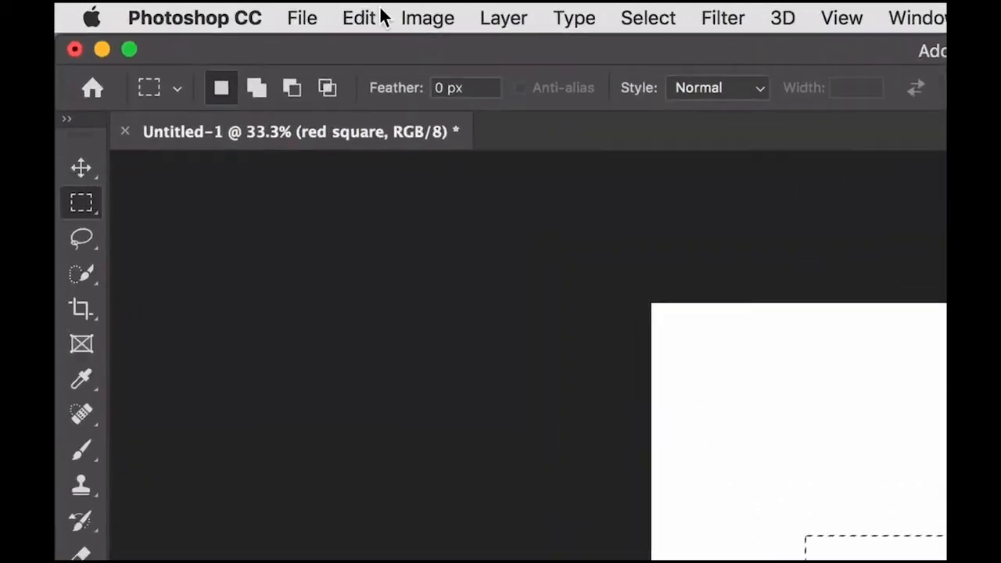
# Fill the square selection with the foreground color at Normal mode and 100% opacity, and deselect it
pyautogui.click(362, 17)
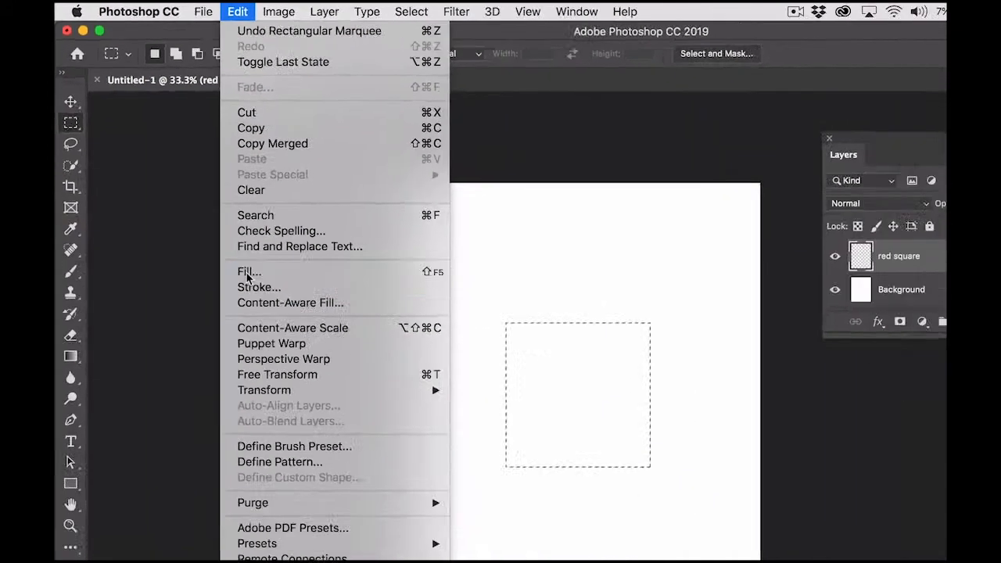
pyautogui.click(249, 272)
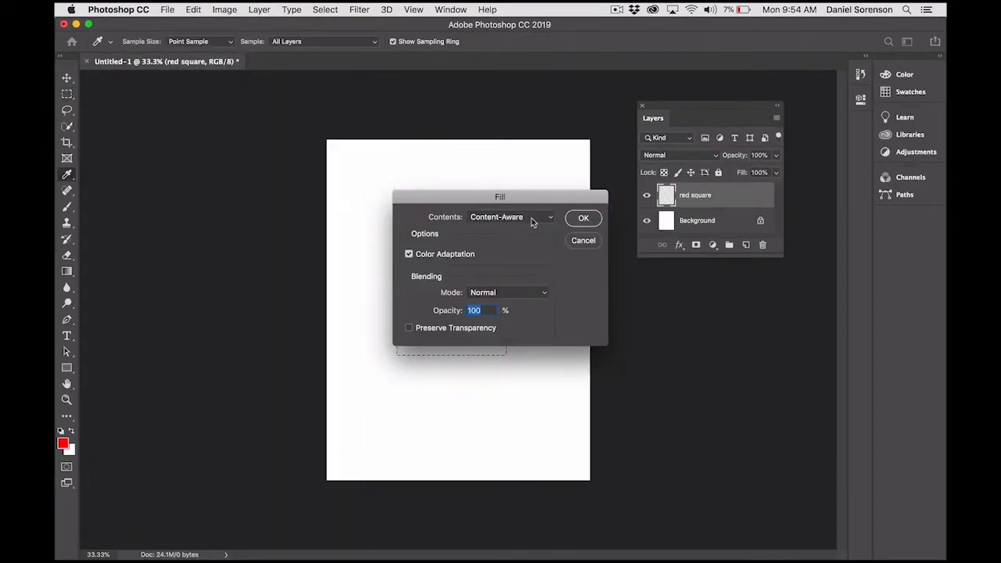
pyautogui.click(531, 217)
pyautogui.click(499, 175)
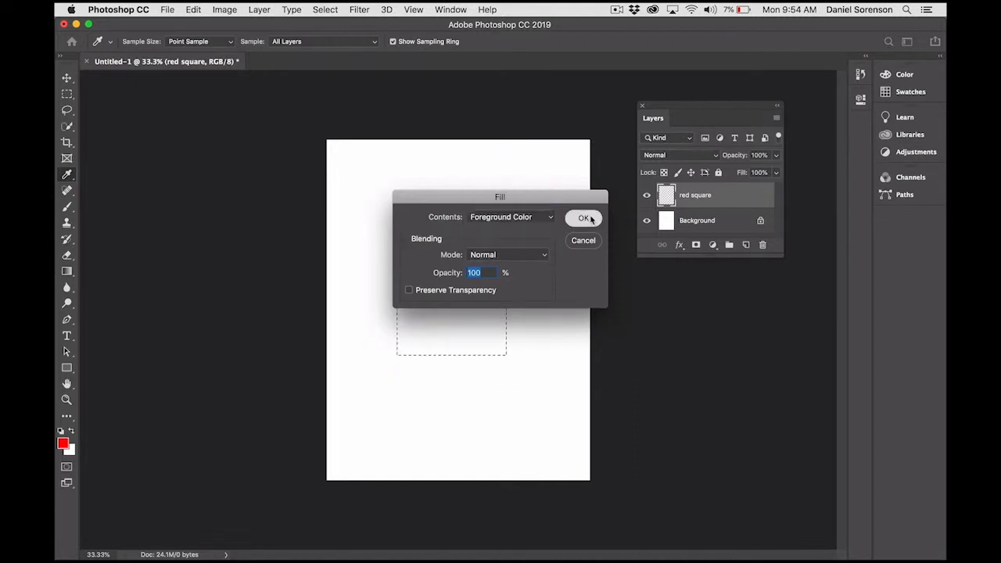
pyautogui.click(584, 218)
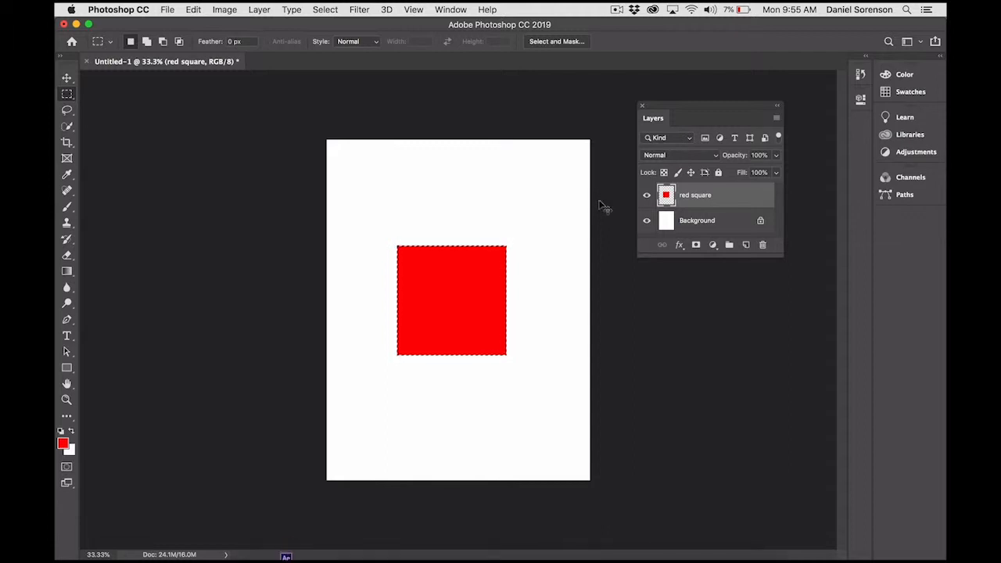
pyautogui.press('super+d')
# Create a new layer named "green circle" above the red square layer
pyautogui.press('super+shift+n')
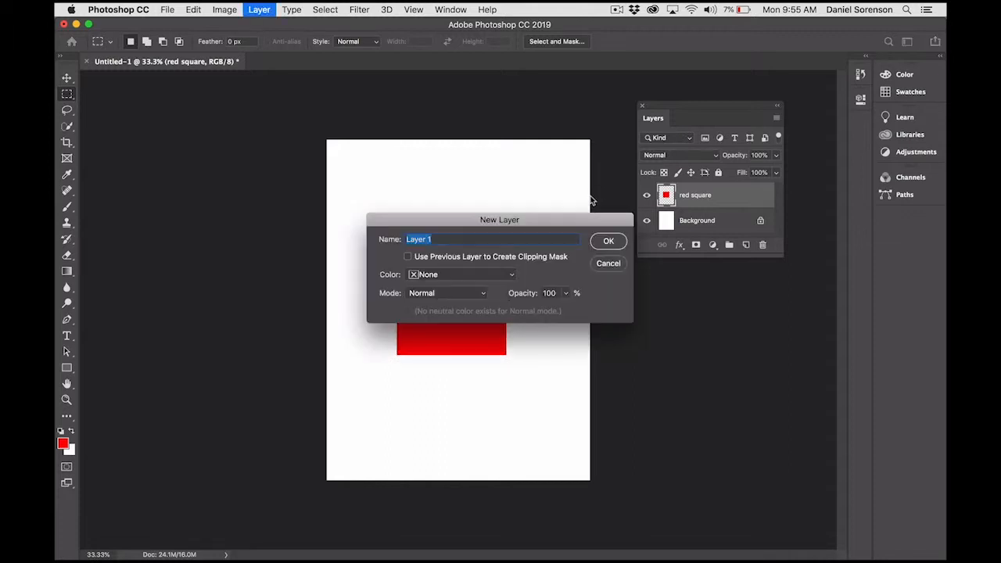
pyautogui.write('green circle')
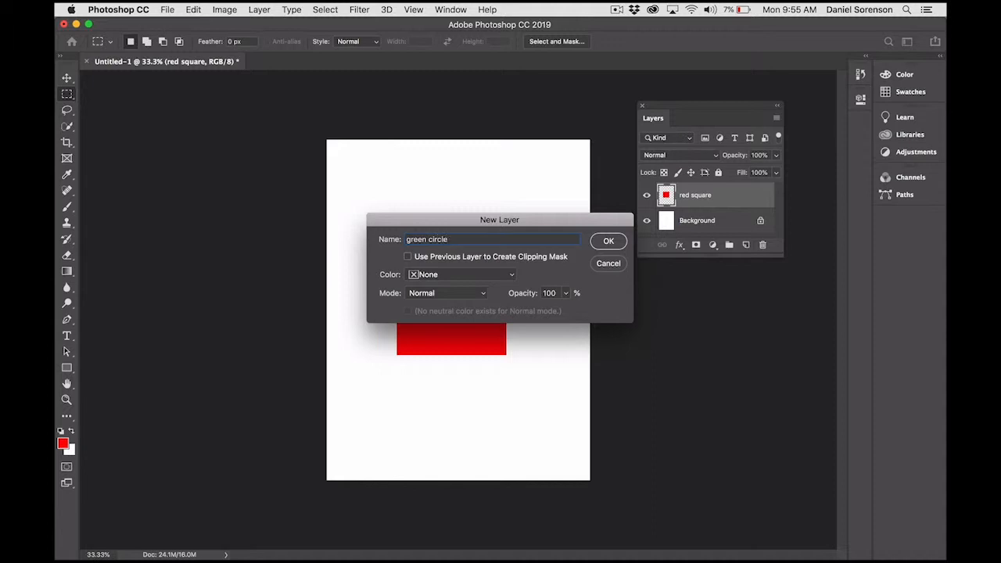
pyautogui.press('Return')
# Make a circular selection over the red square, about as wide as it, with the Elliptical Marquee tool
pyautogui.rightClick(66, 94)
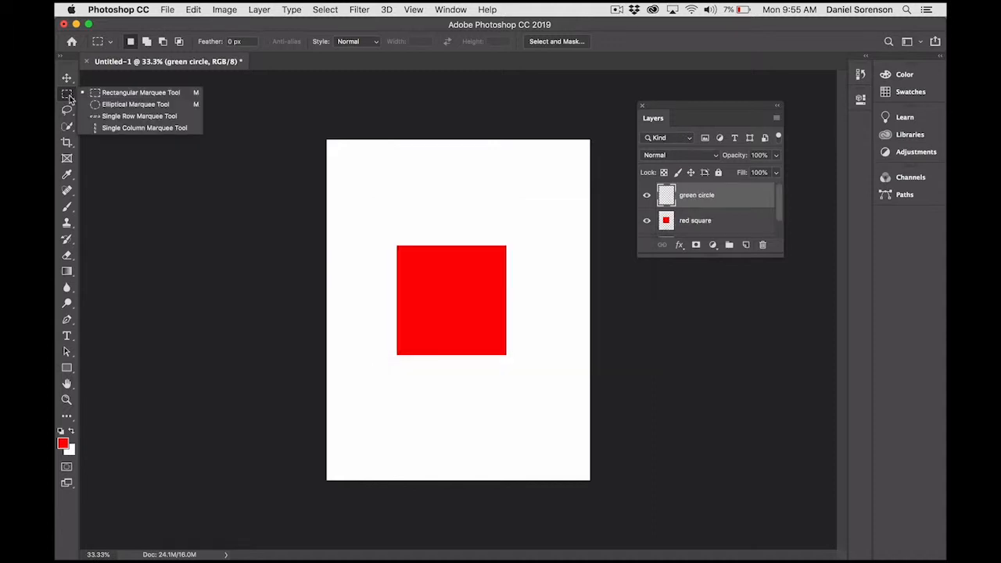
pyautogui.click(132, 116)
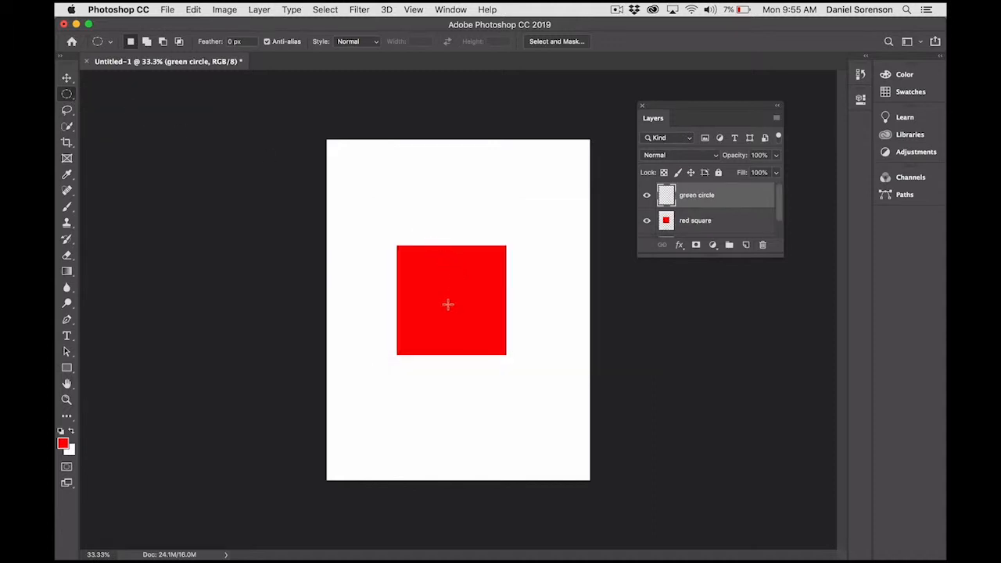
pyautogui.moveTo(450, 297); pyautogui.dragTo(503, 363)
# Set the foreground color to green #03fc5b and fill the circular selection with it
pyautogui.click(64, 443)
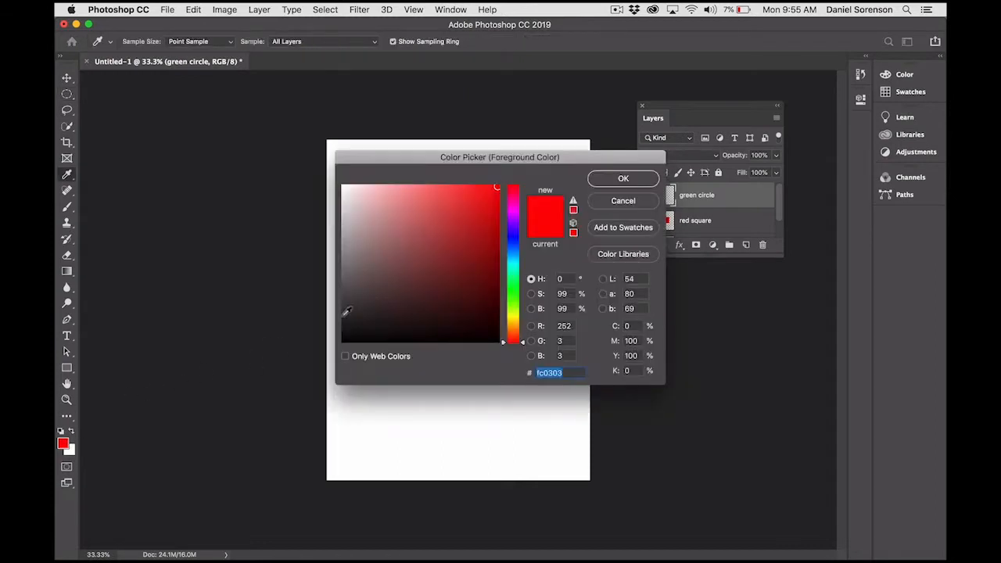
pyautogui.click(512, 283)
pyautogui.click(623, 178)
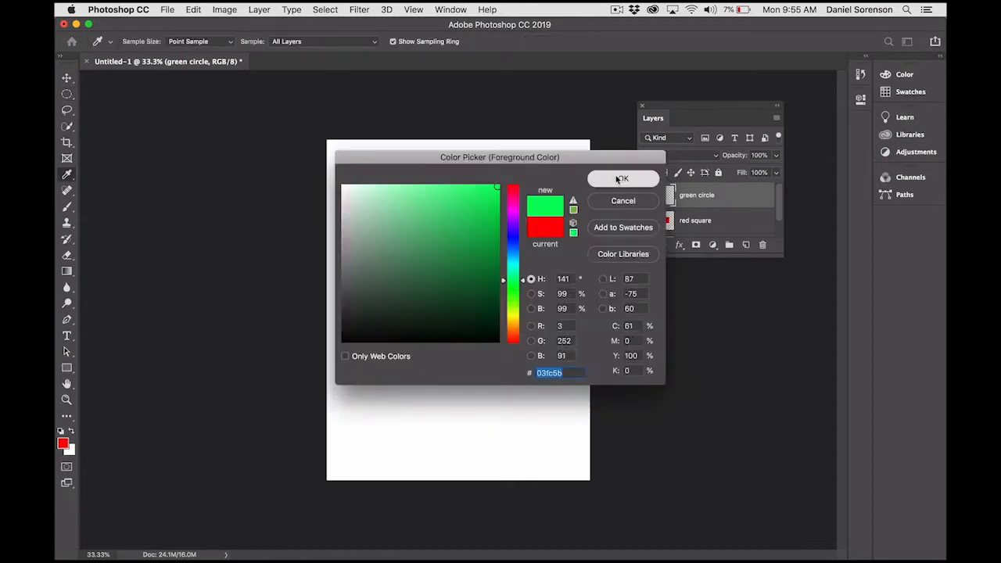
pyautogui.hotkey('alt', 'BackSpace')
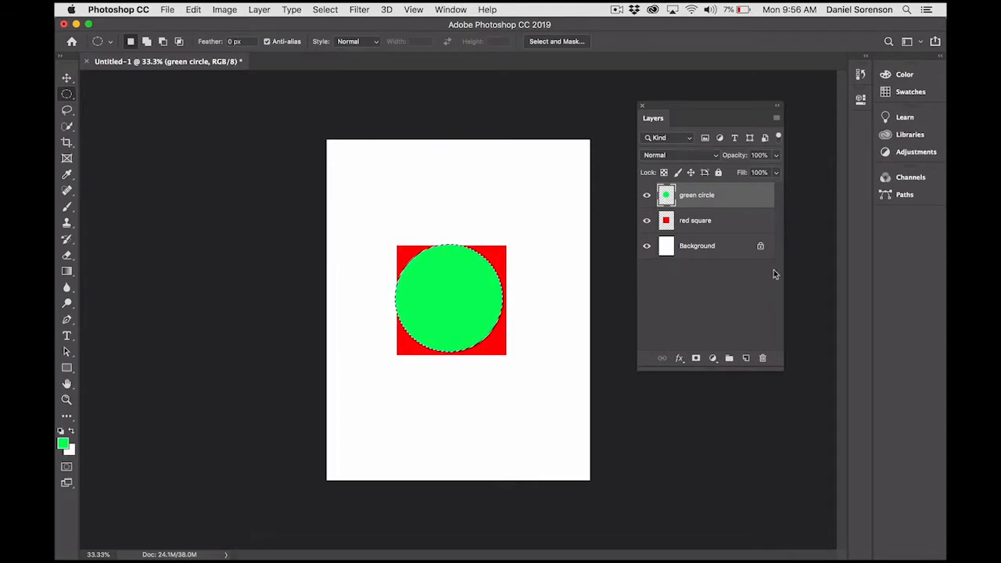
# Set the layer thumbnails to the largest size and enlarge the Layers panel to show all layers
pyautogui.click(776, 119)
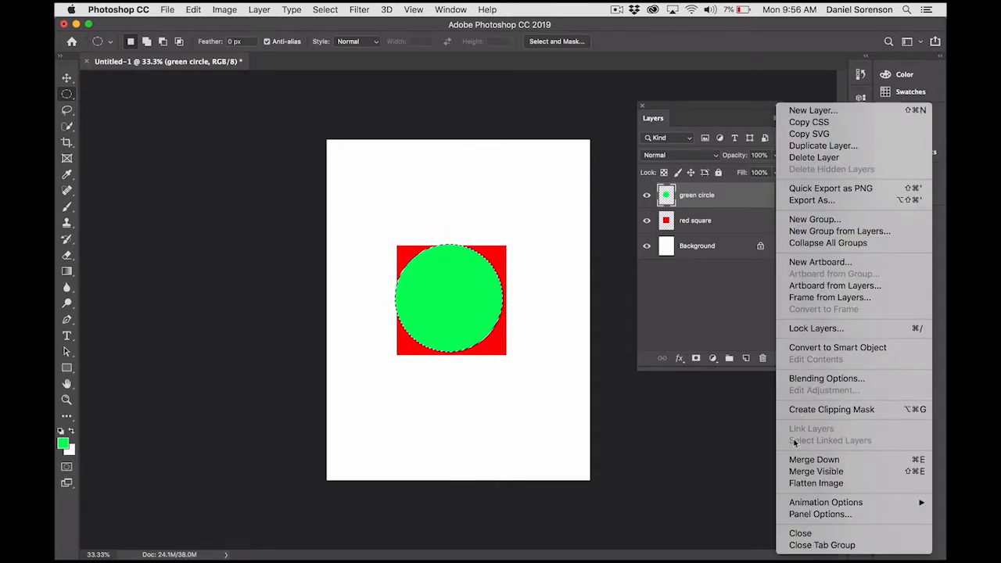
pyautogui.click(797, 516)
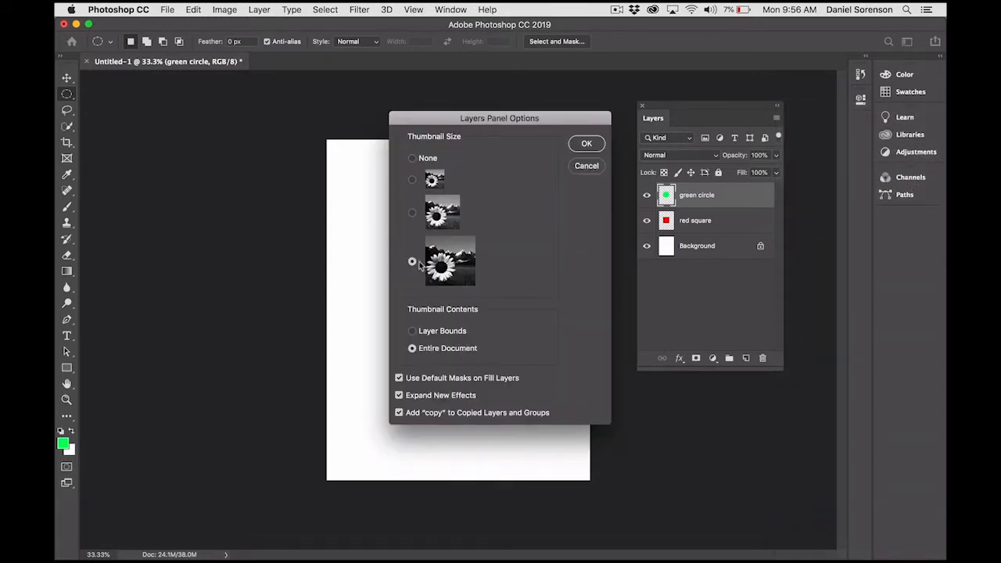
pyautogui.click(587, 146)
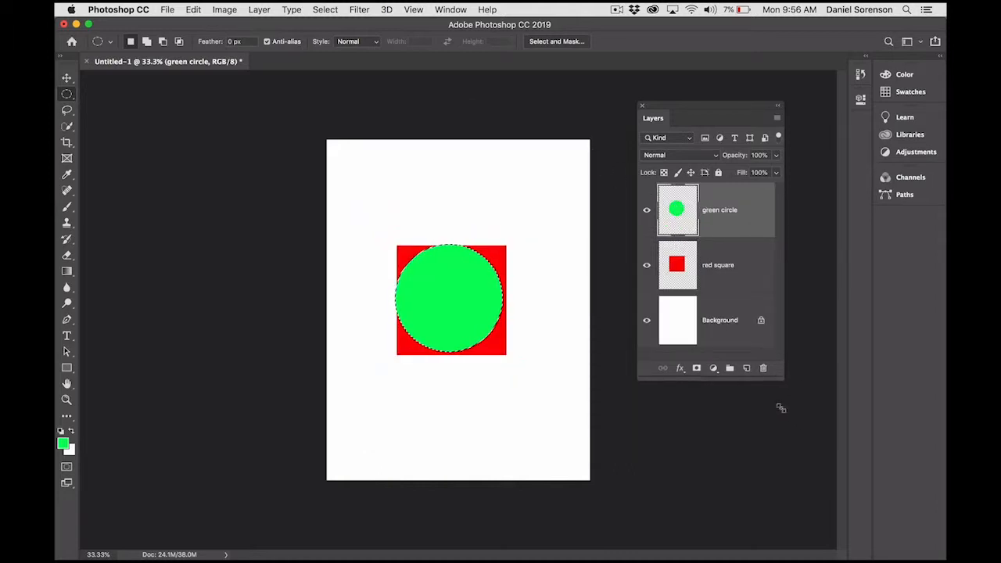
pyautogui.moveTo(780, 407); pyautogui.dragTo(797, 423)
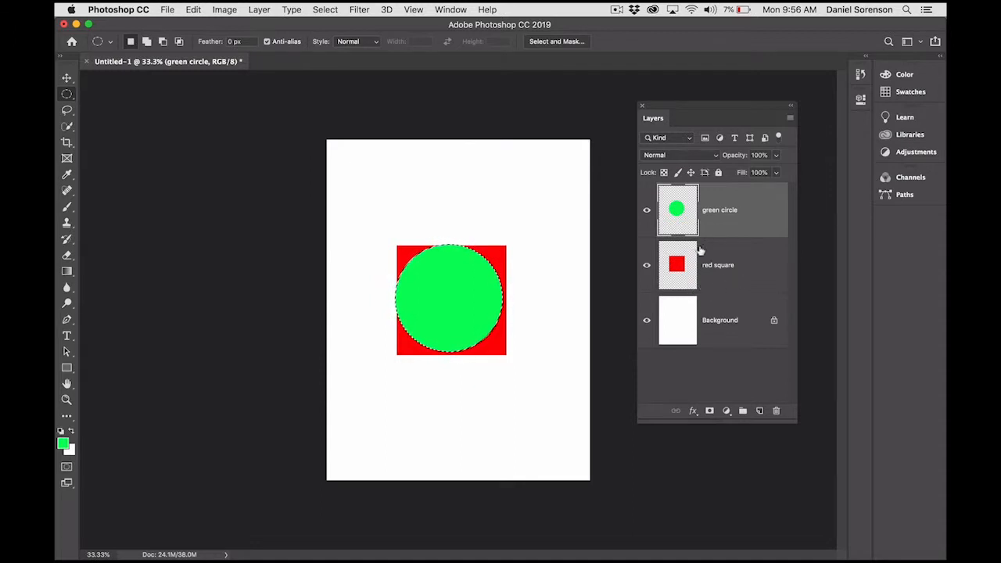
# Deselect the circle and move it down and to the left so it only partly overlaps the red square
pyautogui.click(263, 178)
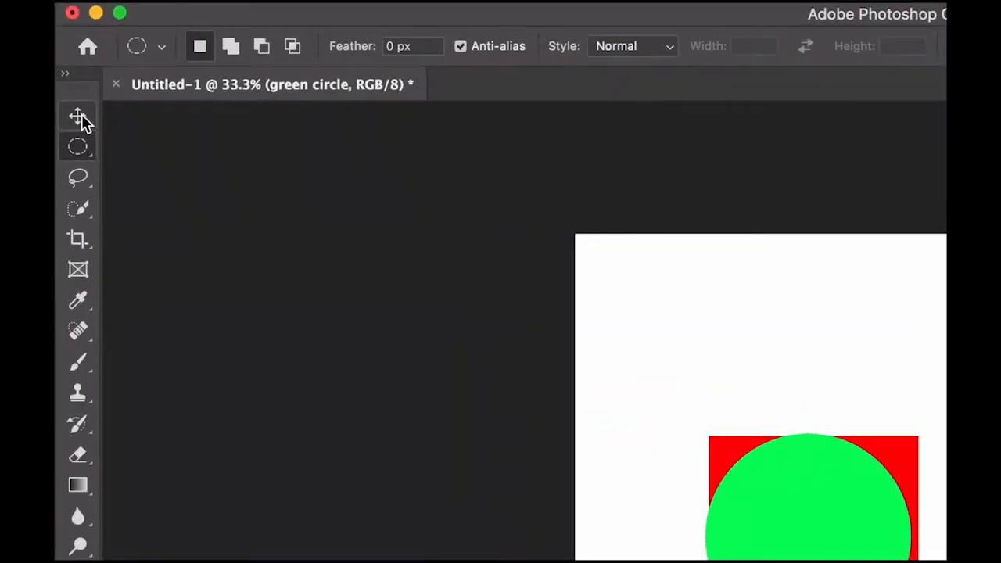
pyautogui.click(82, 116)
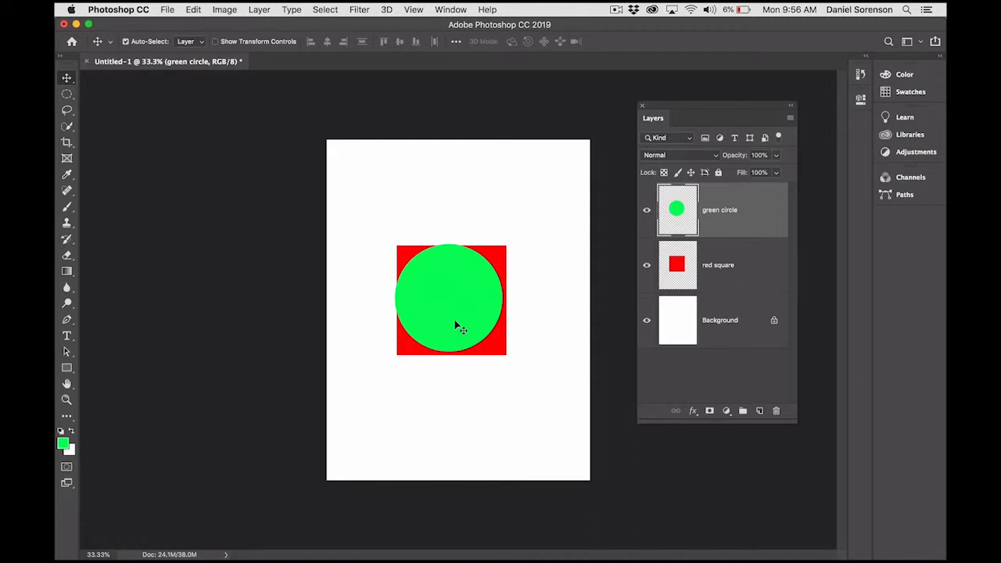
pyautogui.moveTo(456, 325); pyautogui.dragTo(439, 357)
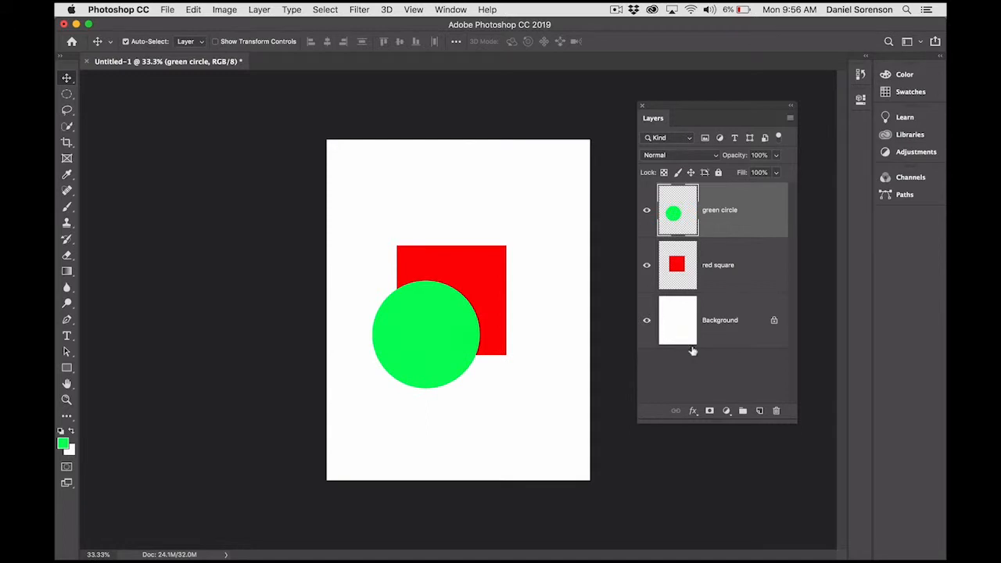
# Toggle the visibility of the red square, green circle and Background layers off and back on
pyautogui.click(646, 265)
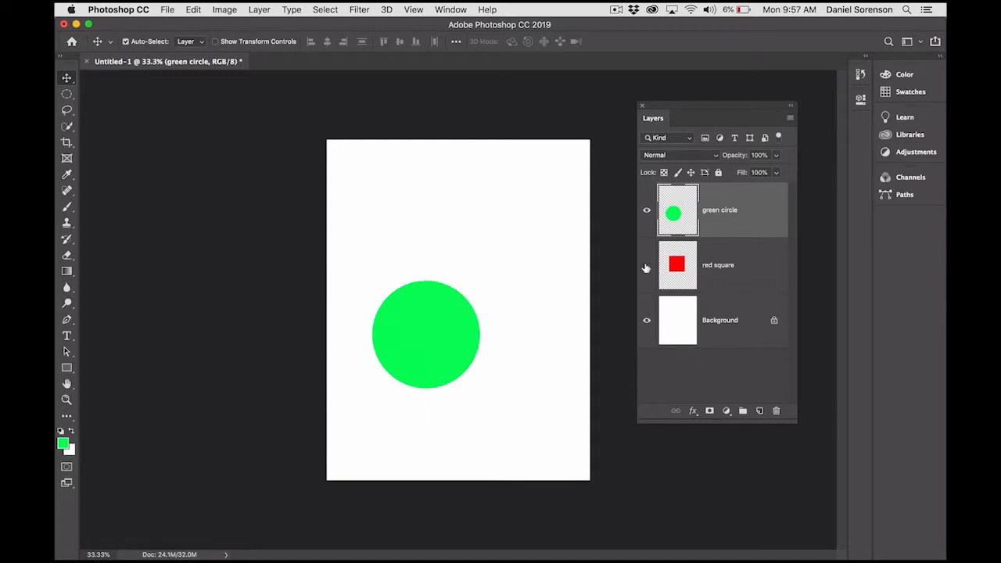
pyautogui.click(646, 266)
pyautogui.click(645, 212)
pyautogui.click(646, 213)
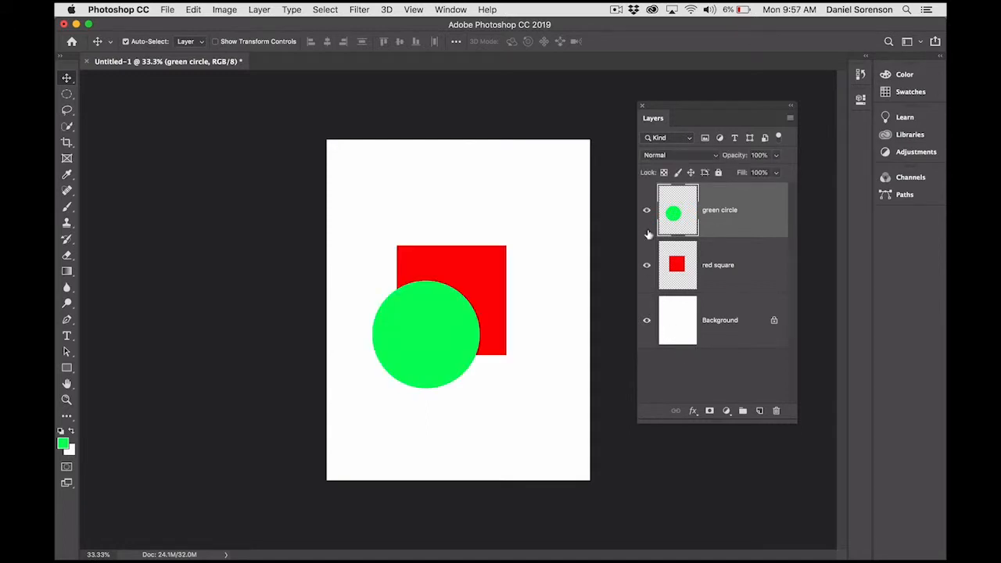
pyautogui.click(646, 320)
# Stack the red square layer above the green circle, and return the green circle layer to the top
pyautogui.moveTo(727, 274); pyautogui.dragTo(724, 200)
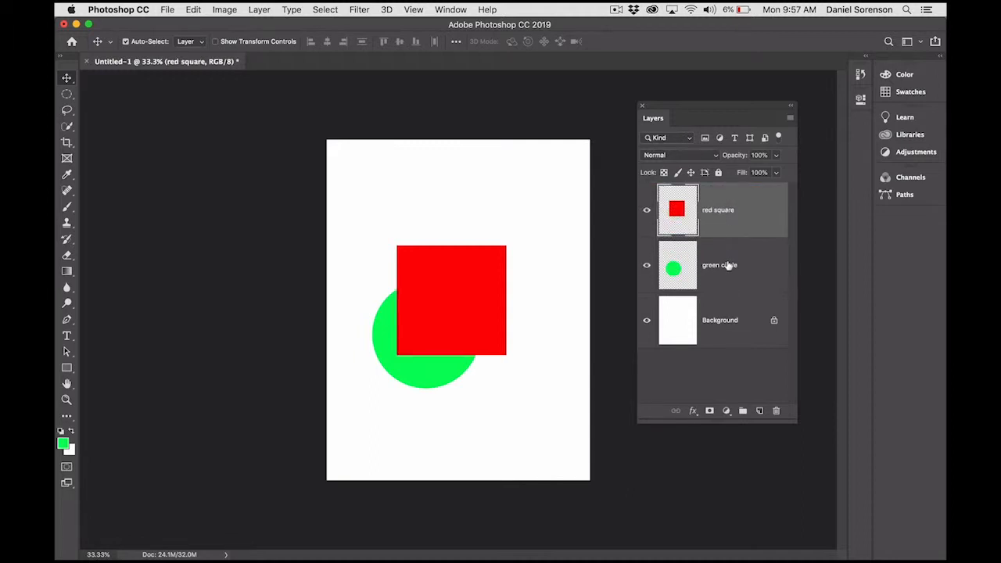
pyautogui.moveTo(723, 266); pyautogui.dragTo(720, 200)
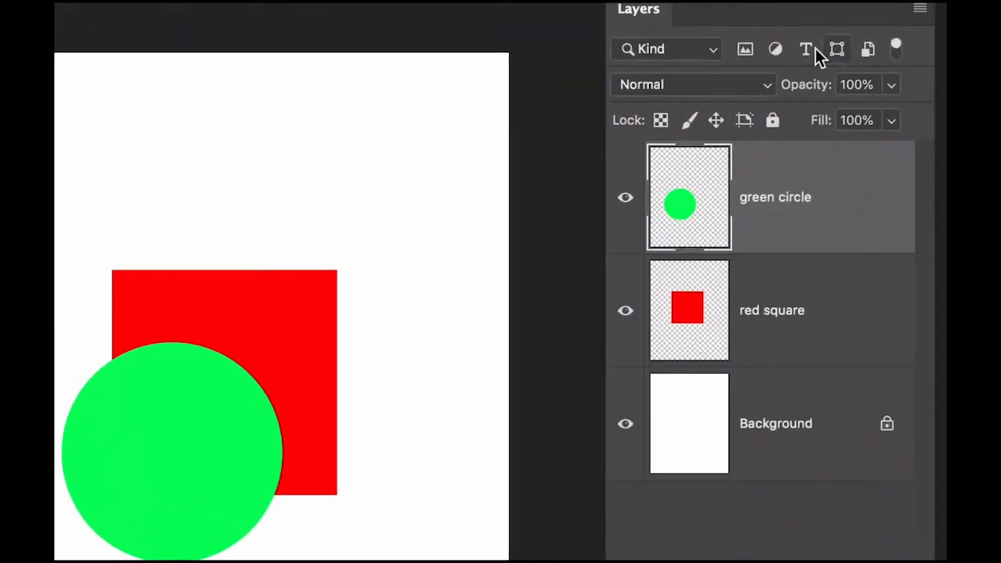
# Try lower opacity and fill values on the green circle layer, returning both to 100%
pyautogui.click(892, 85)
pyautogui.moveTo(893, 115); pyautogui.dragTo(885, 117)
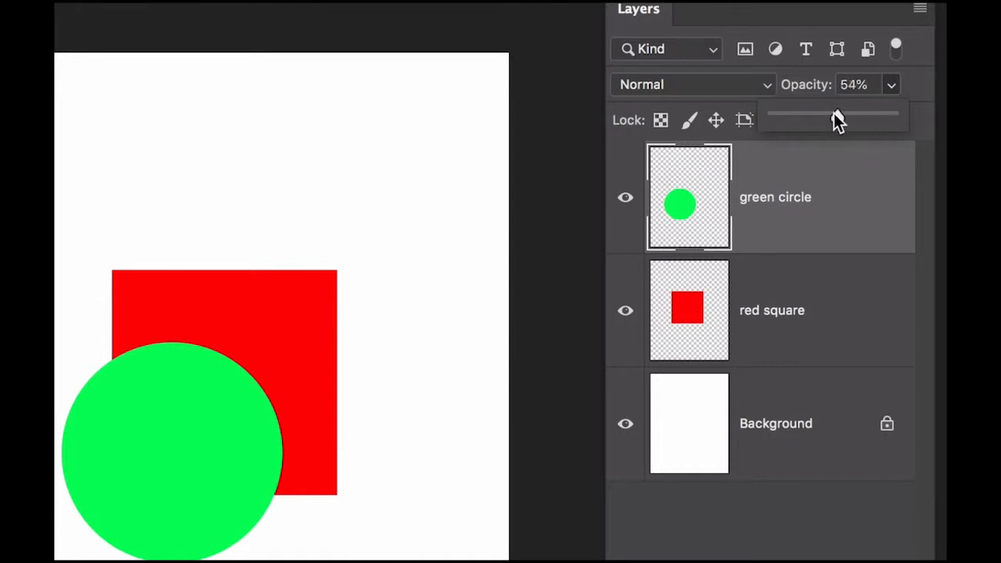
pyautogui.moveTo(813, 114); pyautogui.dragTo(858, 115)
pyautogui.press('Escape')
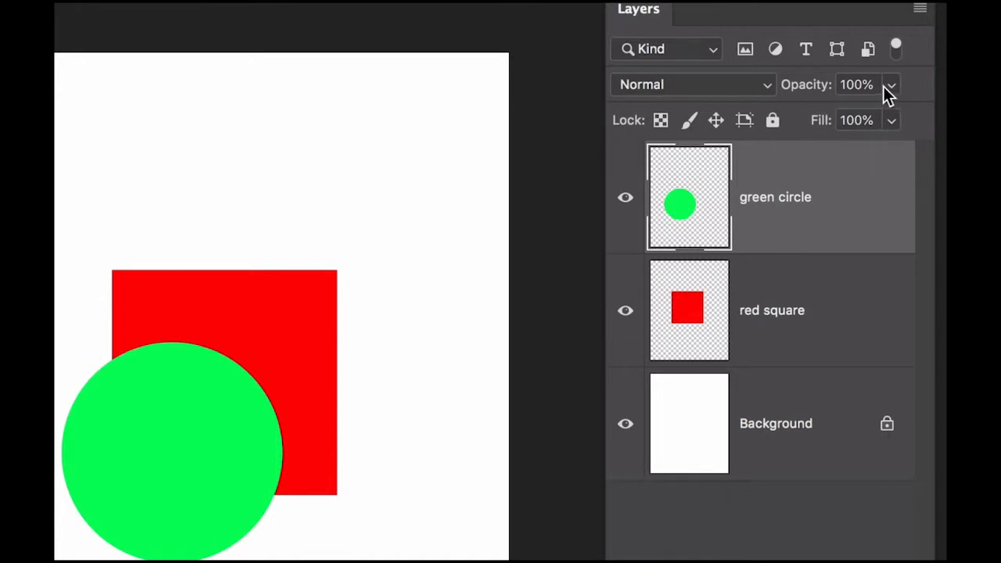
pyautogui.click(891, 120)
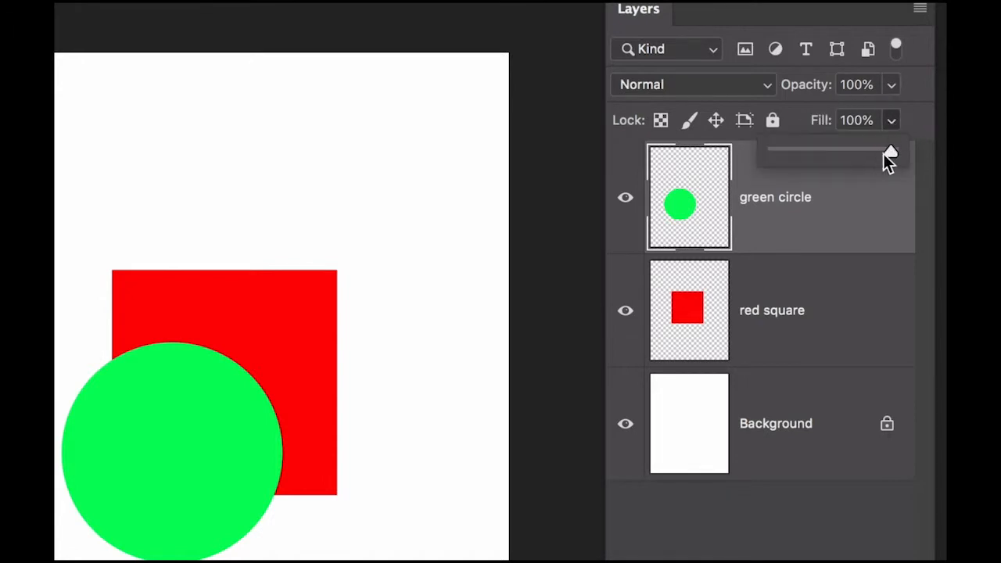
pyautogui.moveTo(888, 150); pyautogui.dragTo(922, 123)
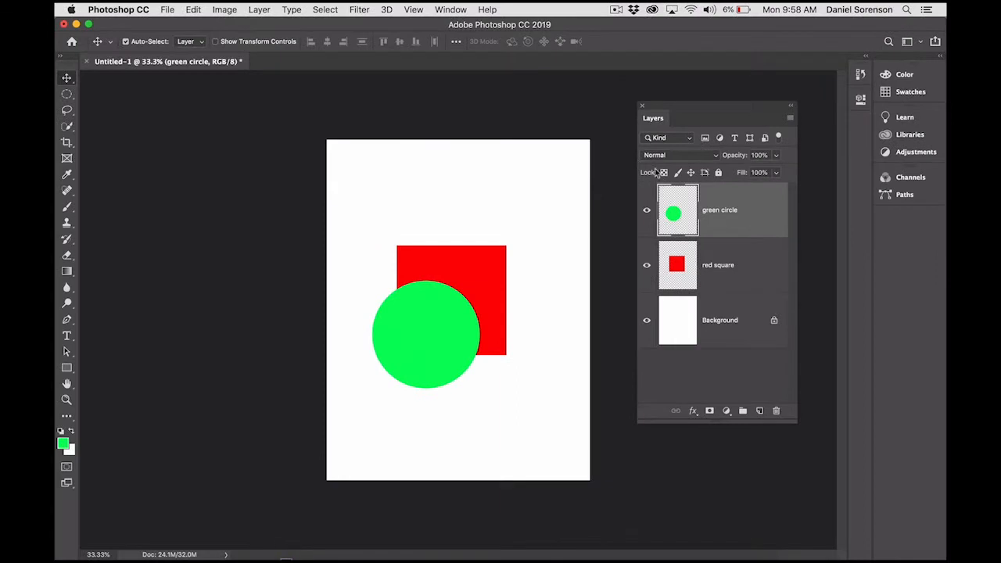
# Set the green circle layer's blend mode to Multiply and move the circle over the red square's upper-left corner
pyautogui.click(715, 155)
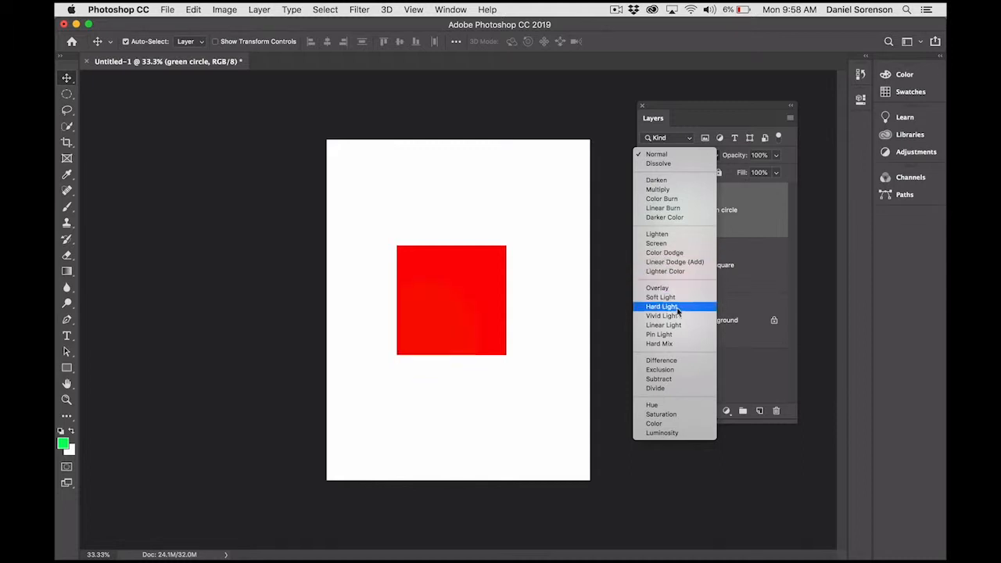
pyautogui.click(689, 191)
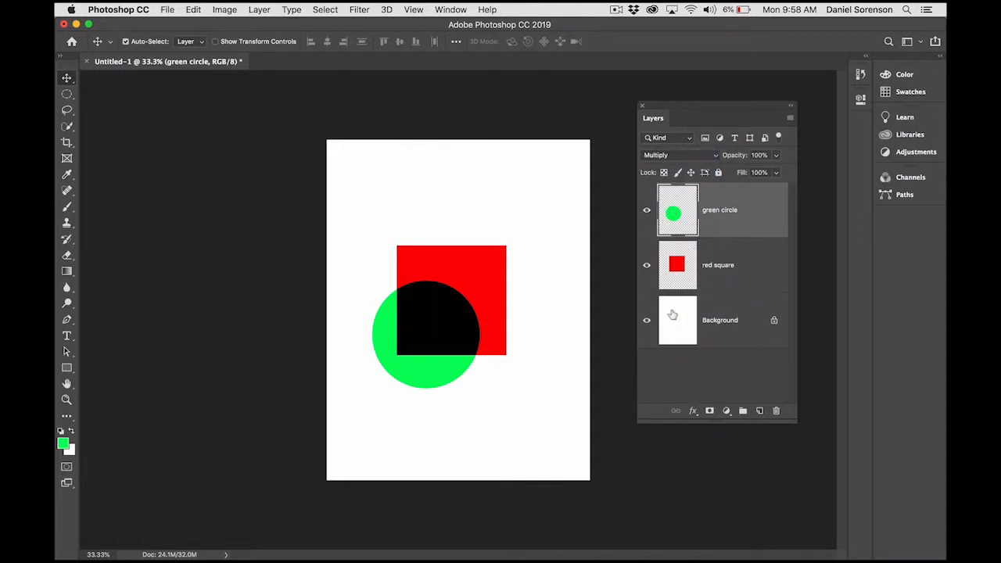
pyautogui.moveTo(443, 377); pyautogui.dragTo(423, 297)
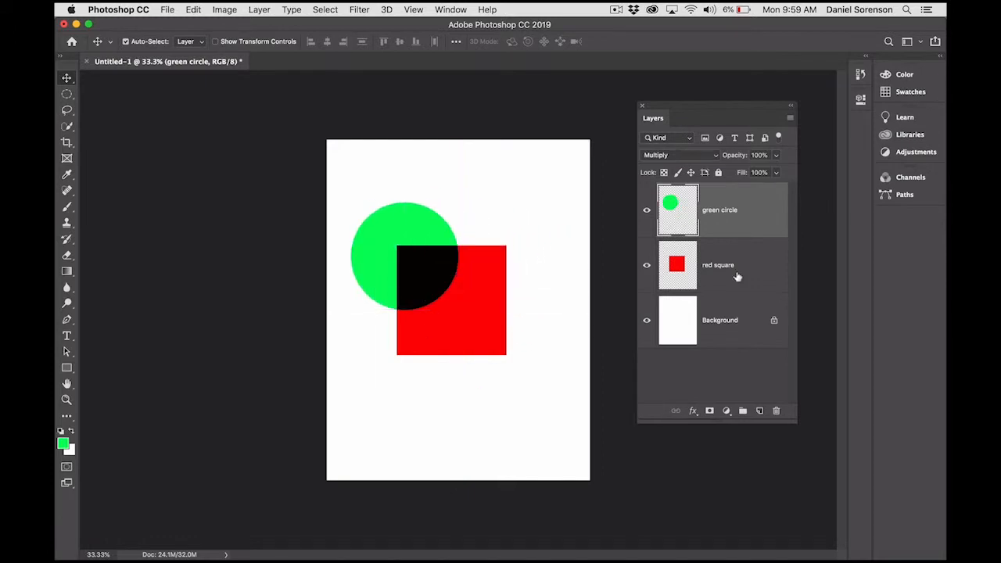
# Try the Multiply blend mode on the red square layer and return it to Normal
pyautogui.click(737, 277)
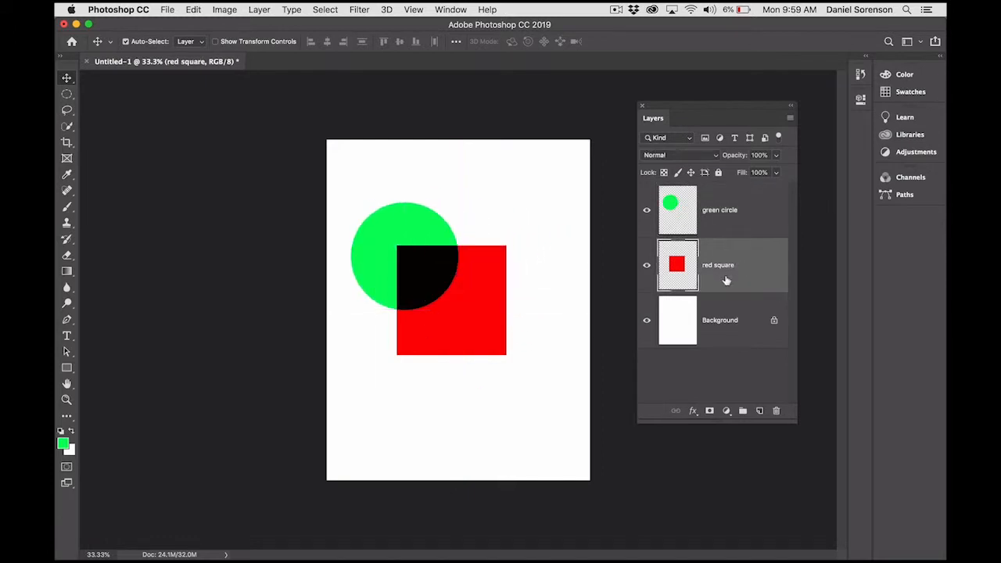
pyautogui.click(702, 160)
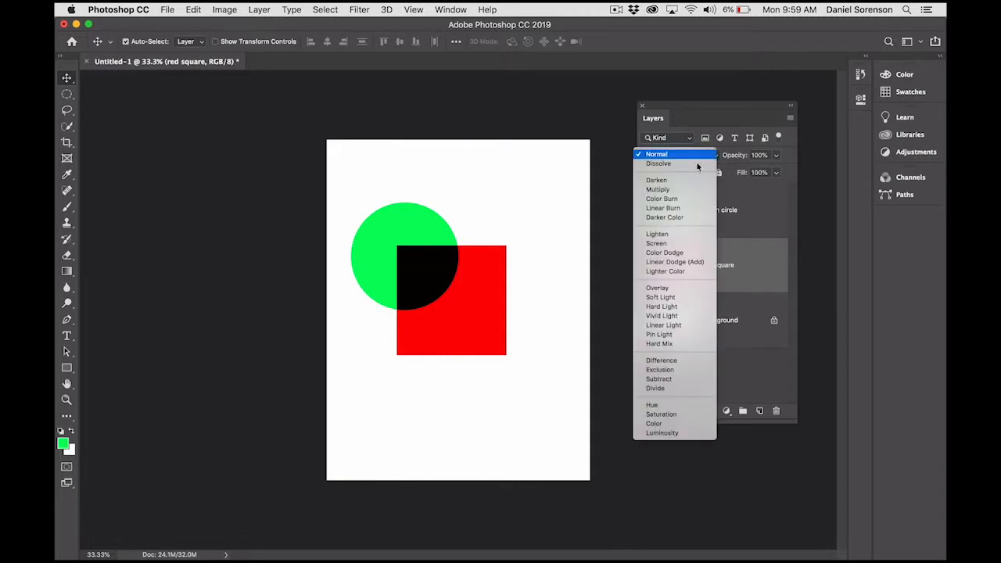
pyautogui.click(690, 190)
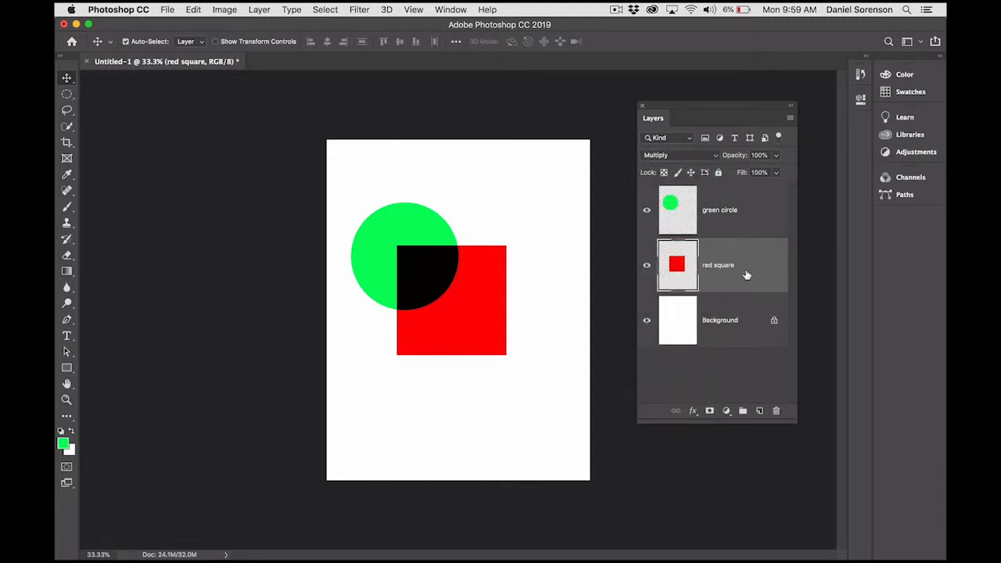
pyautogui.click(699, 156)
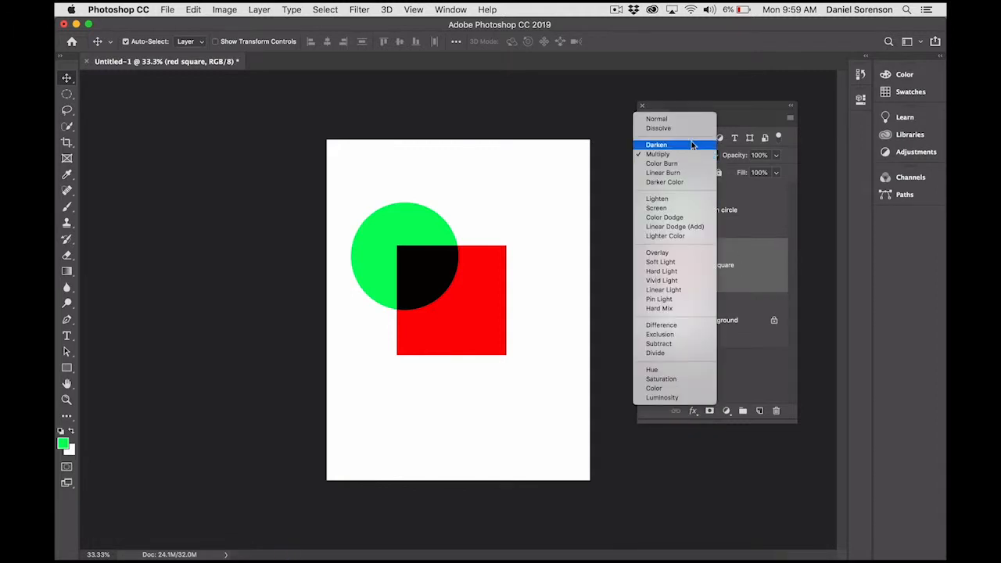
pyautogui.click(691, 119)
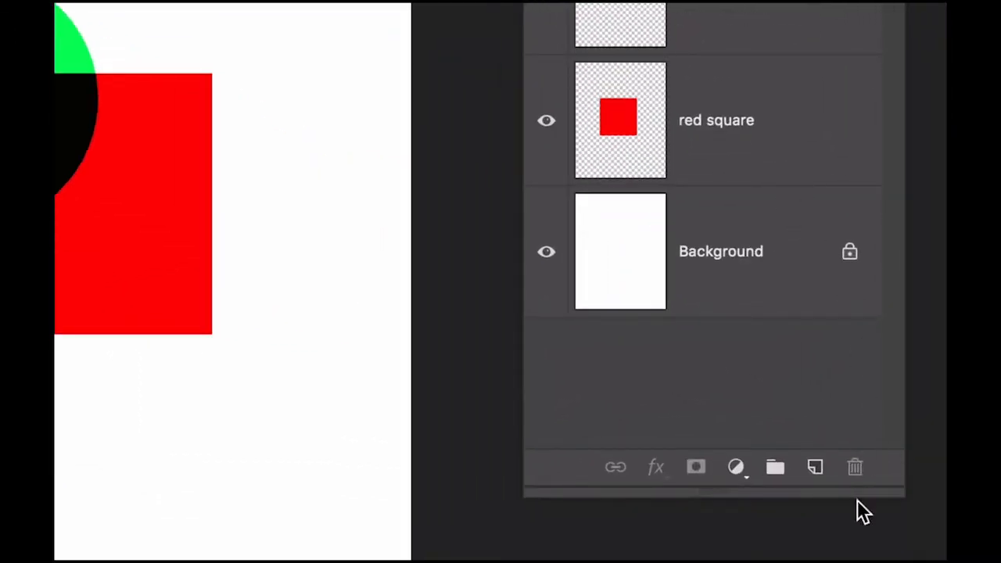
# Delete the red square layer and undo the deletion
pyautogui.click(801, 153)
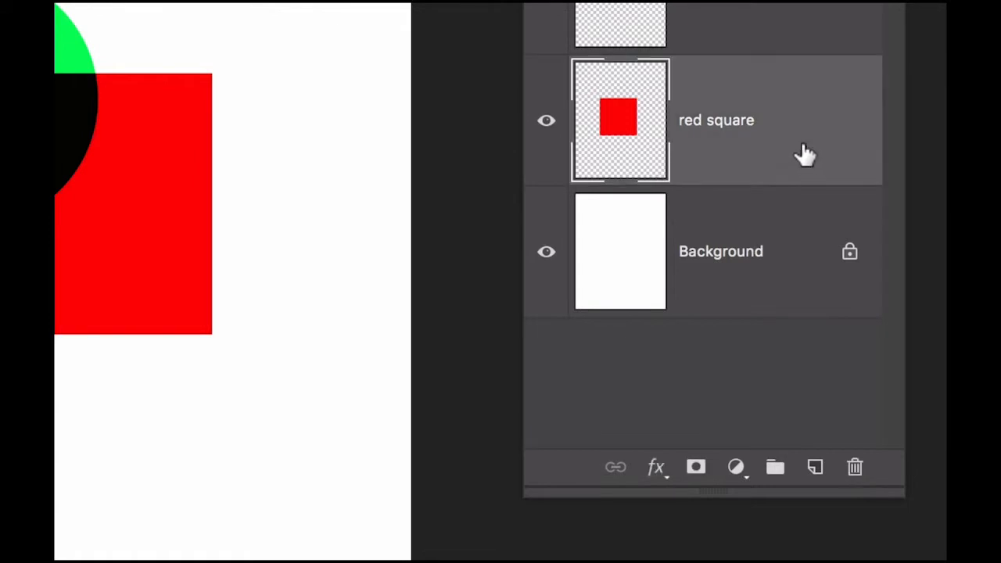
pyautogui.moveTo(609, 110); pyautogui.dragTo(853, 468)
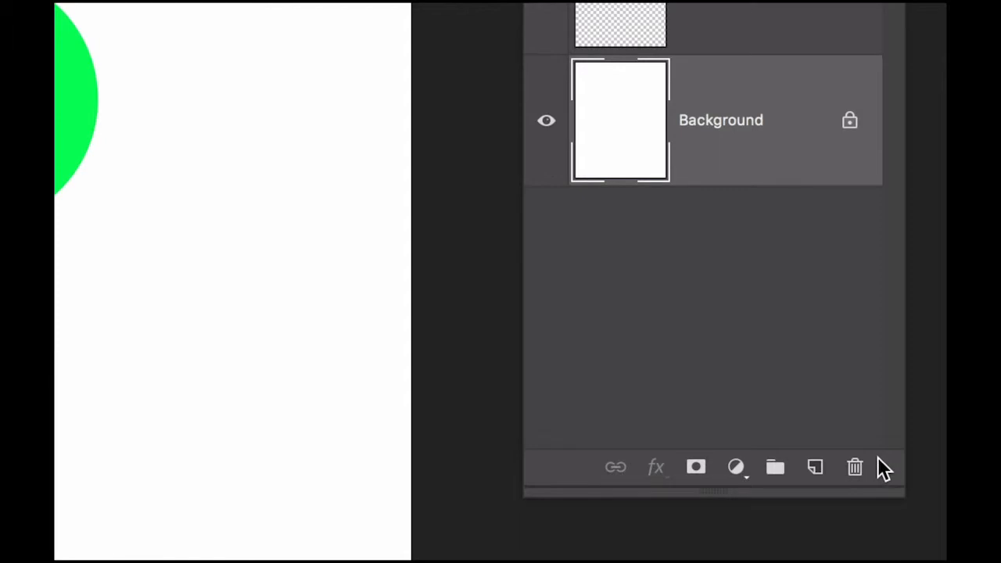
pyautogui.hotkey('ctrl', 'z')
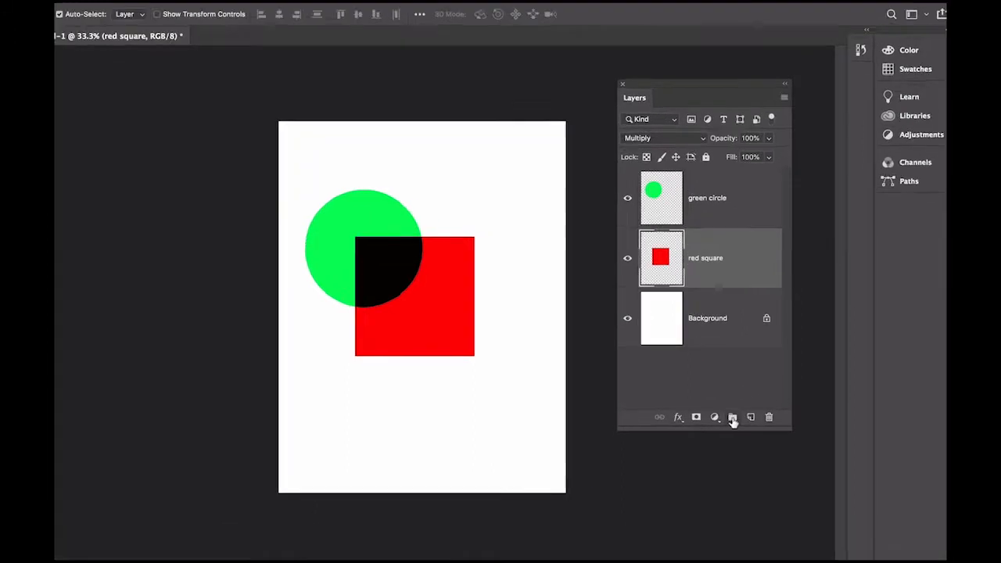
# Create an unnamed layer group and undo it, and create a group named GEMOTRIC above the red square layer
pyautogui.click(732, 419)
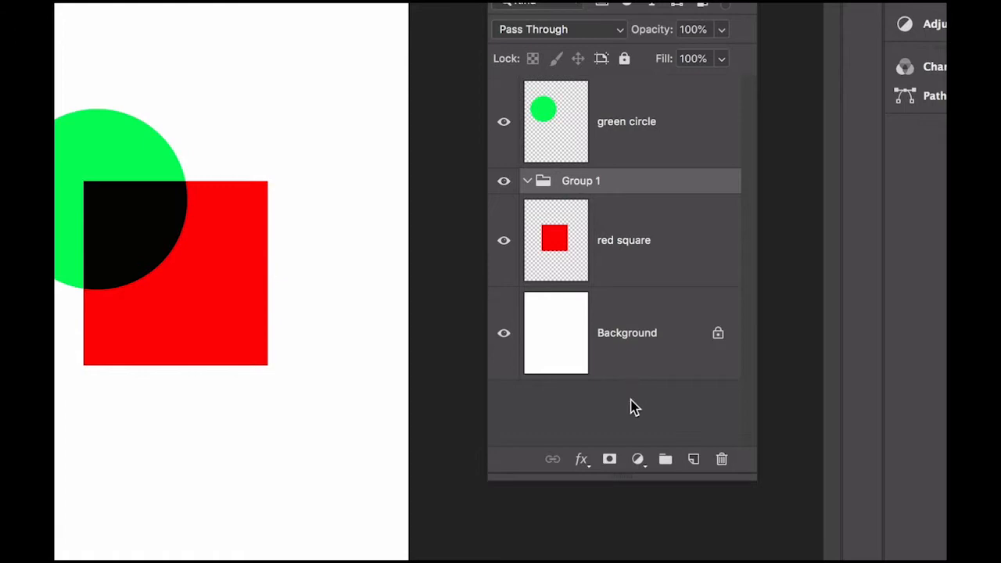
pyautogui.press('super+z')
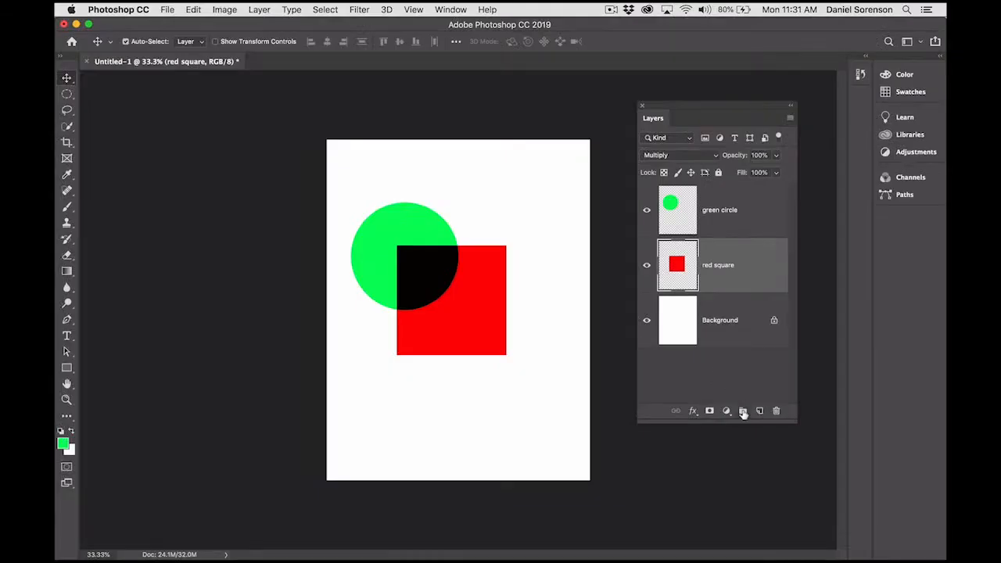
pyautogui.keyDown('alt'); pyautogui.click(742, 411); pyautogui.keyUp('alt')
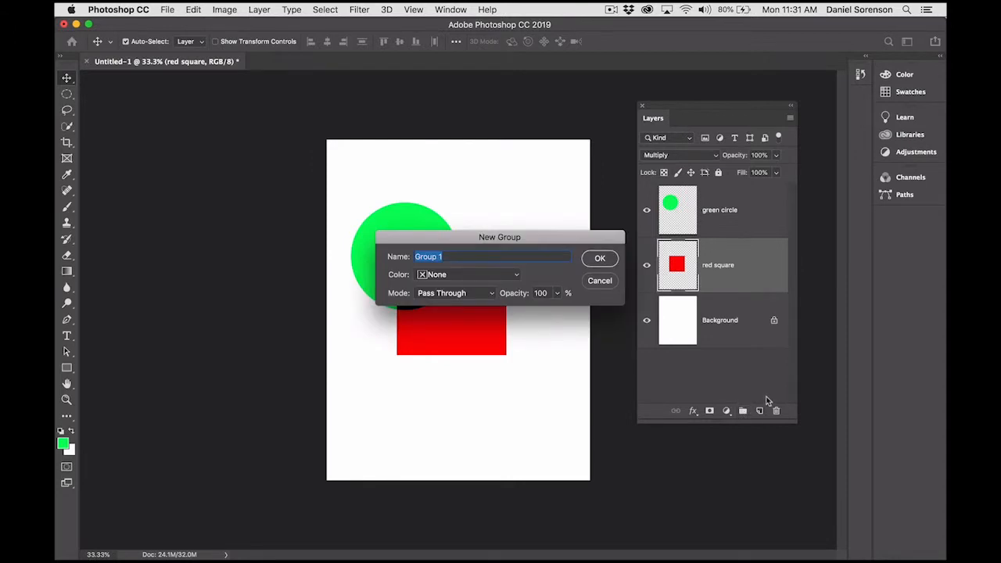
pyautogui.write('GEMOTRIC')
pyautogui.press('Return')
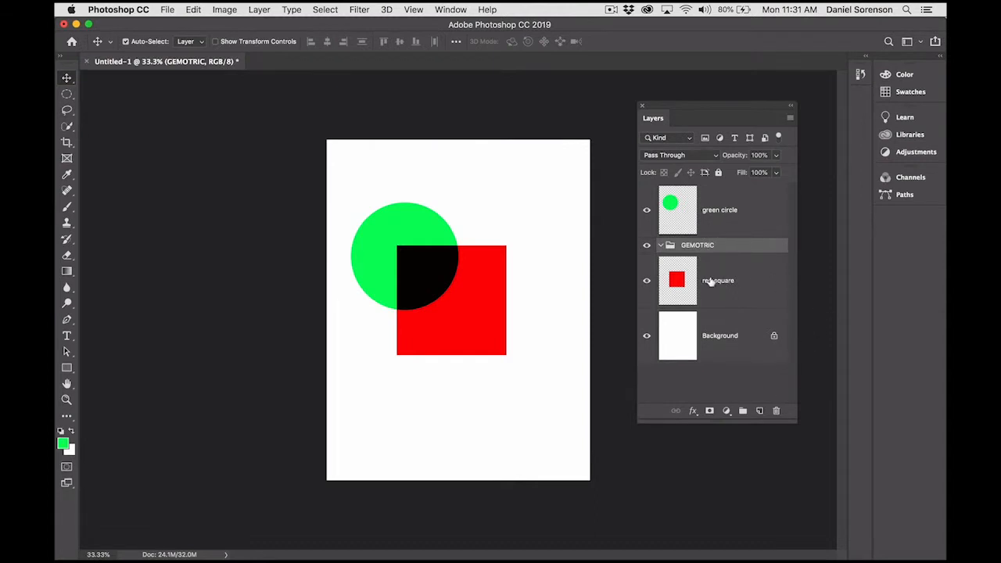
# Move the red square and green circle layers into the GEMOTRIC group, and undo back to before the group was created
pyautogui.moveTo(710, 281); pyautogui.dragTo(699, 247)
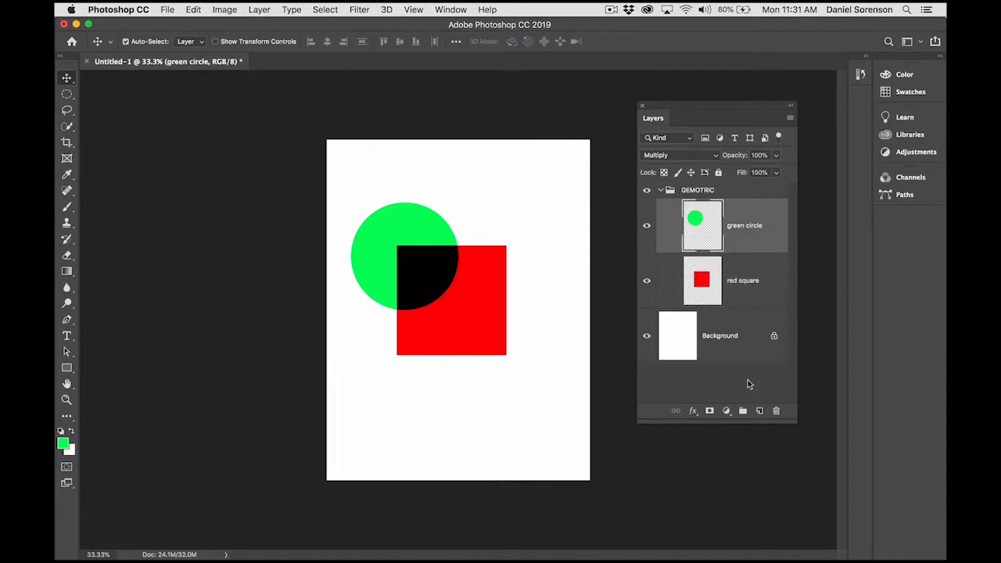
pyautogui.press('super+z')
pyautogui.press('super+z')
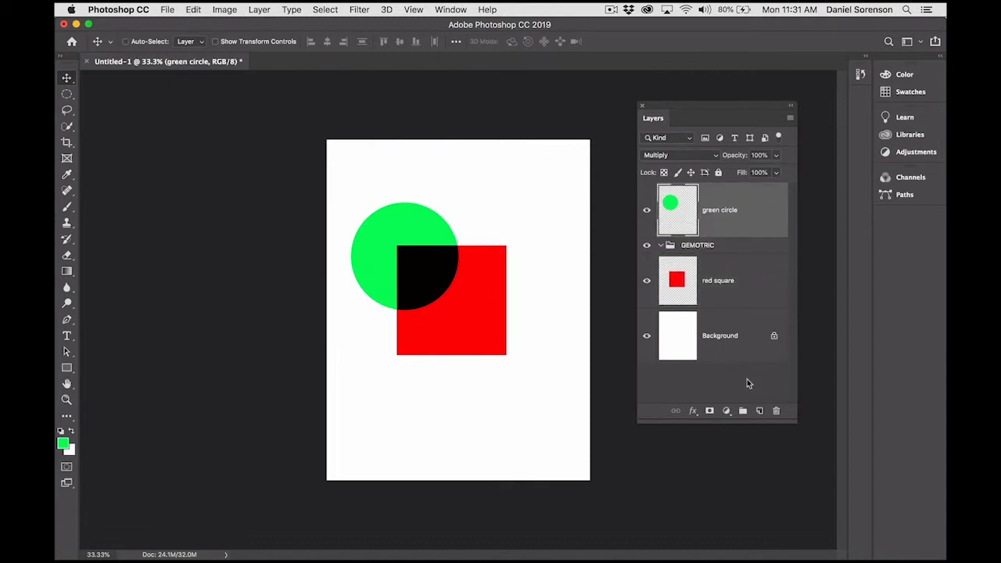
pyautogui.press('super+z')
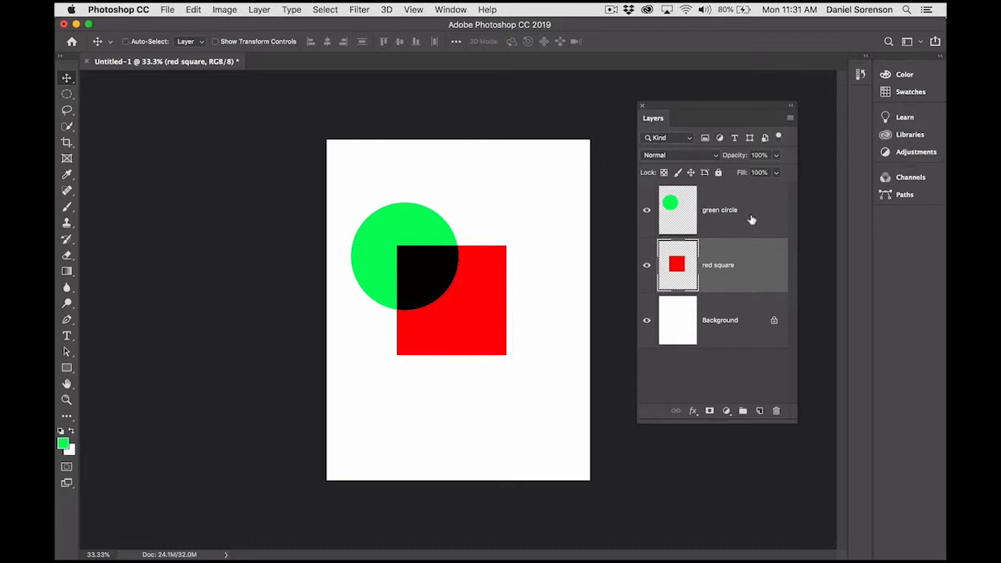
# Group the red square and green circle layers under the name GEMOTRICS, and expand and collapse the group
pyautogui.keyDown('shift'); pyautogui.click(750, 215); pyautogui.keyUp('shift')
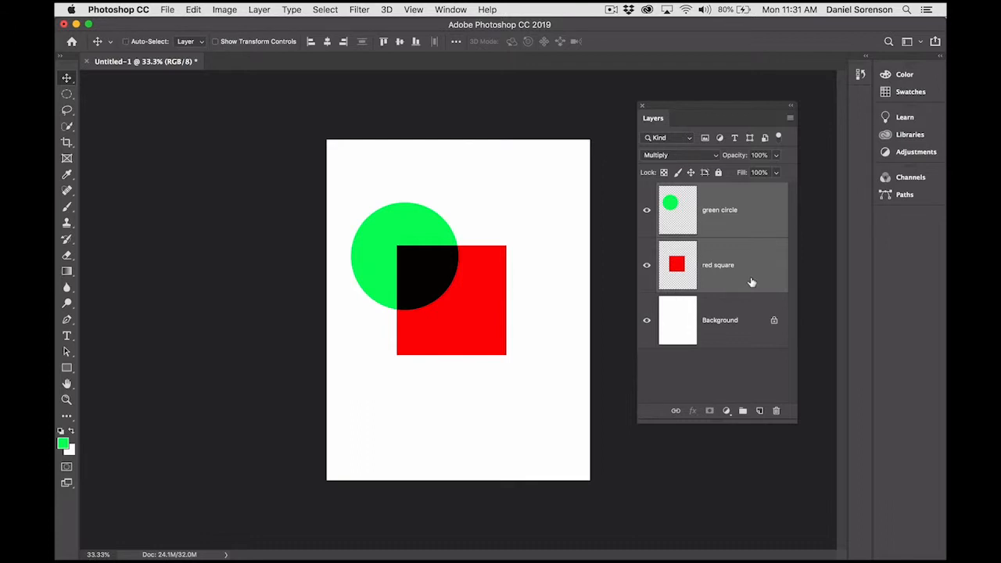
pyautogui.press('super+g')
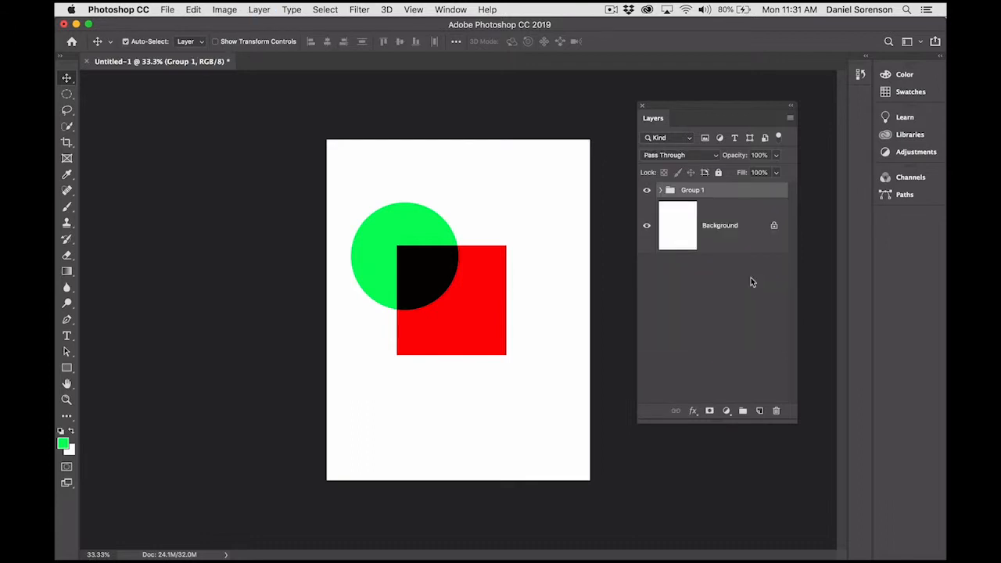
pyautogui.doubleClick(693, 190)
pyautogui.write('GEMOTRICS')
pyautogui.press('Return')
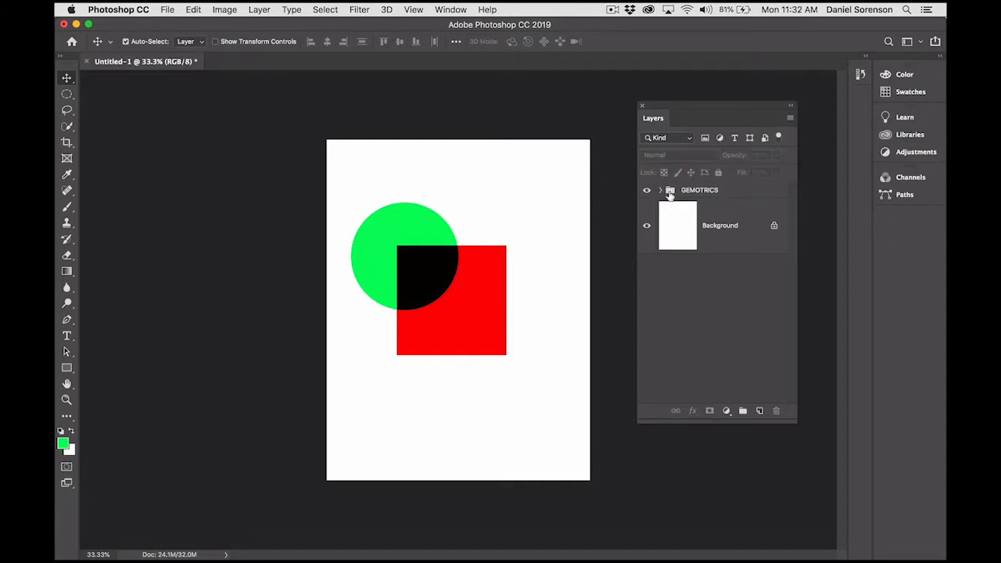
pyautogui.click(659, 192)
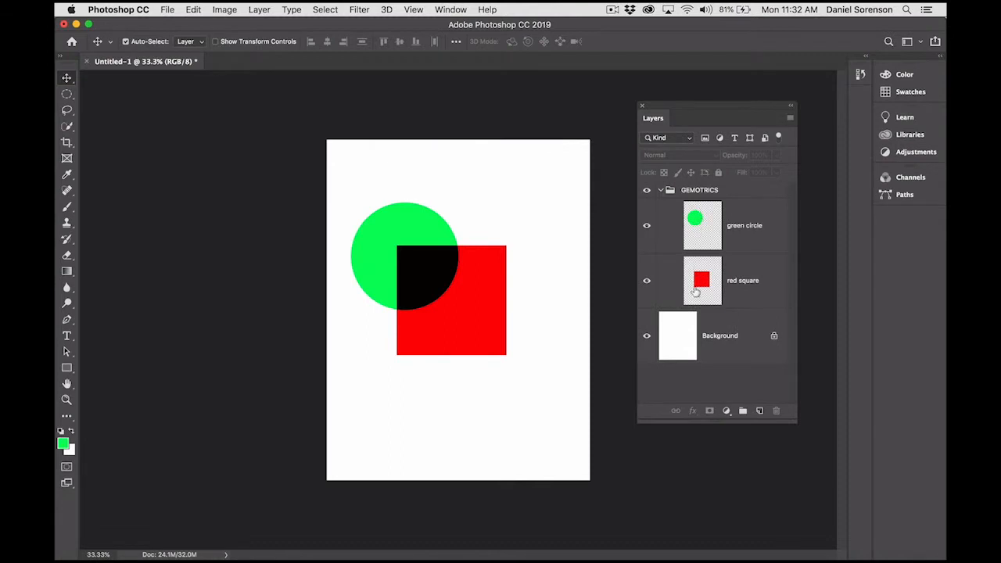
pyautogui.click(659, 191)
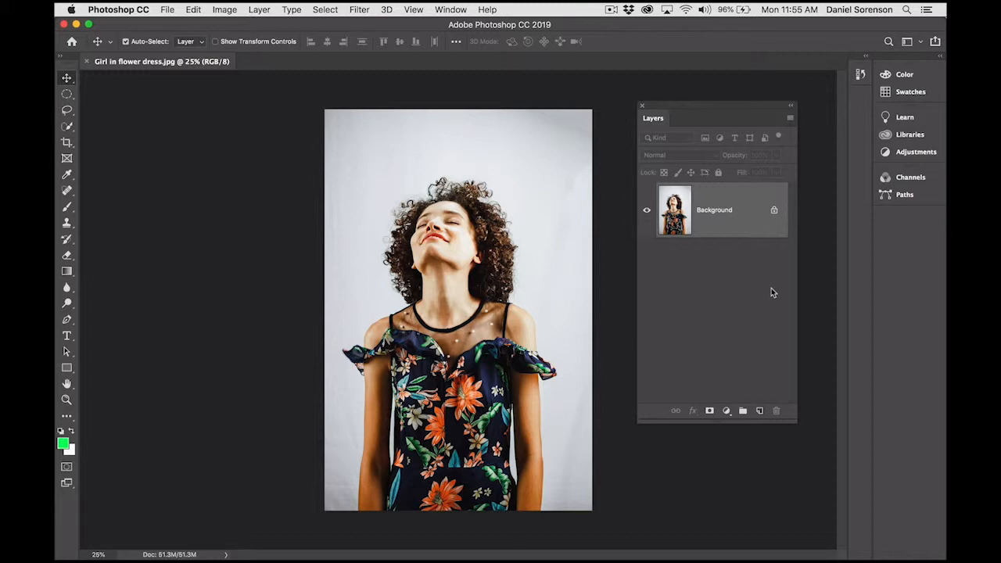
# Convert the locked Background of the flower dress photo into a regular layer named girl
pyautogui.doubleClick(723, 215)
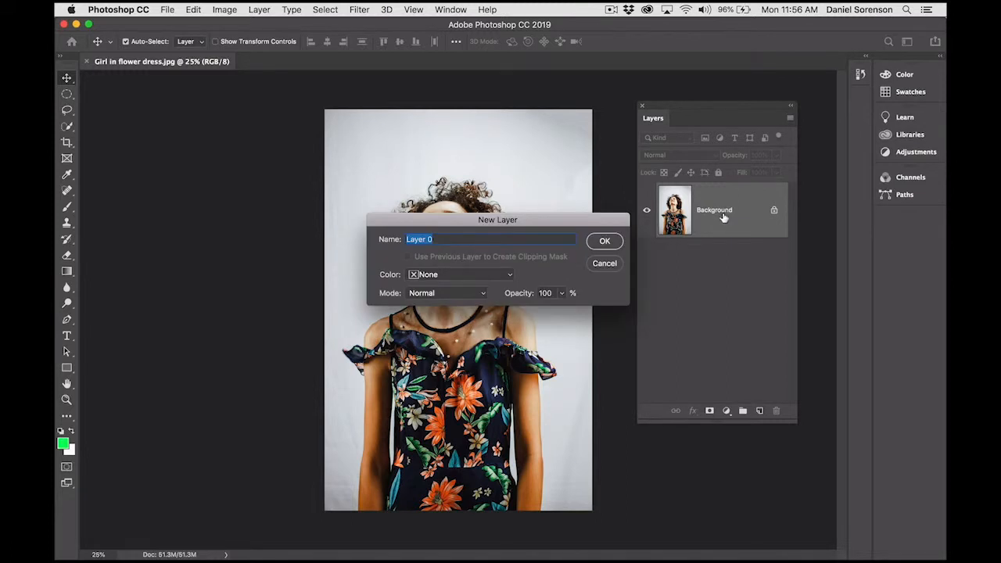
pyautogui.write('girl')
pyautogui.press('Return')
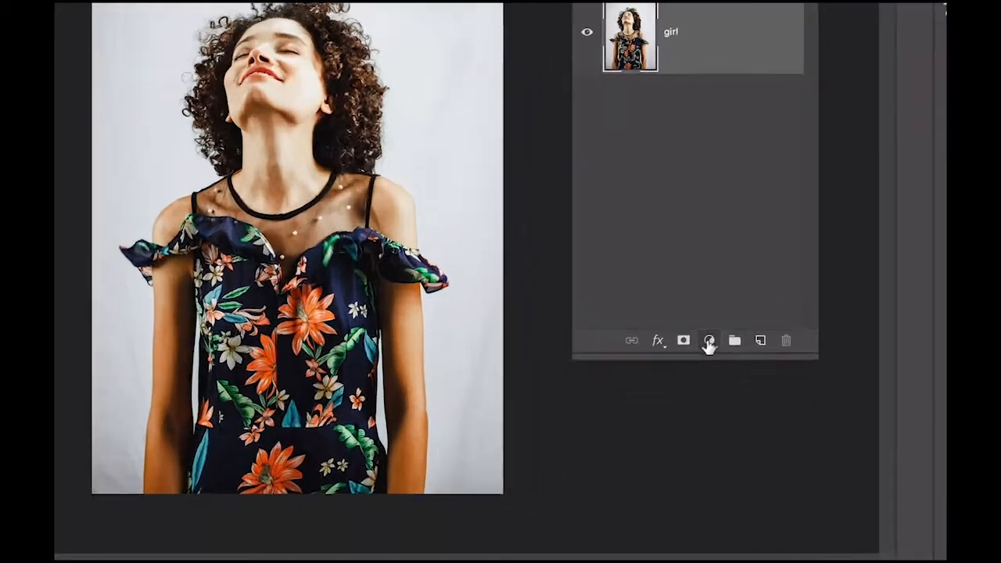
# Add a Solid Color fill layer above the girl layer in bright blue (#03befc)
pyautogui.click(726, 412)
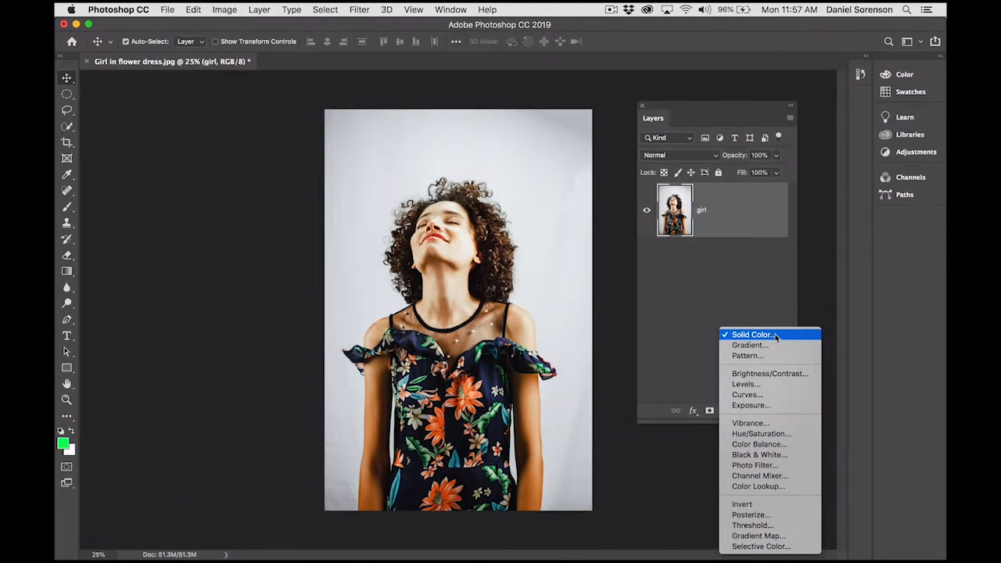
pyautogui.click(795, 95)
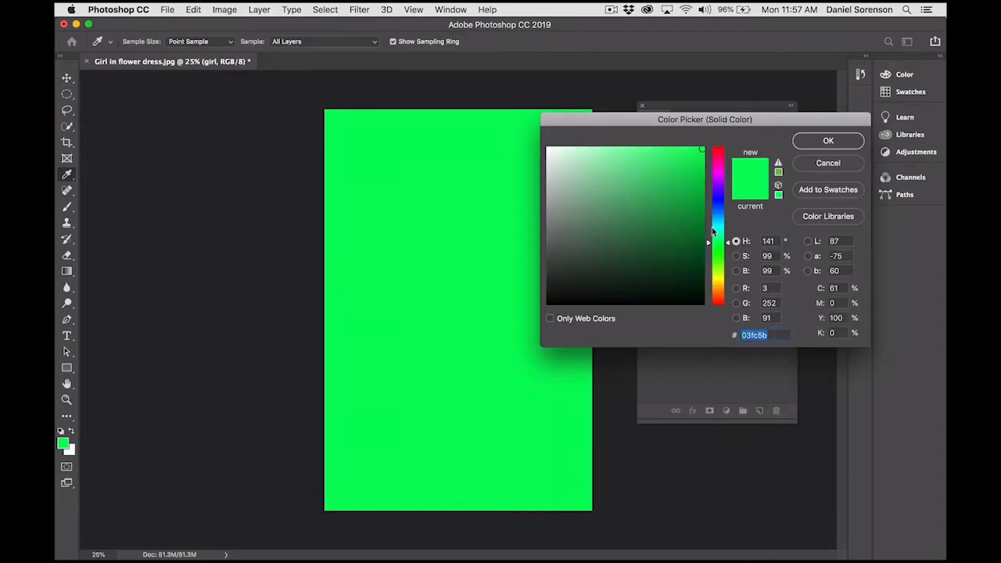
pyautogui.click(716, 222)
pyautogui.moveTo(716, 222); pyautogui.dragTo(716, 218)
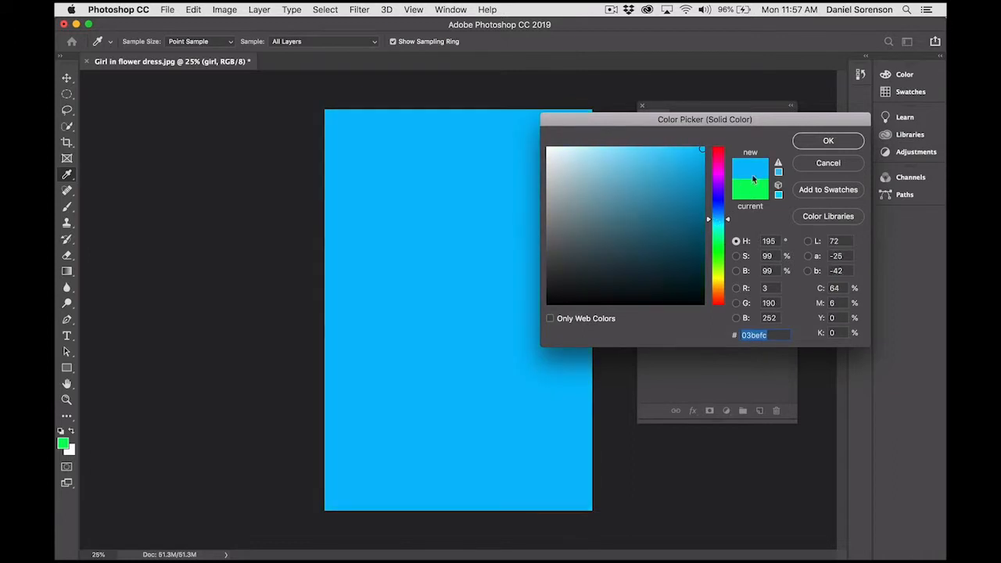
pyautogui.click(817, 142)
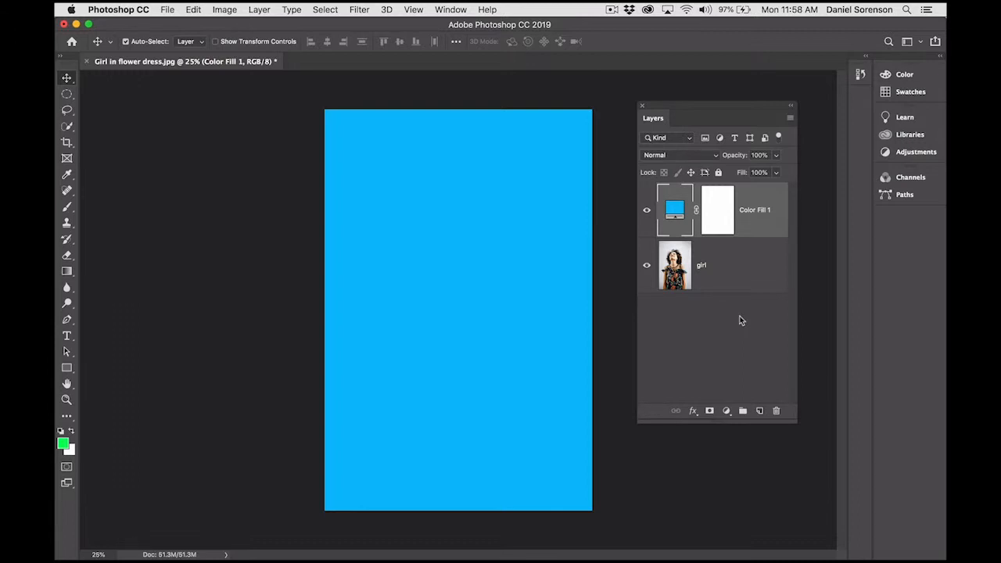
# Change the Solid Color fill layer's color to purple (#b903fc)
pyautogui.doubleClick(672, 211)
pyautogui.click(718, 181)
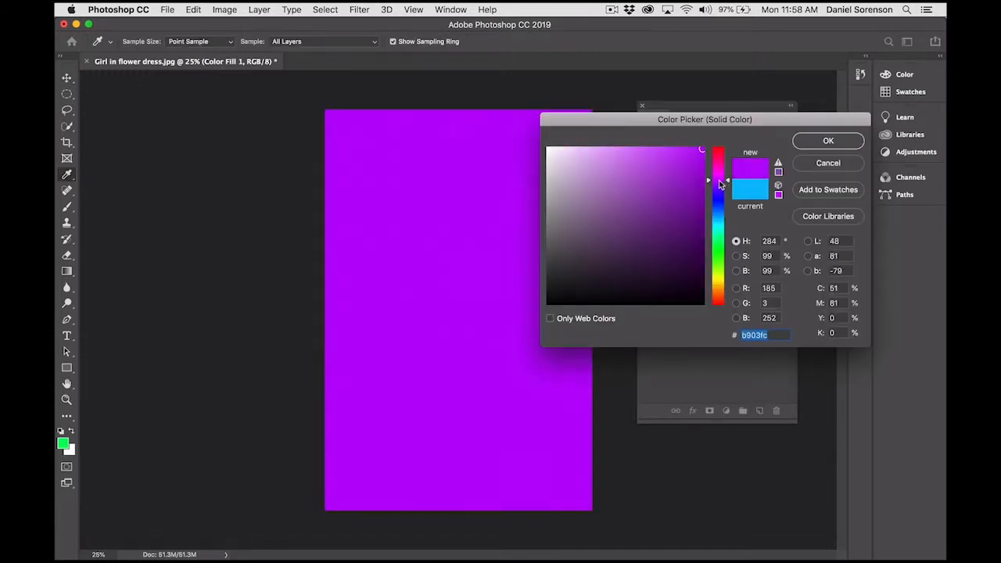
pyautogui.click(815, 143)
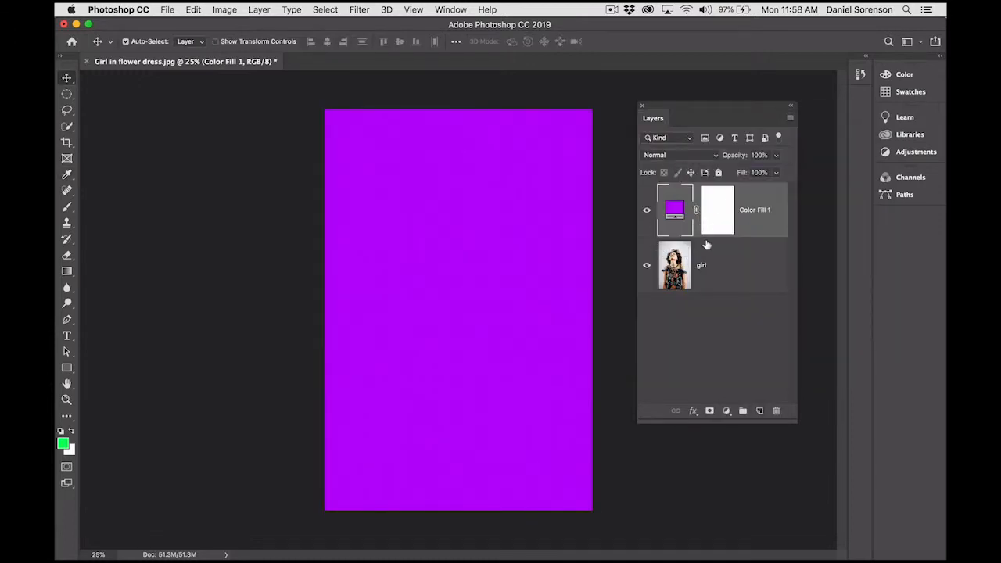
# Set the fill layer's blend mode to Color and change its fill color to a deep blue
pyautogui.click(698, 158)
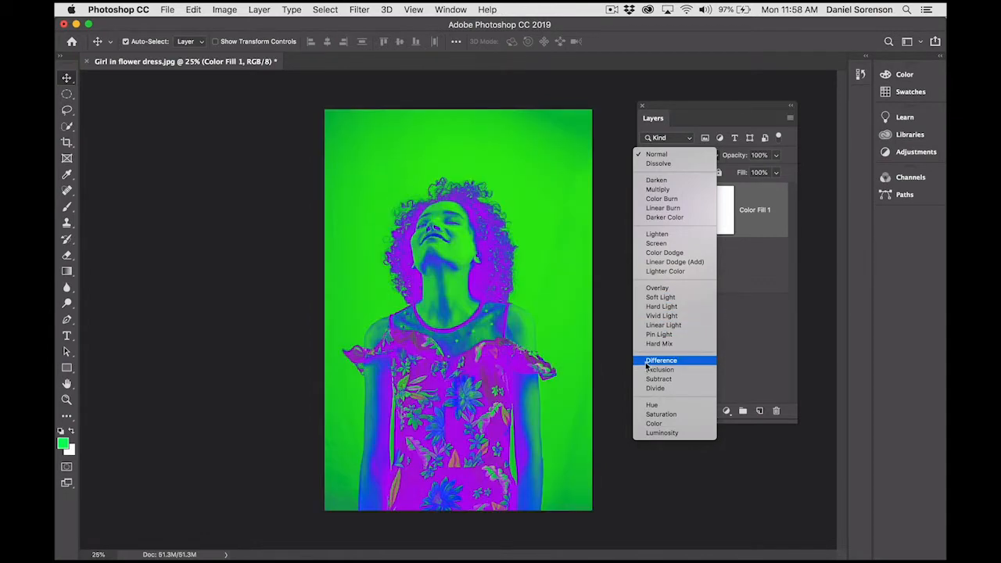
pyautogui.click(653, 423)
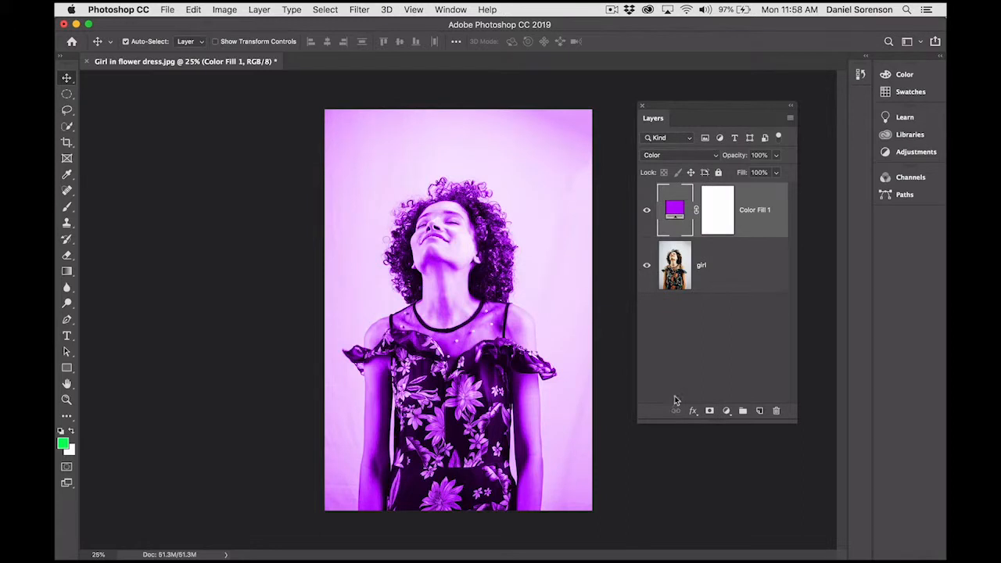
pyautogui.doubleClick(674, 209)
pyautogui.moveTo(719, 204)
pyautogui.mouseDown()
pyautogui.moveTo(708, 296)
pyautogui.moveTo(728, 207)
pyautogui.mouseUp()
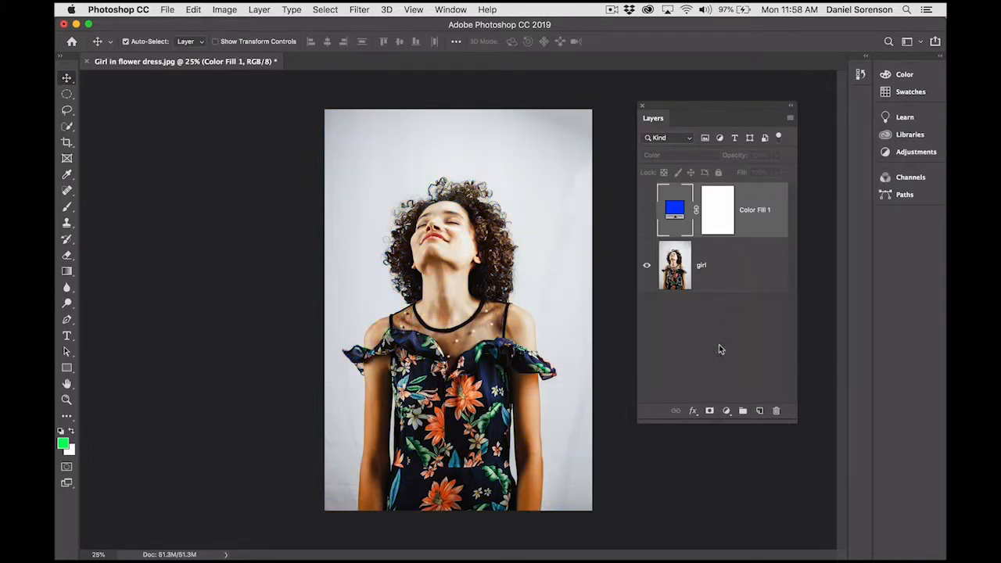
# Add a Gradient fill layer above the blue fill using the Orange, Yellow, Orange preset, linear at 90 degrees
pyautogui.click(726, 410)
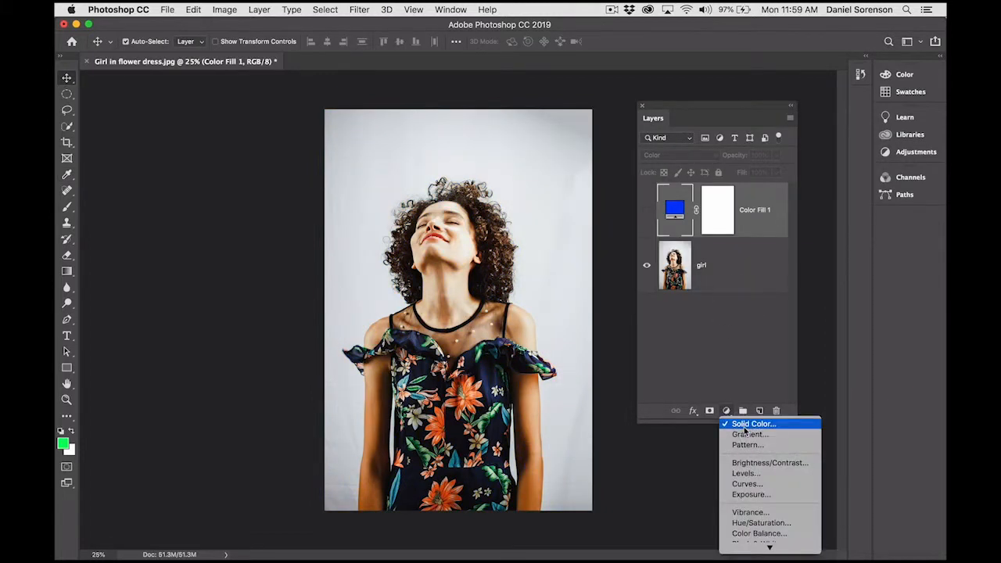
pyautogui.click(745, 434)
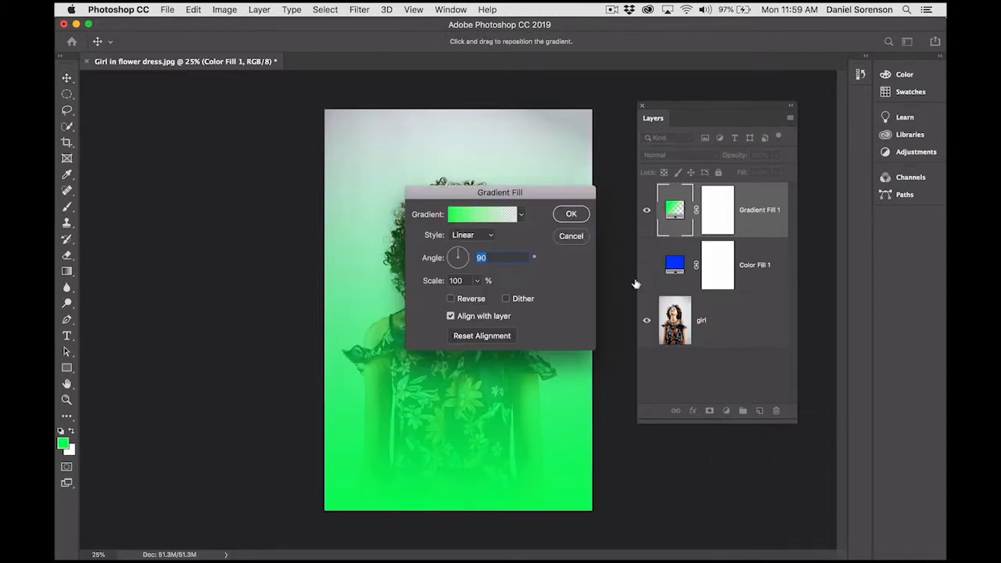
pyautogui.moveTo(568, 196); pyautogui.dragTo(783, 78)
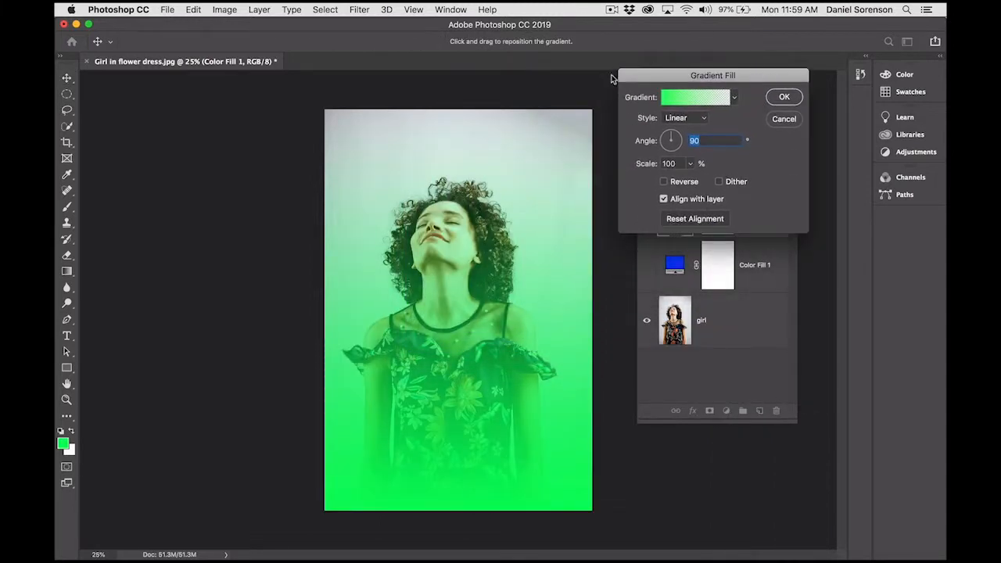
pyautogui.click(697, 101)
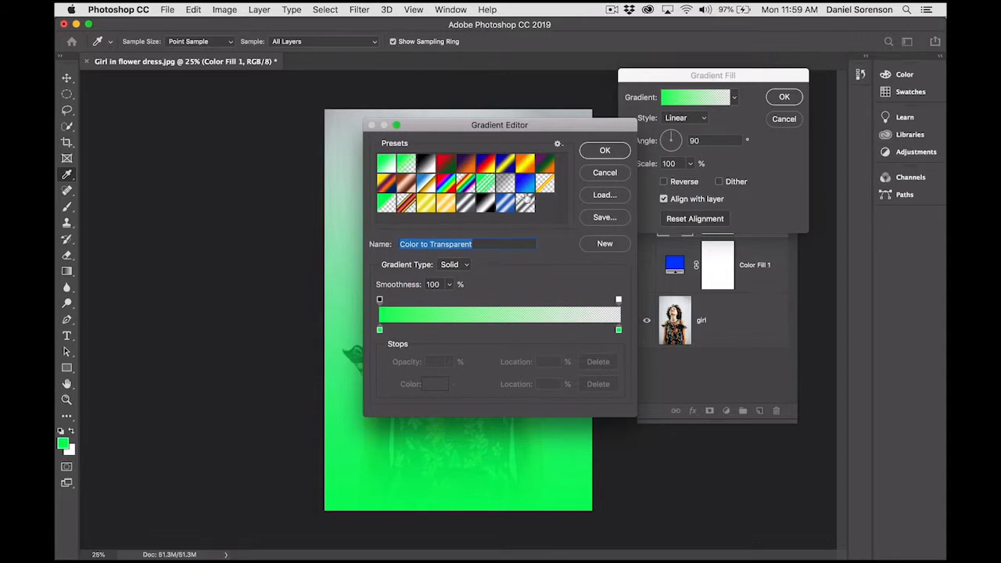
pyautogui.click(526, 166)
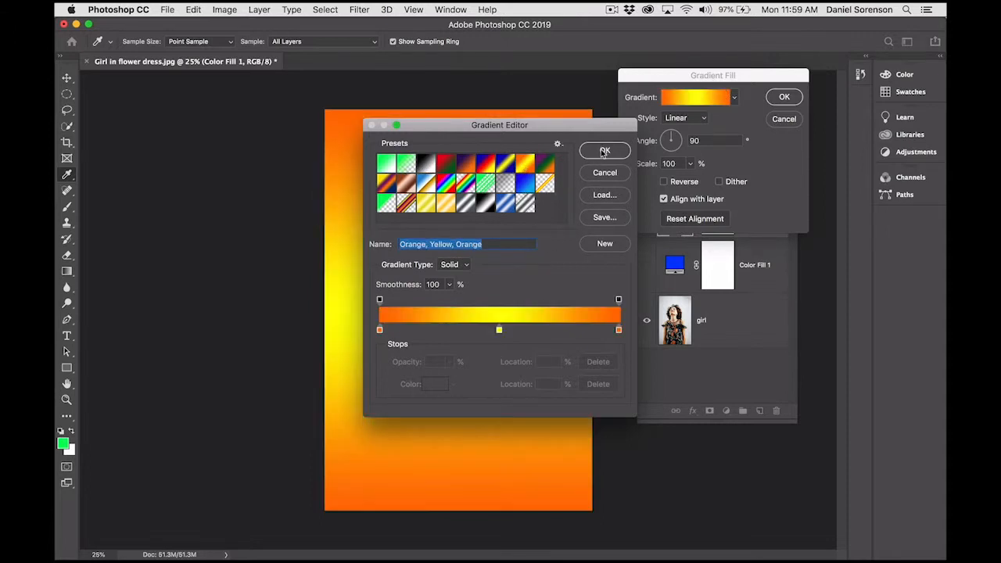
pyautogui.click(602, 153)
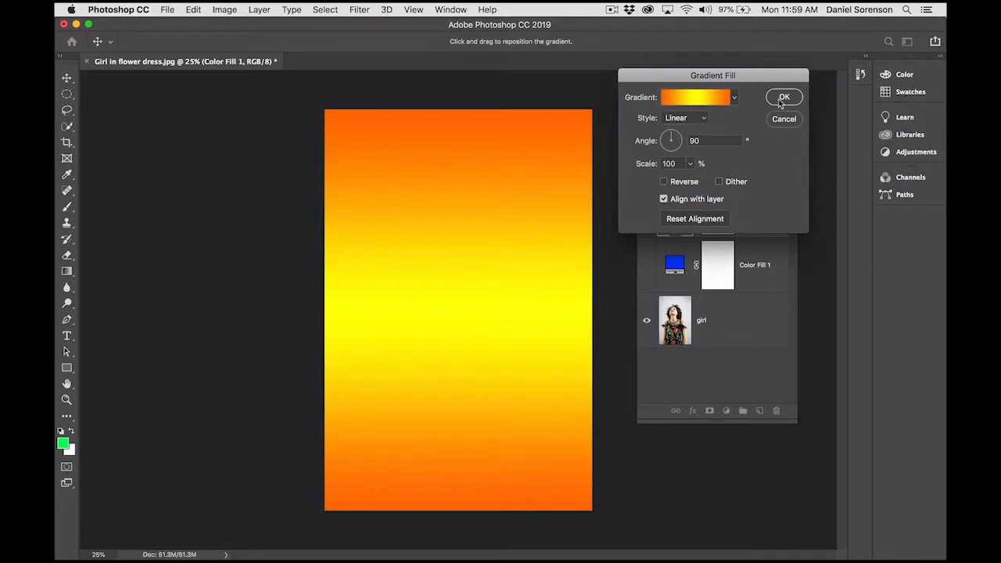
pyautogui.click(784, 97)
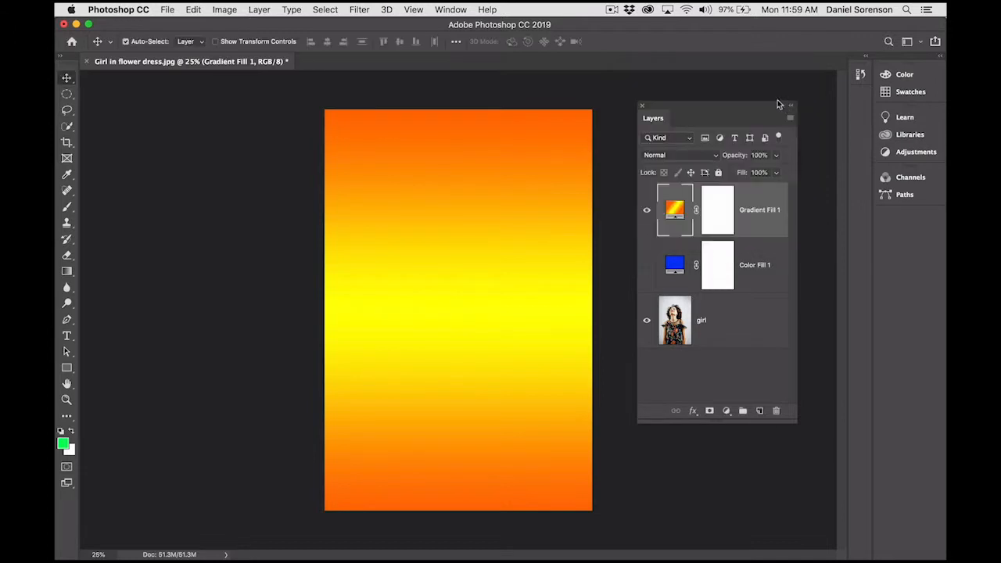
# Set the gradient fill layer's blend mode to Color Burn and hide the layer
pyautogui.click(676, 155)
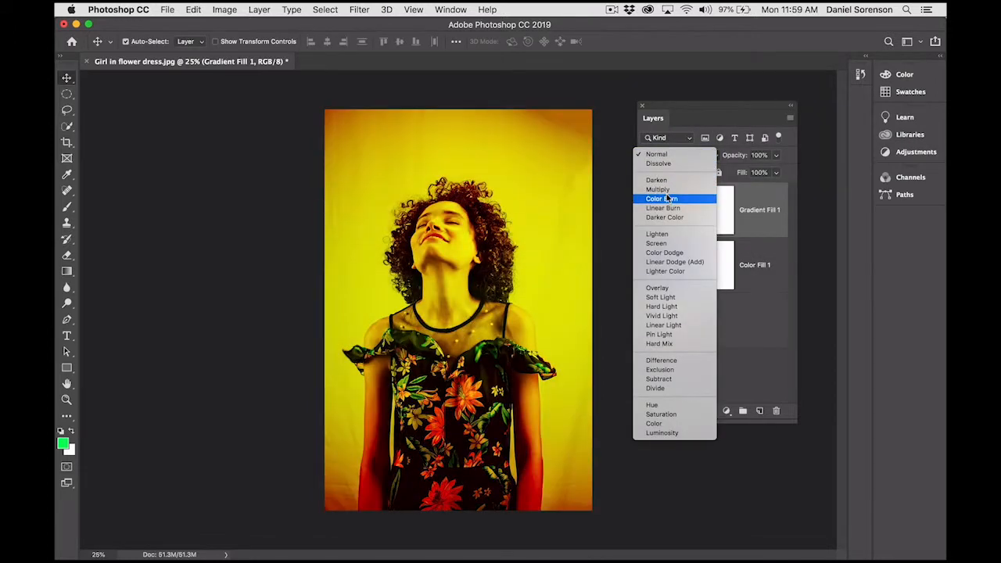
pyautogui.click(667, 200)
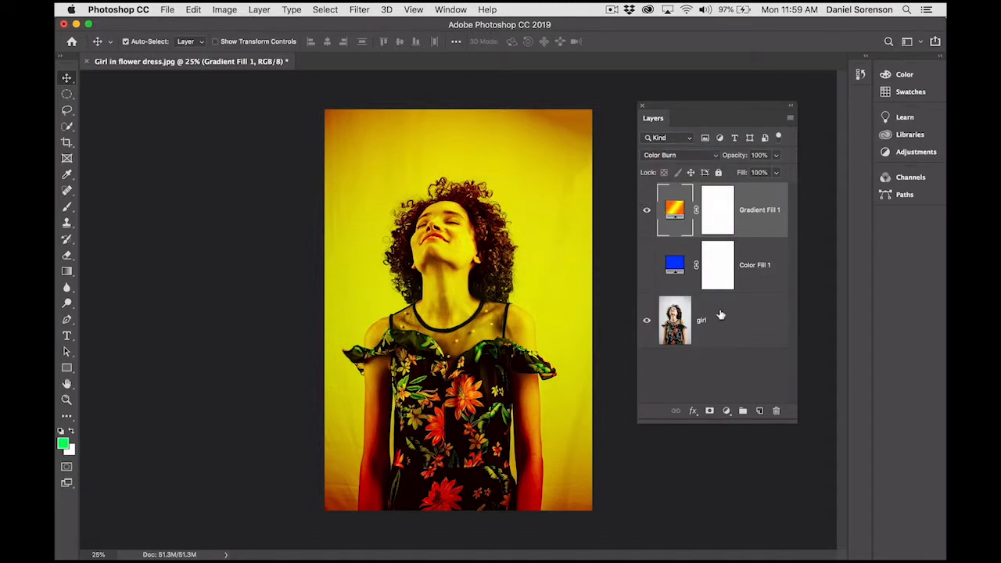
pyautogui.click(647, 210)
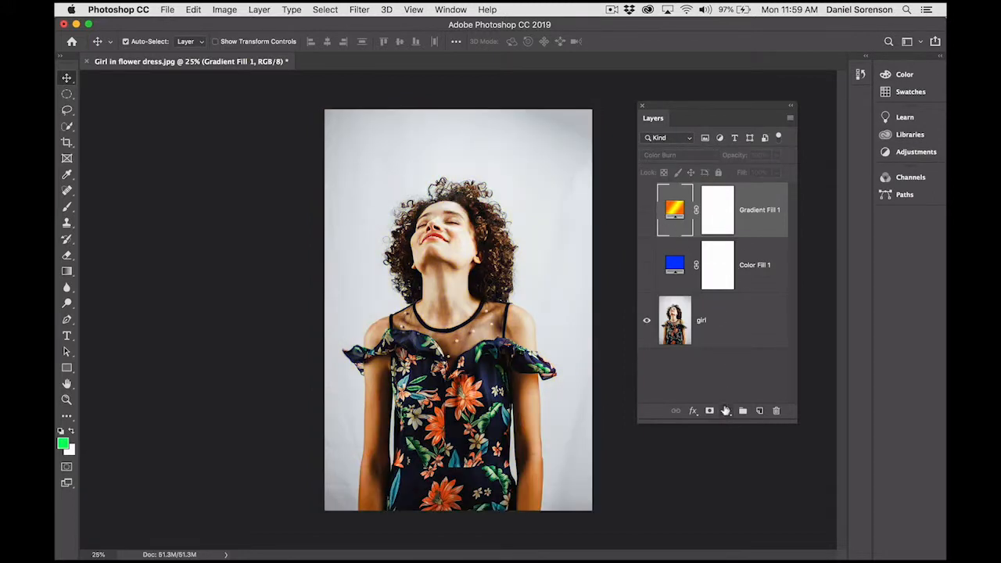
# Add a Levels adjustment layer with its RGB white input at 200 and black input at 93
pyautogui.click(726, 410)
pyautogui.moveTo(768, 545)
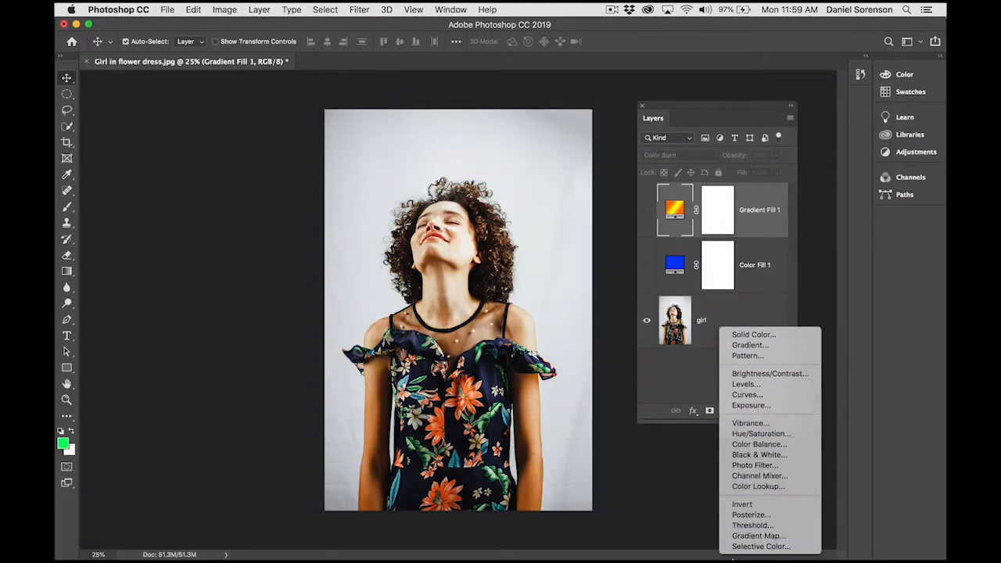
pyautogui.click(747, 385)
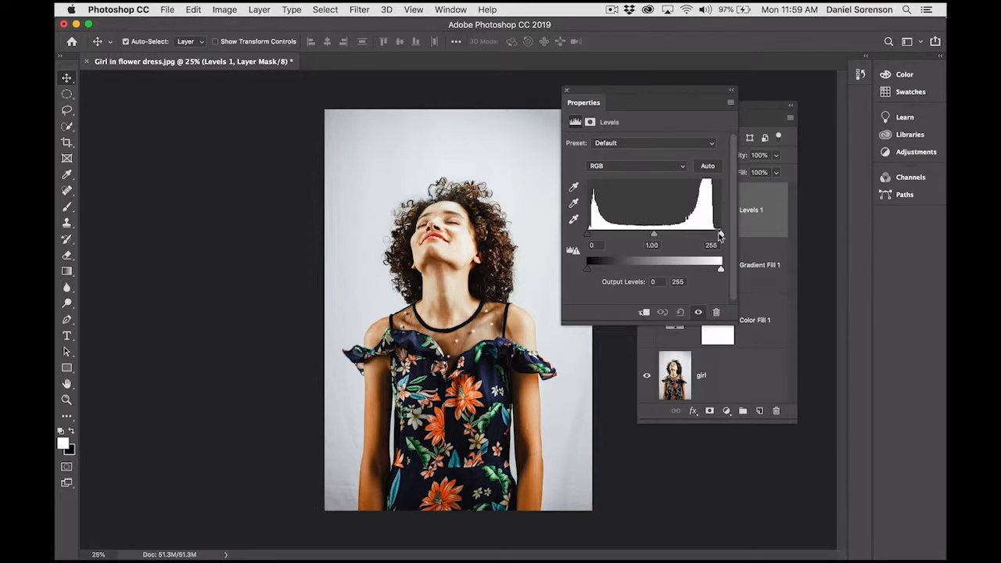
pyautogui.moveTo(720, 235); pyautogui.dragTo(691, 235)
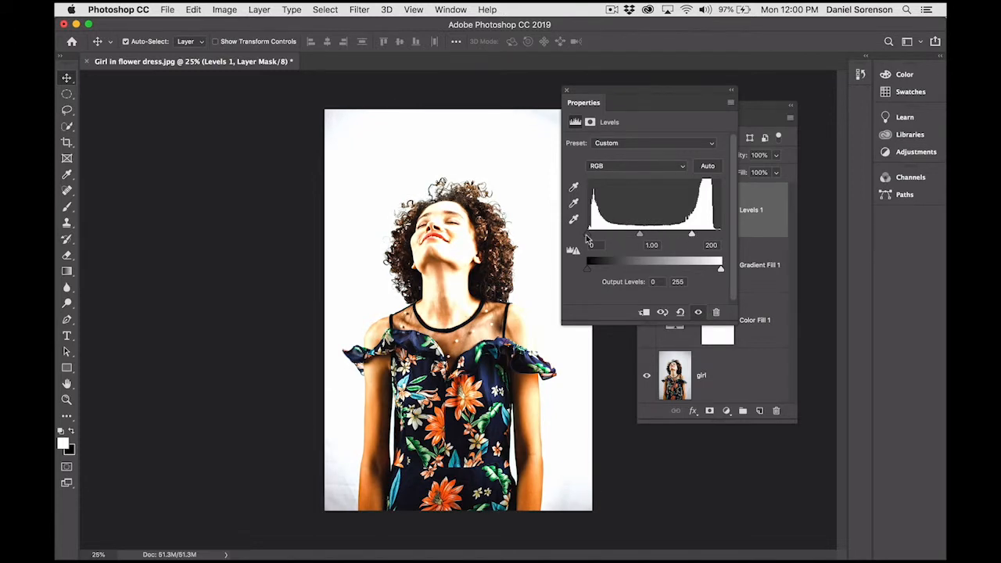
pyautogui.moveTo(589, 236); pyautogui.dragTo(637, 237)
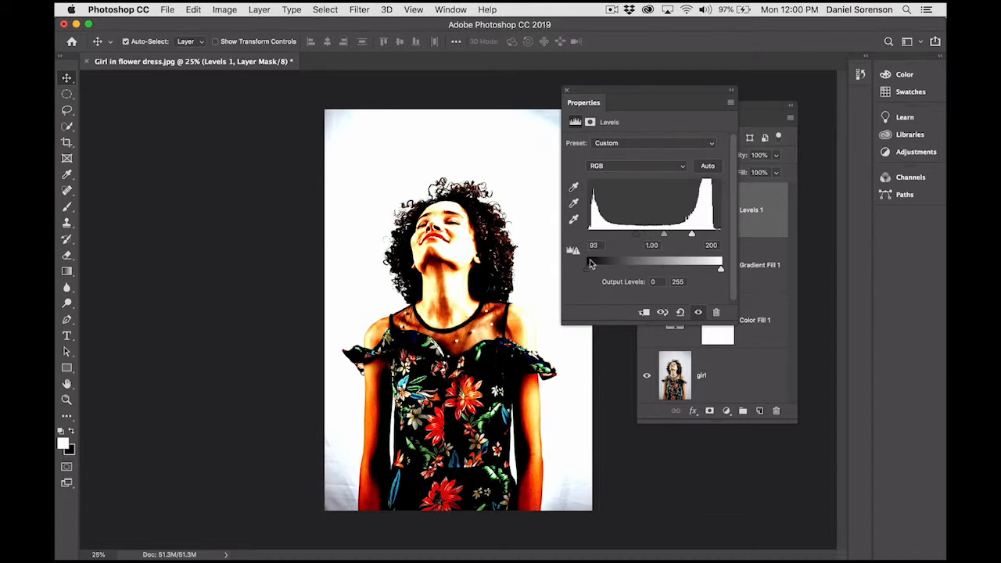
pyautogui.moveTo(718, 268)
pyautogui.mouseDown()
pyautogui.moveTo(643, 271)
pyautogui.moveTo(720, 270)
pyautogui.mouseUp()
pyautogui.moveTo(587, 270)
pyautogui.mouseDown()
pyautogui.moveTo(660, 274)
pyautogui.moveTo(587, 270)
pyautogui.mouseUp()
# Set the Red channel's midtone input level to 1.08 in the Levels adjustment
pyautogui.click(681, 170)
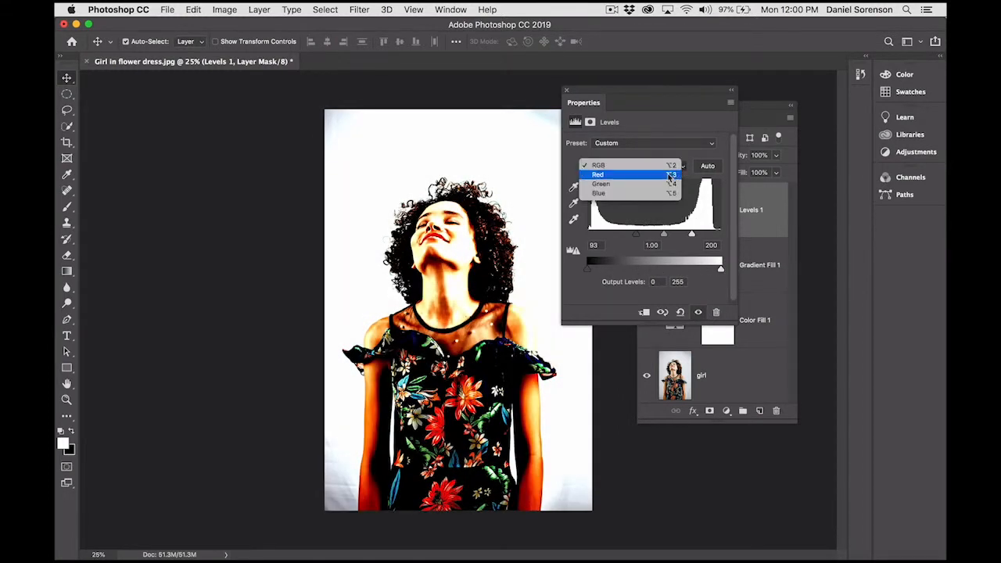
pyautogui.click(671, 175)
pyautogui.moveTo(653, 236)
pyautogui.mouseDown()
pyautogui.moveTo(610, 239)
pyautogui.moveTo(708, 237)
pyautogui.moveTo(626, 238)
pyautogui.moveTo(672, 235)
pyautogui.moveTo(650, 235)
pyautogui.mouseUp()
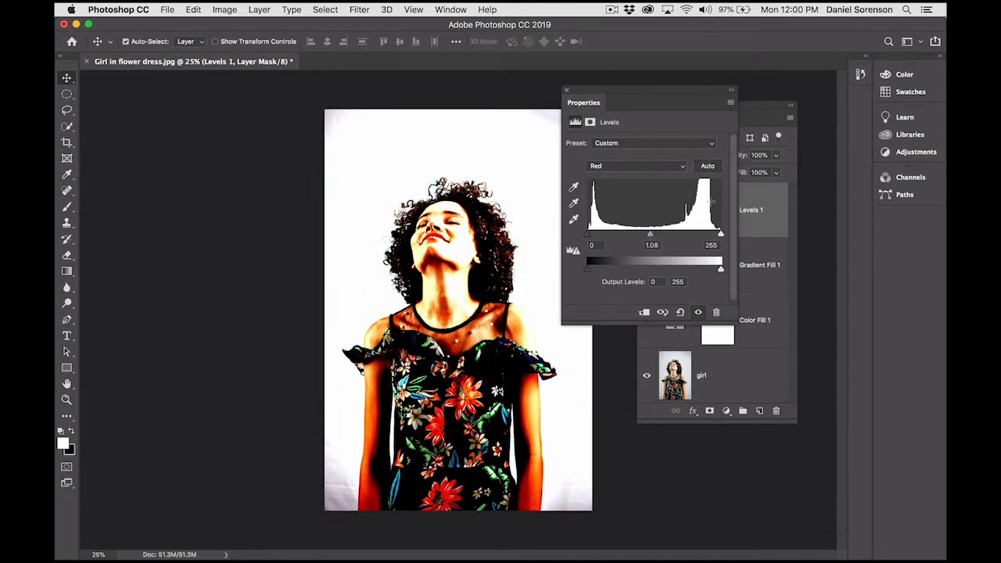
pyautogui.click(659, 168)
pyautogui.click(652, 162)
# Add a Curves adjustment layer and bend its RGB curve with points in the highlights, midtones and shadows
pyautogui.click(725, 410)
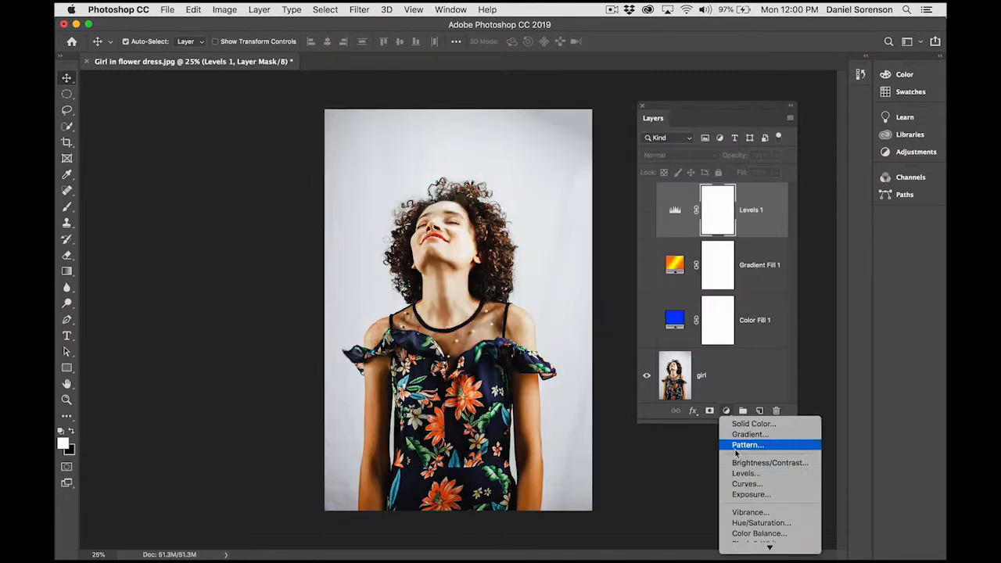
pyautogui.click(735, 485)
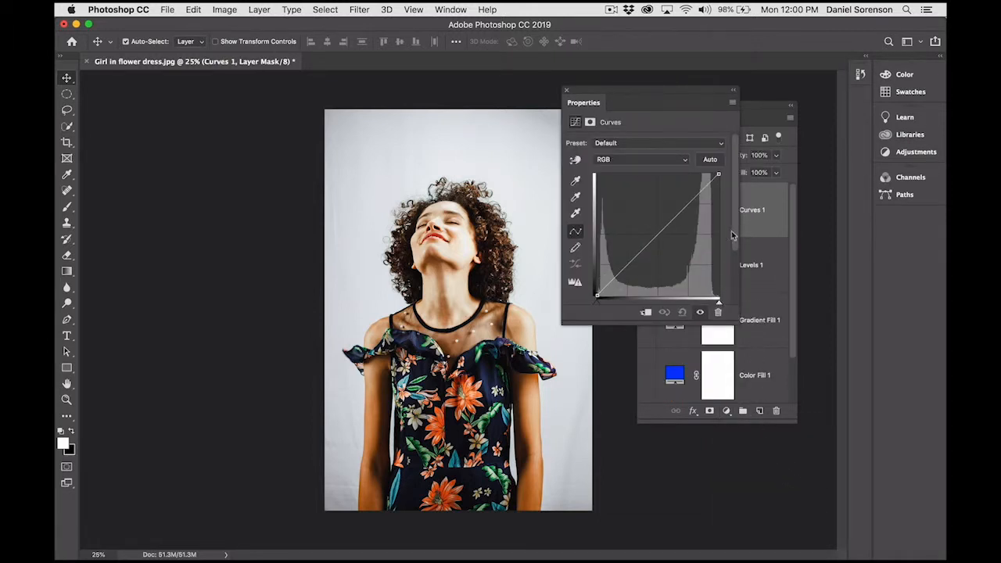
pyautogui.click(693, 197)
pyautogui.moveTo(692, 197); pyautogui.dragTo(684, 186)
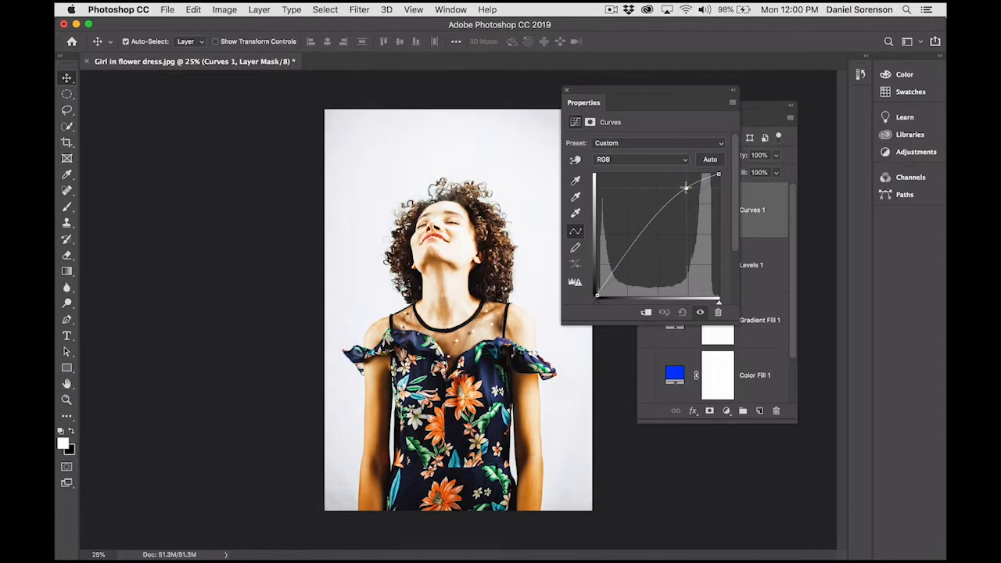
pyautogui.moveTo(647, 222); pyautogui.dragTo(661, 234)
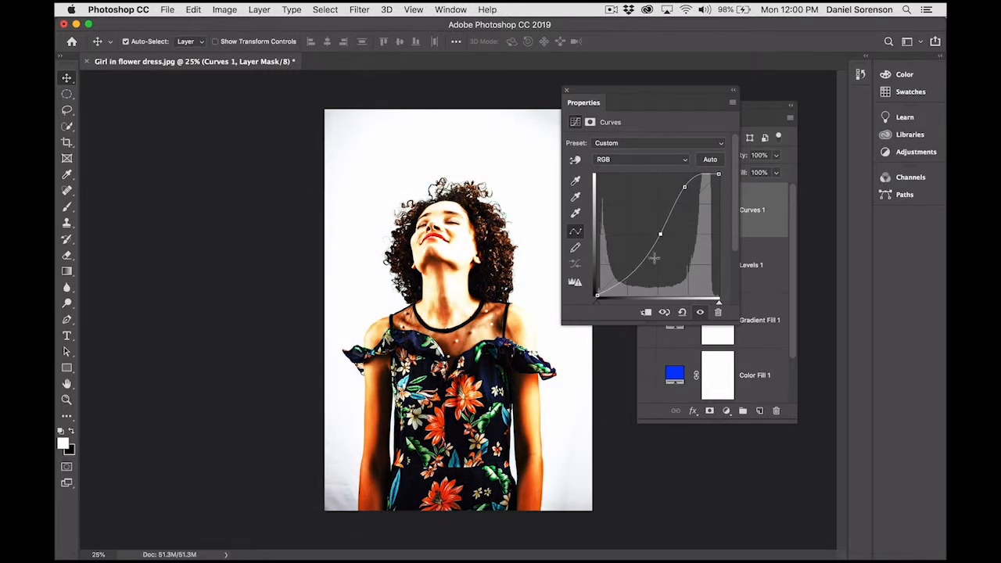
pyautogui.moveTo(625, 277); pyautogui.dragTo(614, 265)
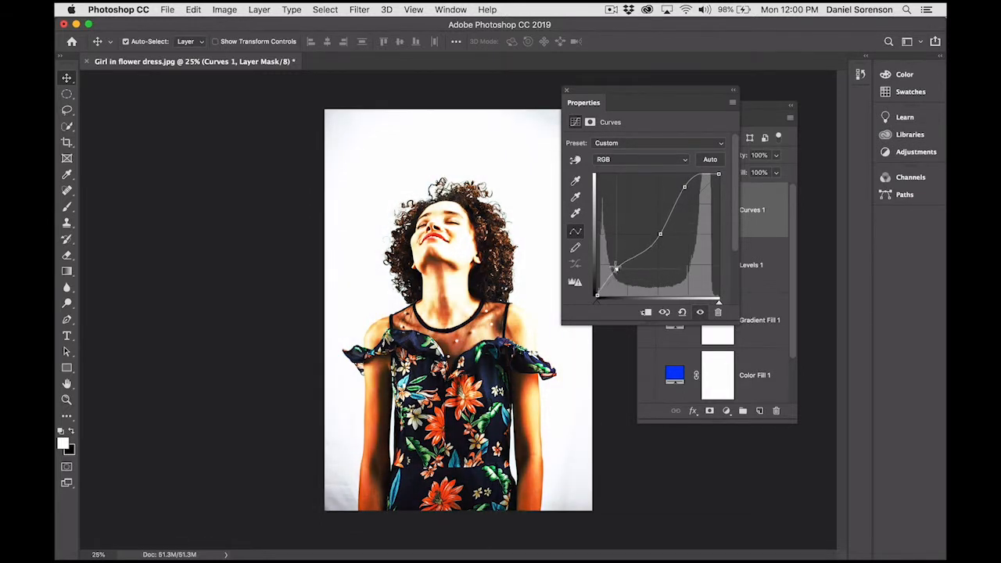
pyautogui.moveTo(683, 186); pyautogui.dragTo(717, 166)
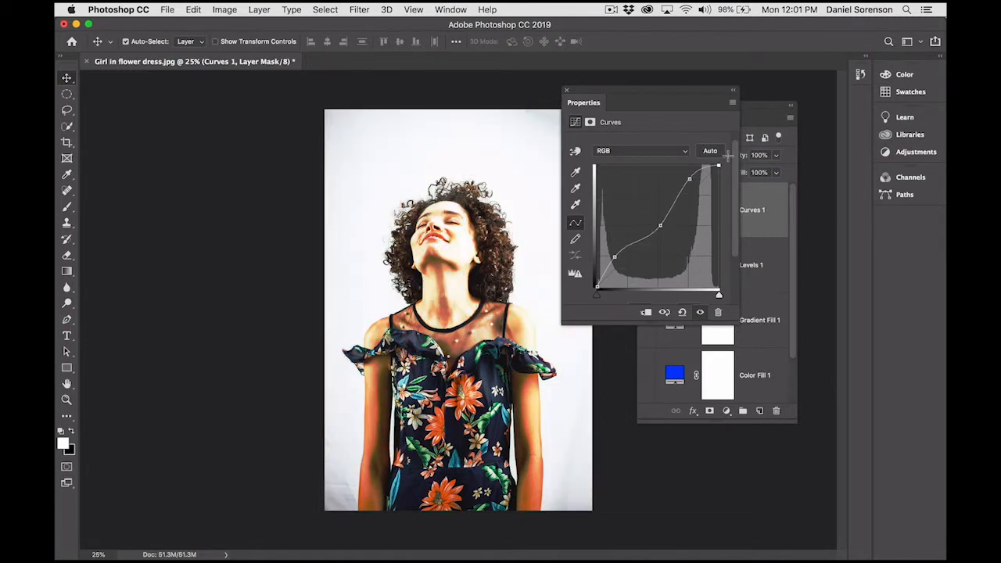
pyautogui.moveTo(596, 286)
pyautogui.mouseDown()
pyautogui.moveTo(597, 210)
pyautogui.moveTo(597, 286)
pyautogui.mouseUp()
# Set the Curves black point by sampling the woman's dark hair and the white point from the bright backdrop
pyautogui.click(575, 172)
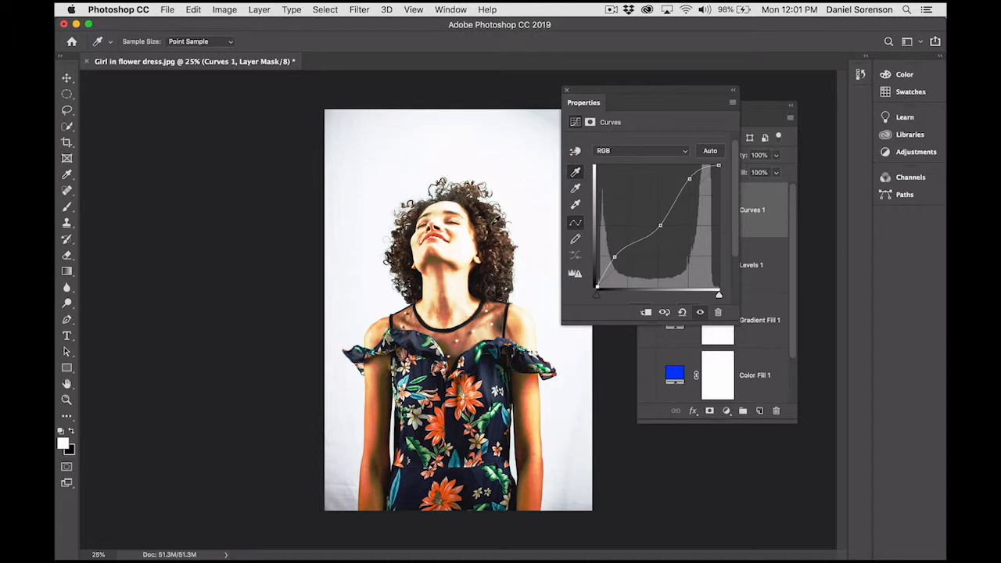
pyautogui.click(491, 226)
pyautogui.click(575, 205)
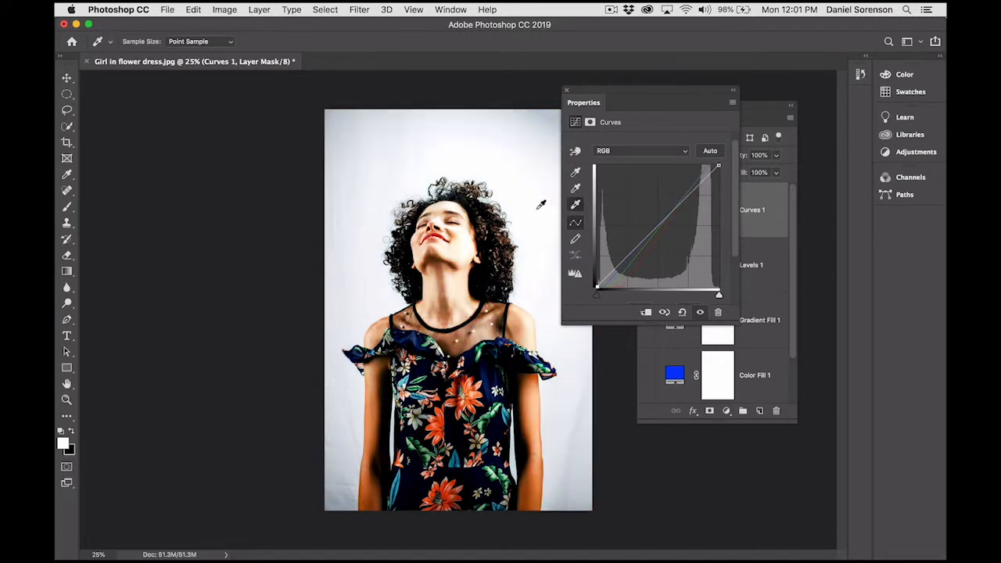
# Pull the middle of the Green channel curve down to tint the photo magenta, and close the Curves settings
pyautogui.click(638, 152)
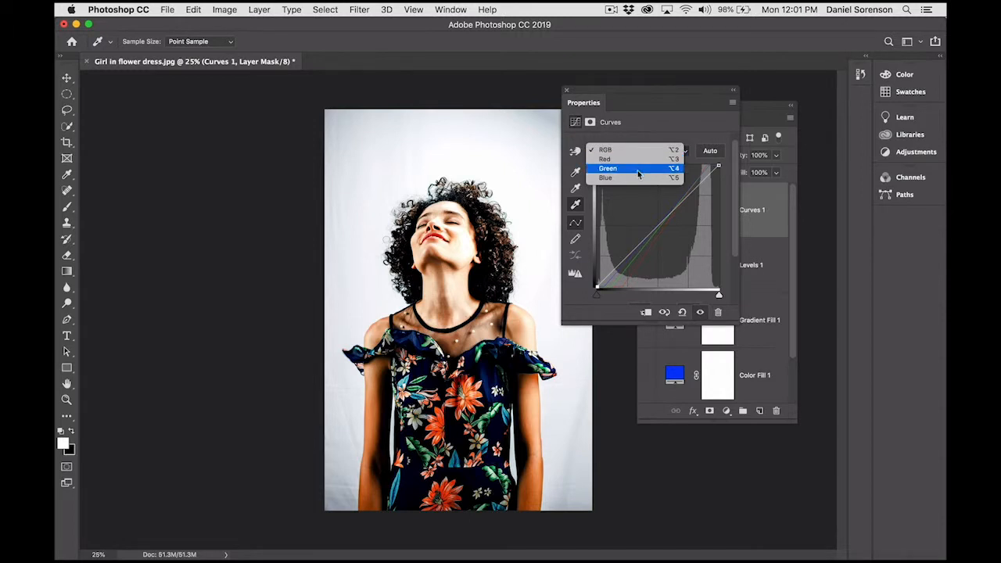
pyautogui.click(639, 168)
pyautogui.moveTo(652, 199); pyautogui.dragTo(677, 236)
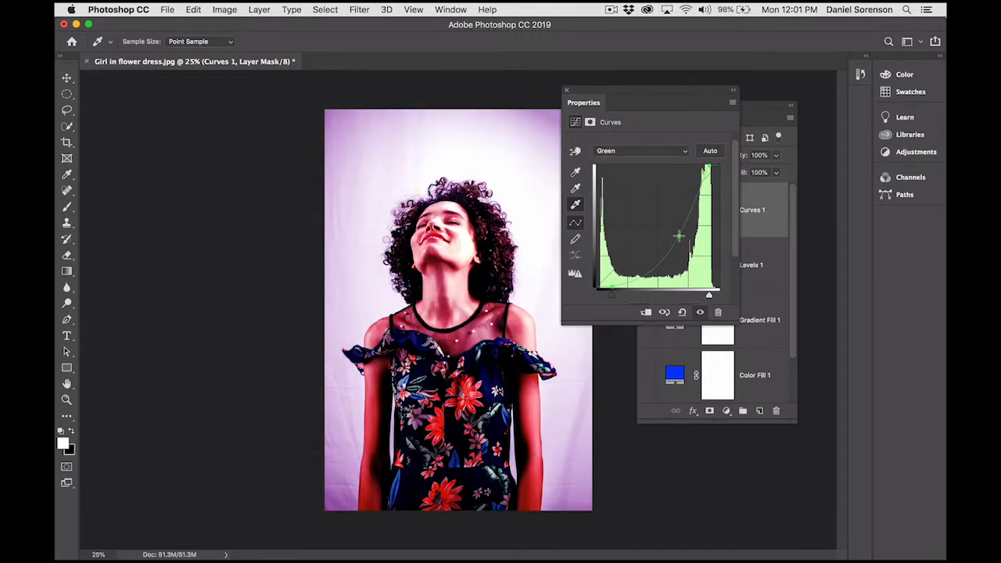
pyautogui.click(566, 90)
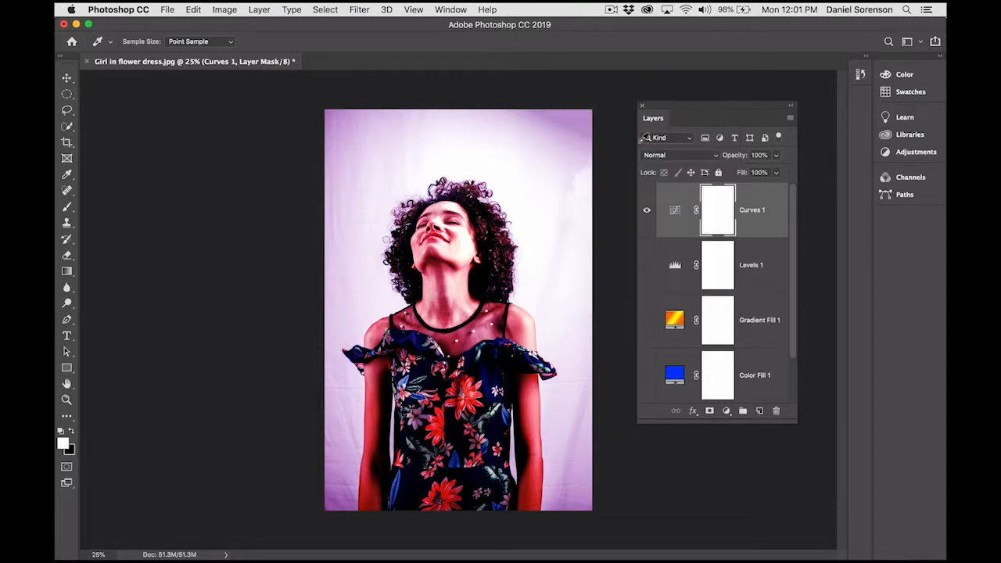
# Add a Hue/Saturation adjustment layer on top and adjust its hue, saturation and lightness
pyautogui.click(726, 410)
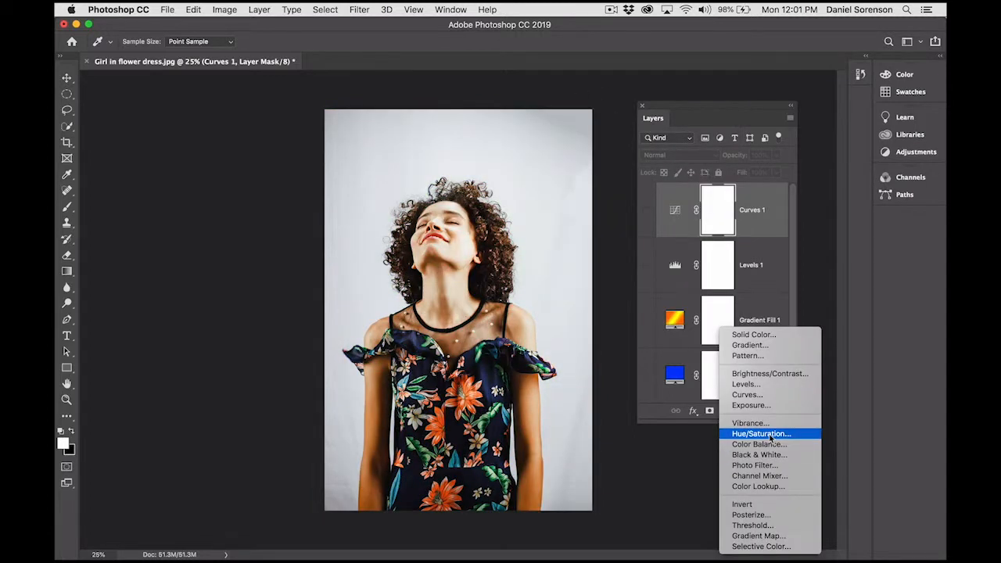
pyautogui.click(771, 435)
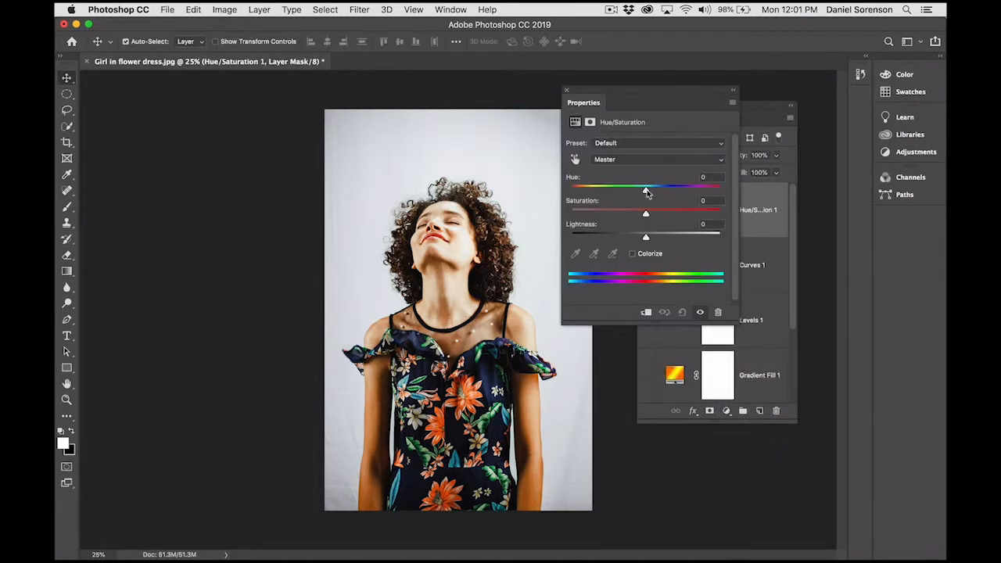
pyautogui.moveTo(646, 190); pyautogui.dragTo(632, 238)
pyautogui.click(726, 410)
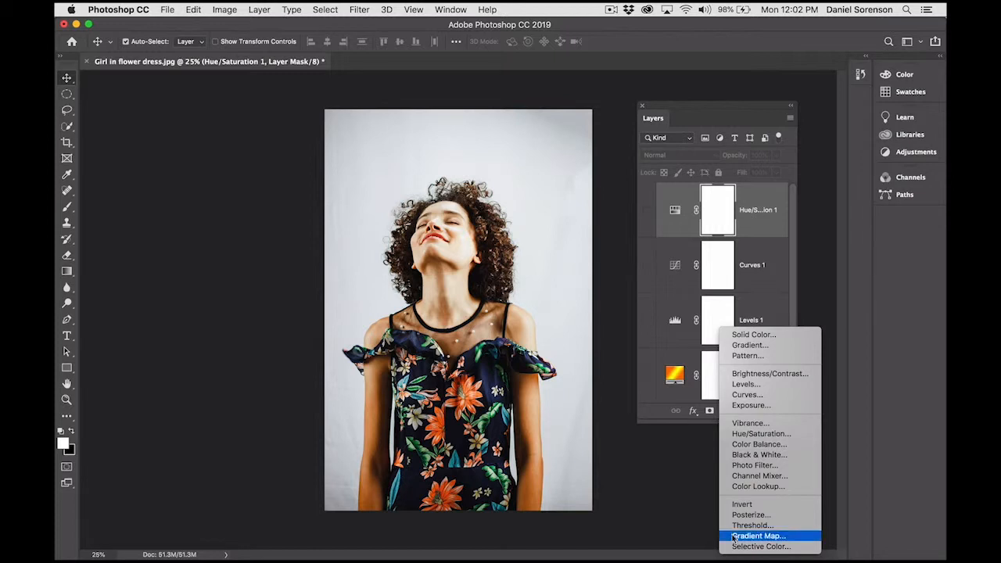
pyautogui.click(709, 460)
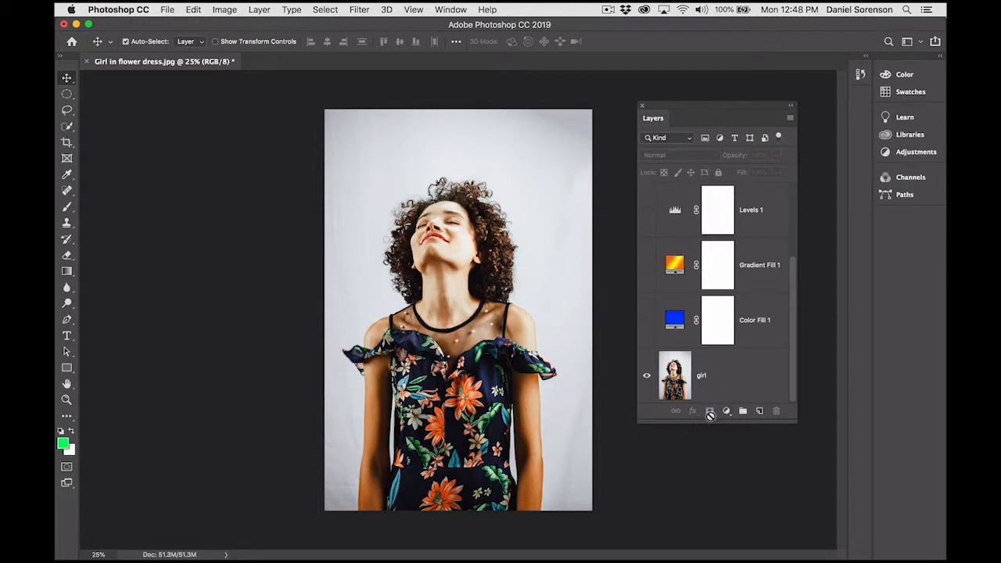
# Add a layer mask to the girl layer and ready the Gradient tool with the white-to-black Foreground to Background gradient
pyautogui.click(676, 379)
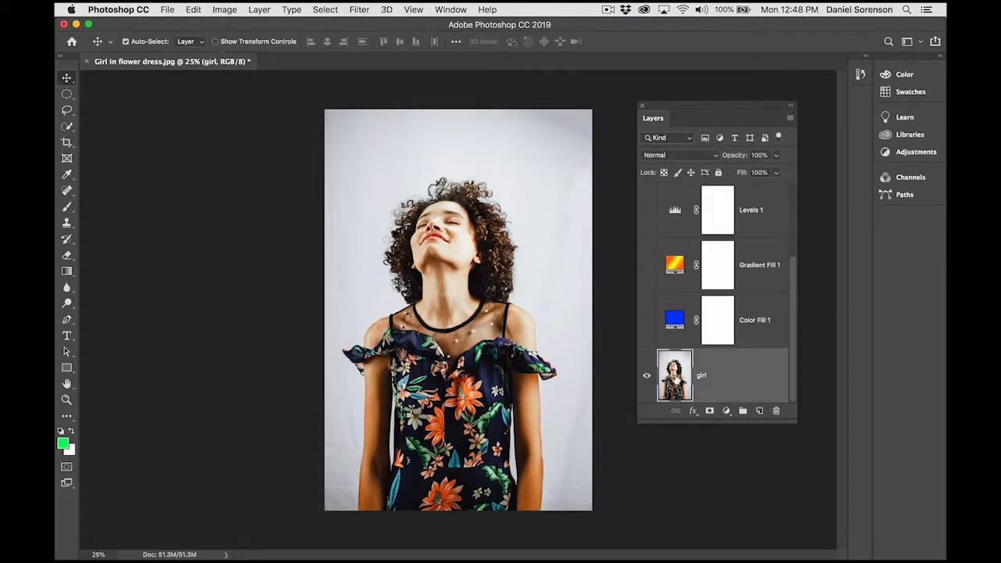
pyautogui.click(710, 411)
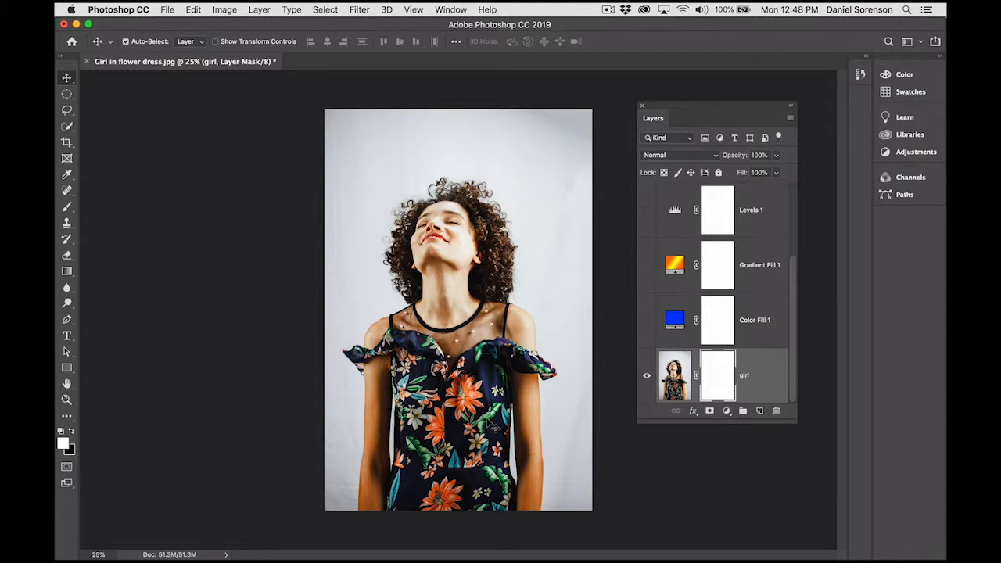
pyautogui.click(67, 270)
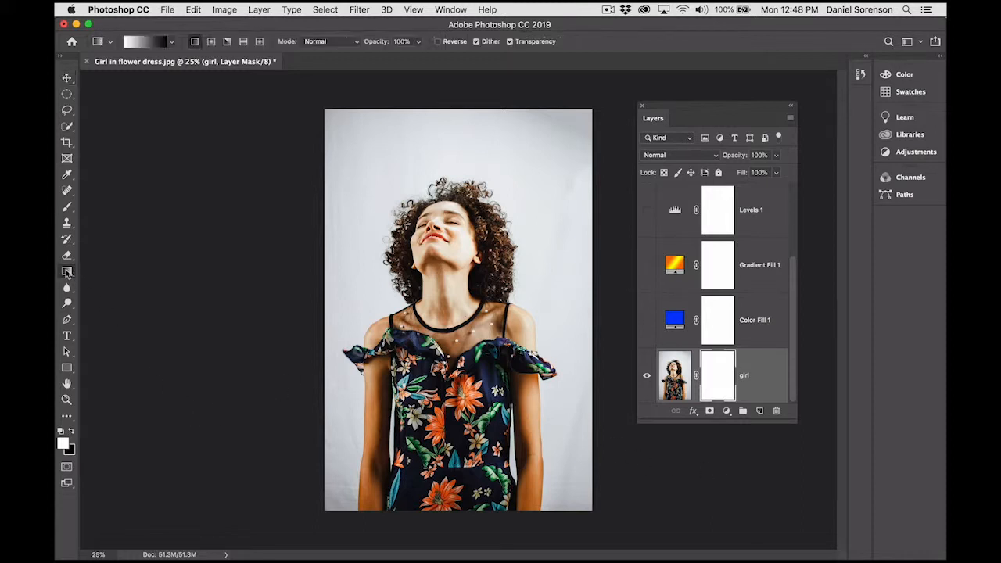
pyautogui.click(148, 42)
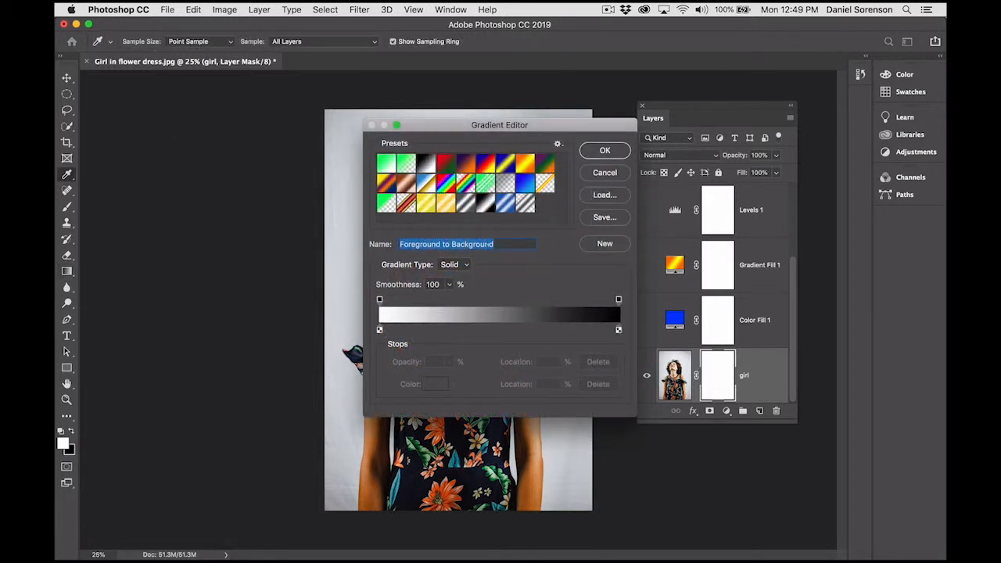
pyautogui.click(595, 153)
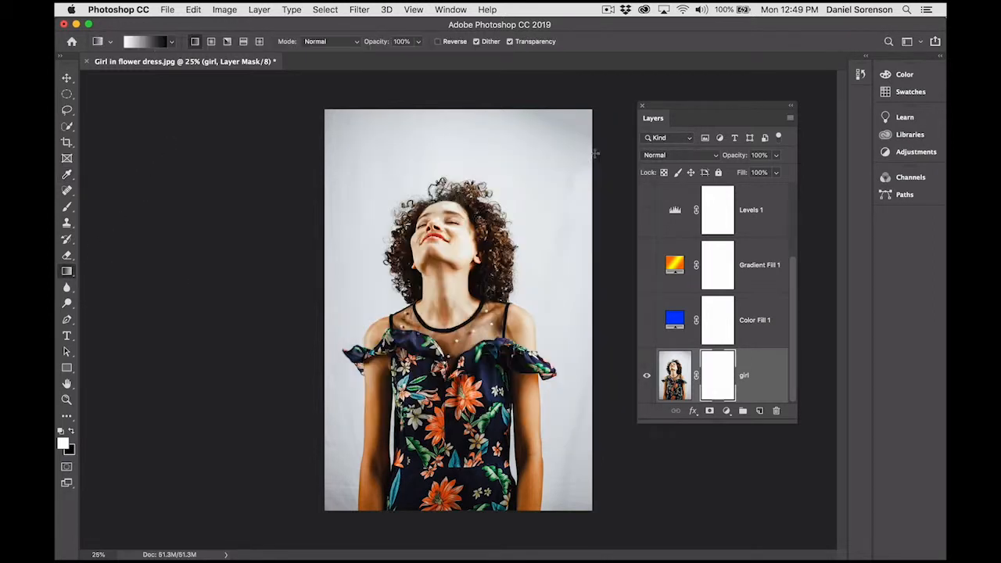
# Try horizontal gradients of different lengths and positions on the girl layer's mask, ending with the photo fading out towards its right side
pyautogui.moveTo(354, 320); pyautogui.dragTo(469, 315)
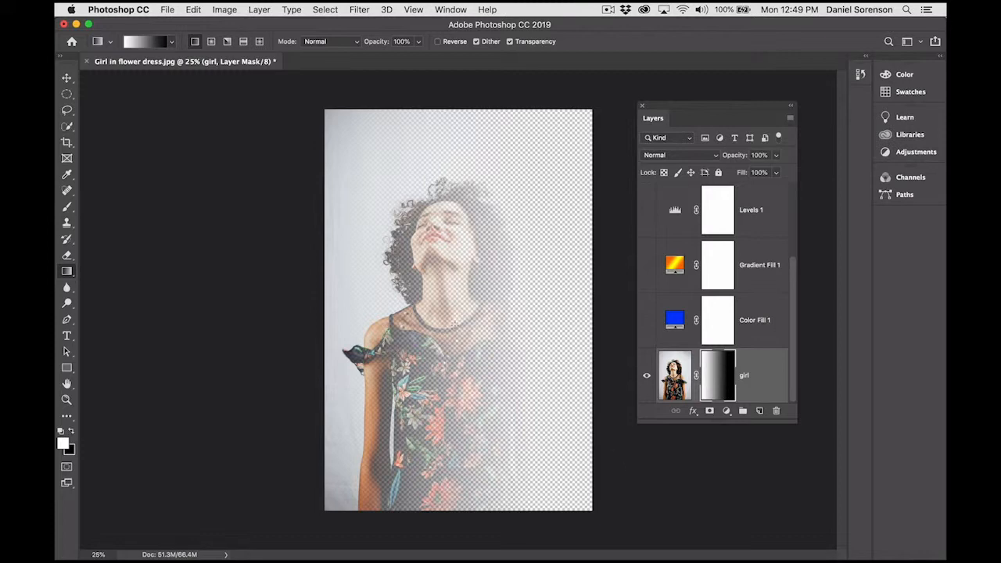
pyautogui.moveTo(467, 325); pyautogui.dragTo(578, 321)
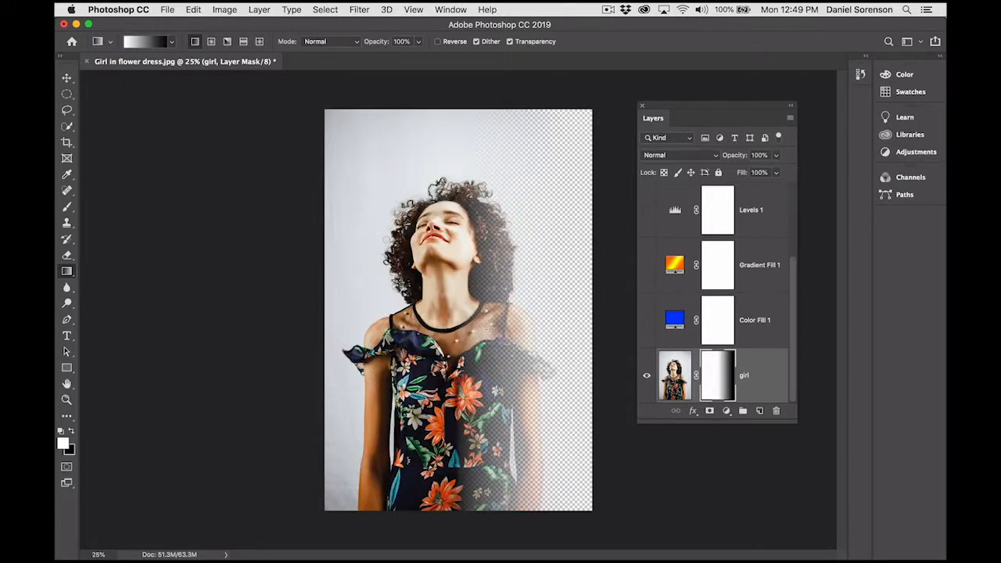
pyautogui.moveTo(493, 329); pyautogui.dragTo(610, 328)
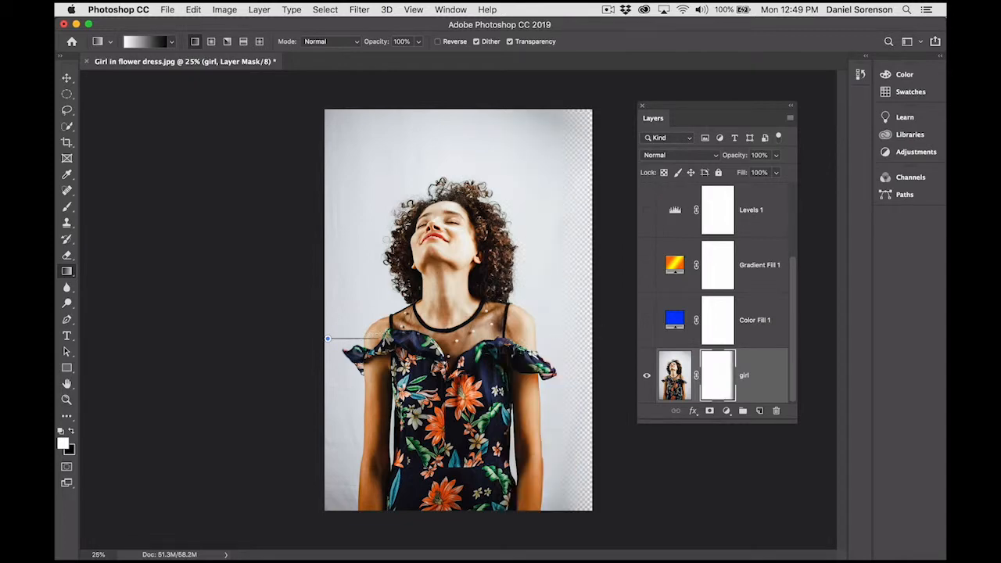
pyautogui.moveTo(379, 339); pyautogui.dragTo(347, 328)
pyautogui.moveTo(416, 322); pyautogui.dragTo(478, 322)
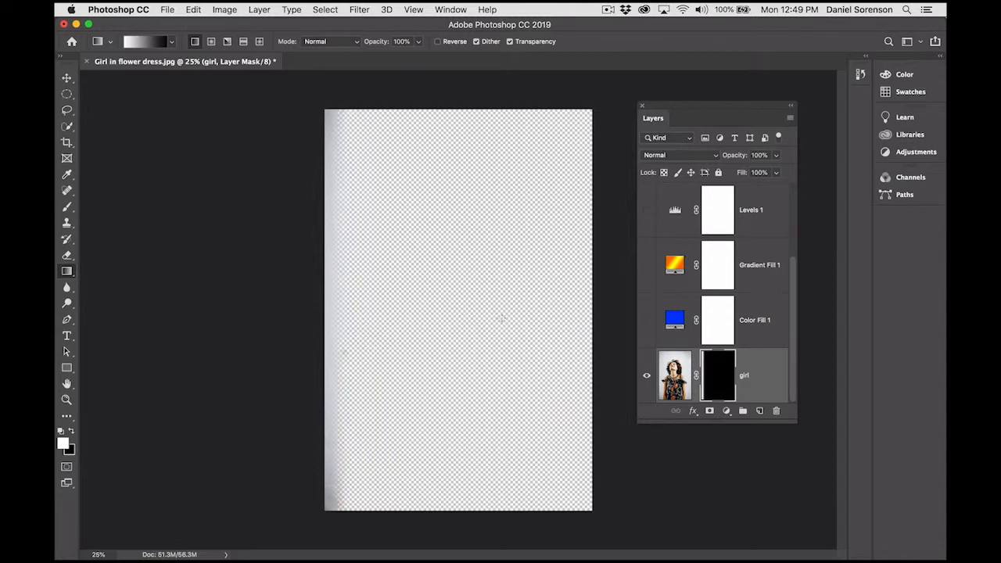
pyautogui.moveTo(344, 322); pyautogui.dragTo(523, 325)
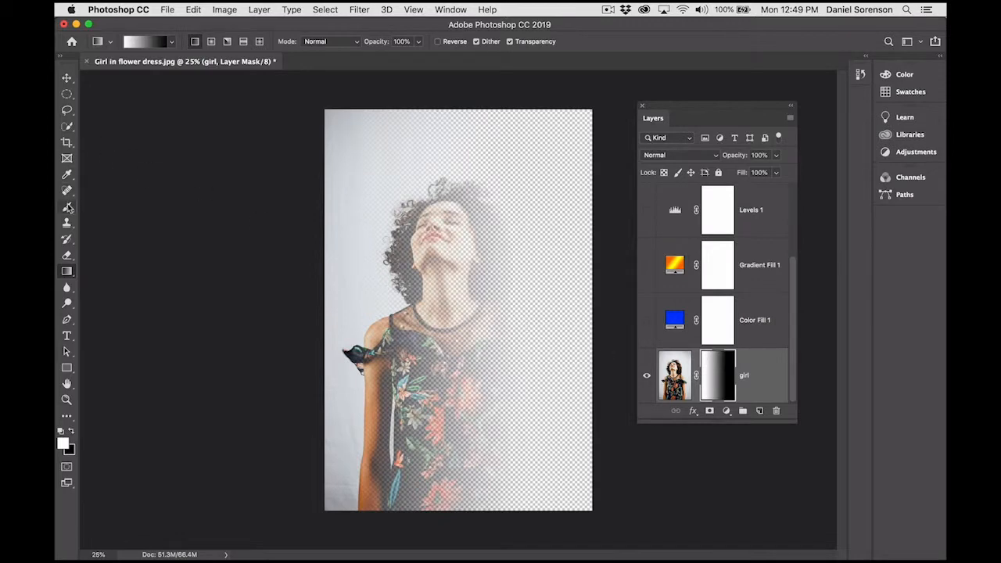
# Paint the mask with a soft 3560 px brush, using white to reveal the woman from head to dress and black to hide her
pyautogui.moveTo(68, 207); pyautogui.dragTo(111, 206)
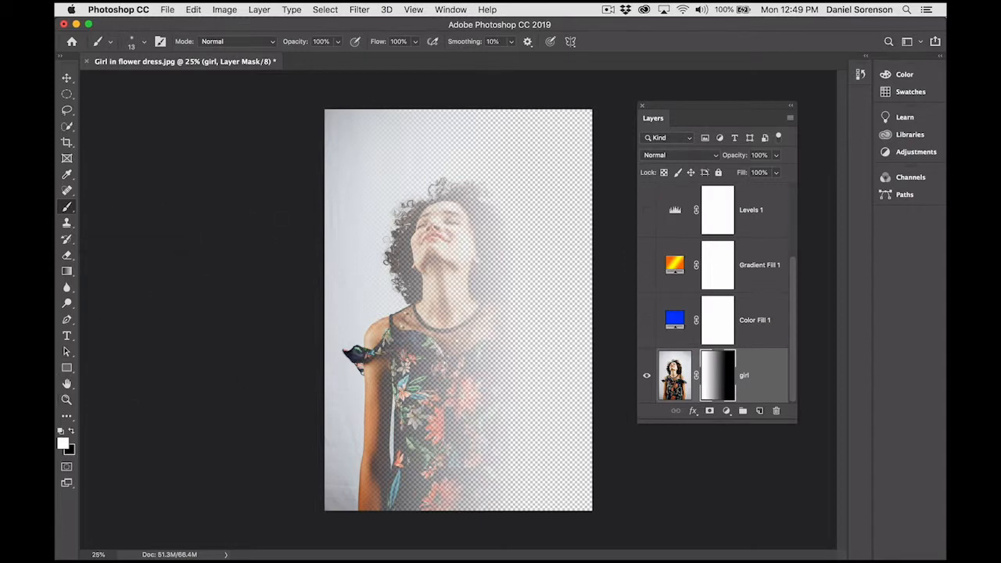
pyautogui.click(144, 41)
pyautogui.moveTo(126, 81); pyautogui.dragTo(169, 83)
pyautogui.click(130, 41)
pyautogui.click(448, 252)
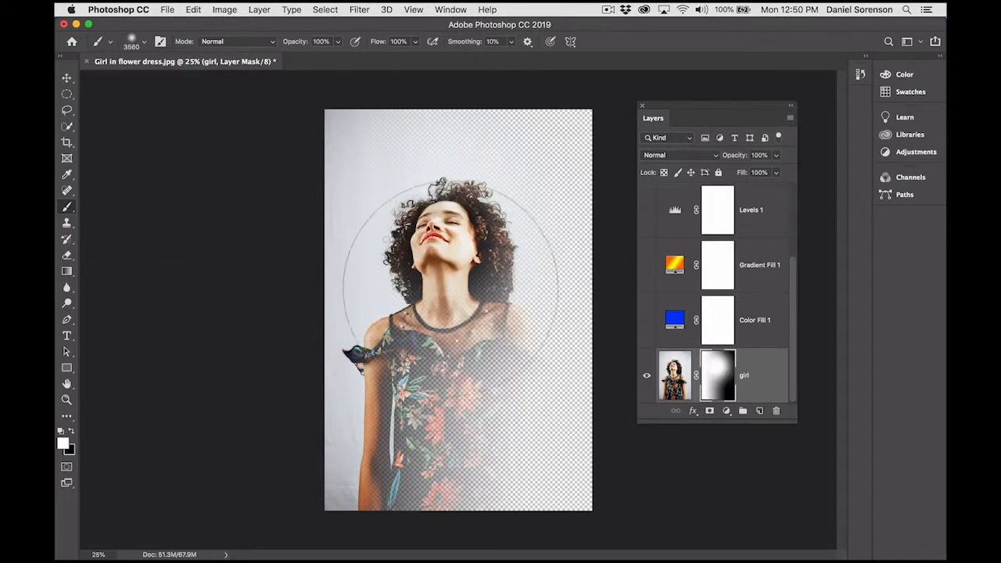
pyautogui.moveTo(448, 251); pyautogui.dragTo(448, 433)
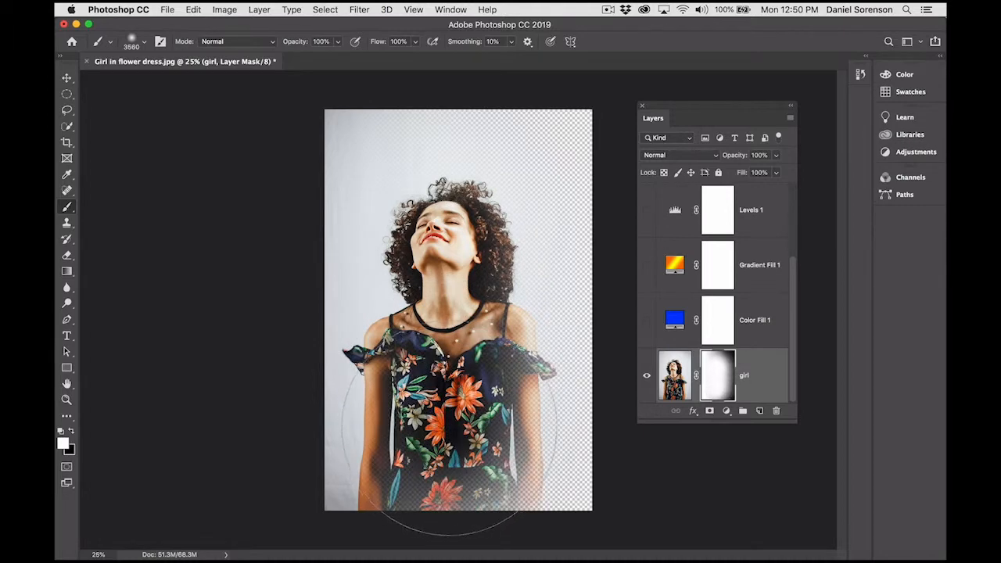
pyautogui.click(71, 431)
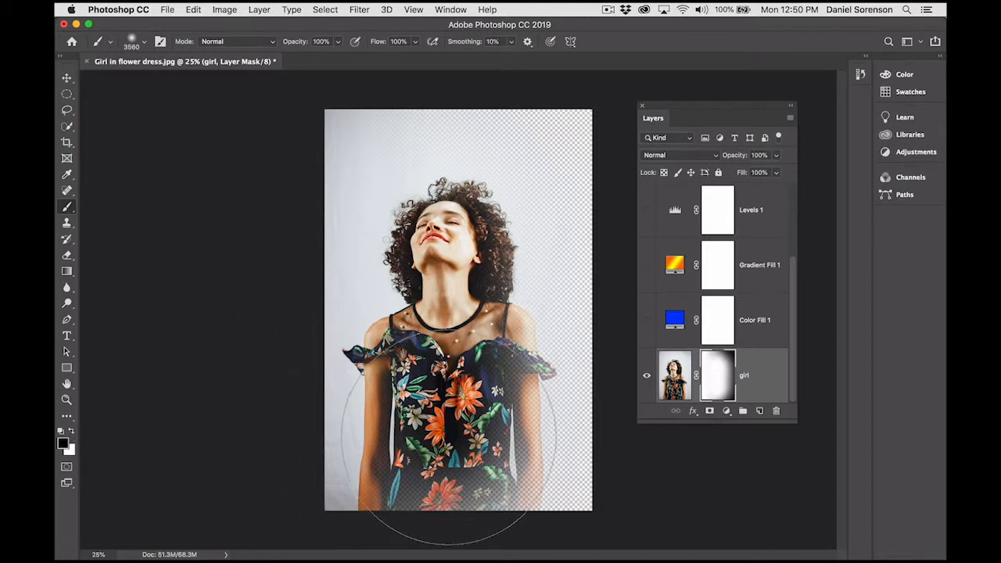
pyautogui.moveTo(447, 437)
pyautogui.mouseDown()
pyautogui.moveTo(448, 338)
pyautogui.moveTo(458, 352)
pyautogui.moveTo(454, 218)
pyautogui.mouseUp()
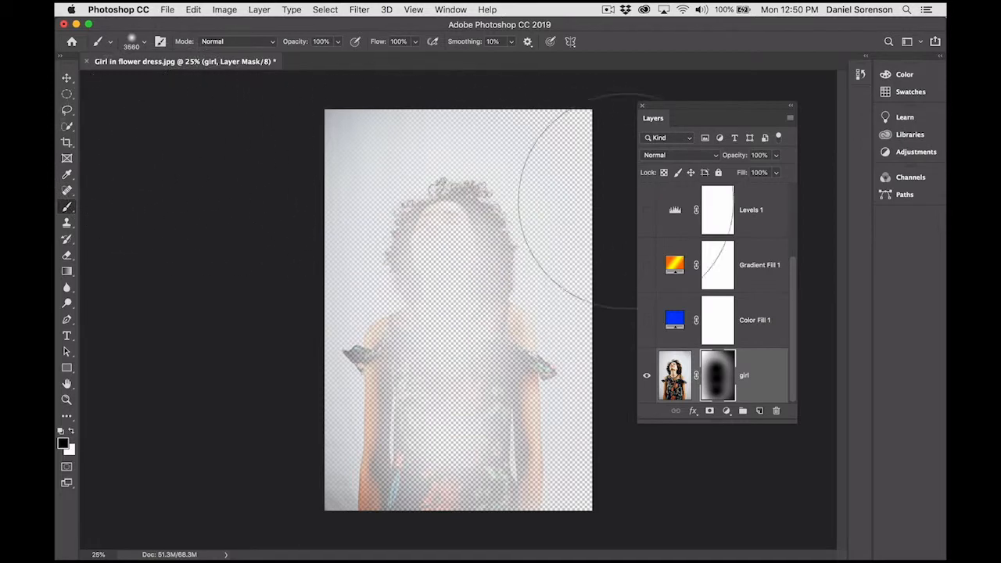
# Delete the girl layer's mask without applying it
pyautogui.moveTo(717, 361); pyautogui.dragTo(775, 411)
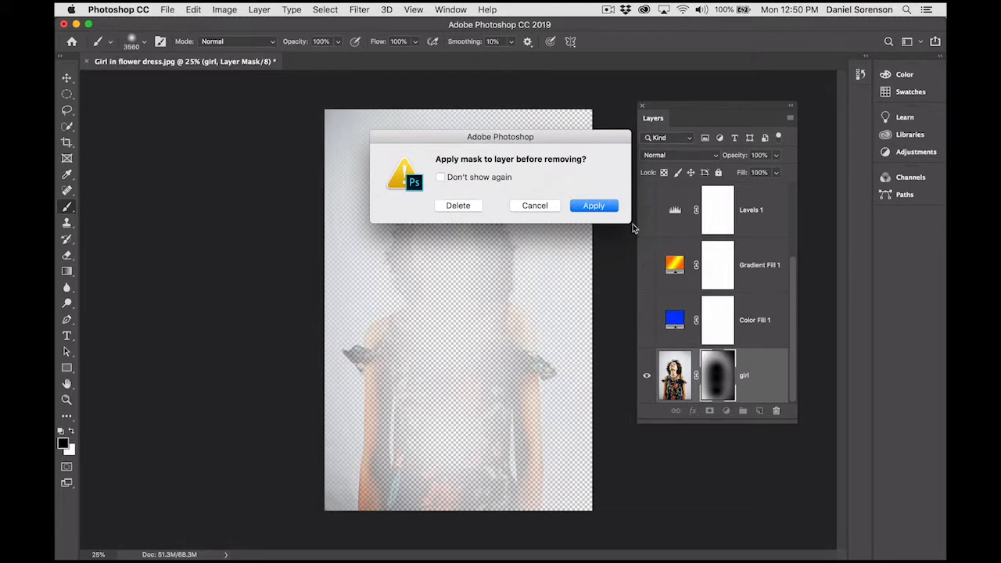
pyautogui.click(459, 205)
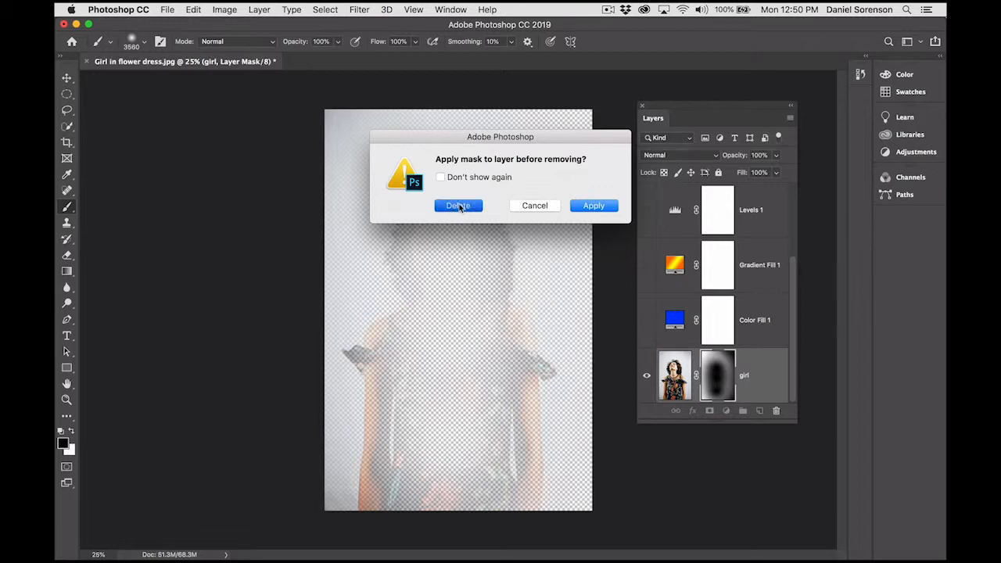
pyautogui.click(459, 206)
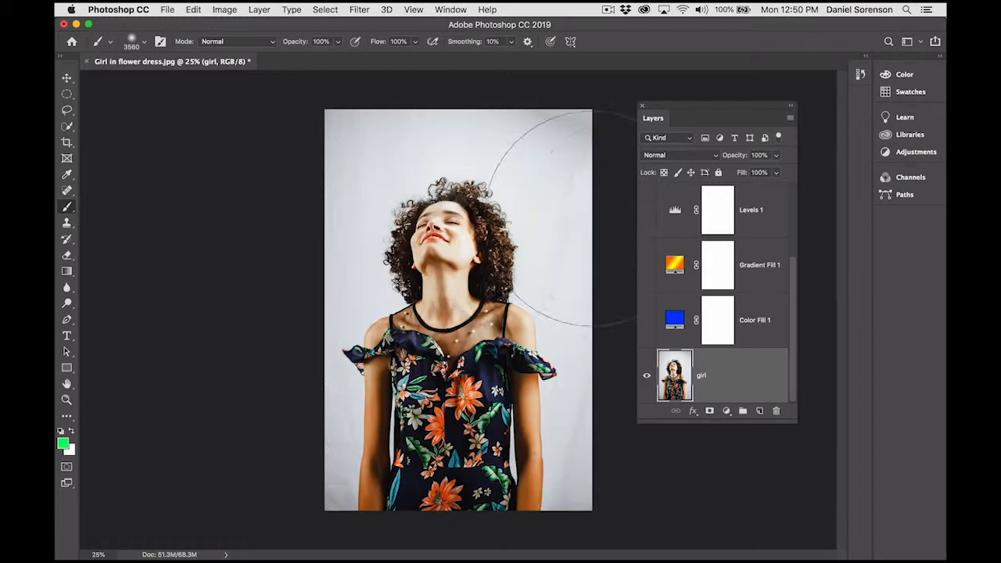
# Create a text layer with placeholder text on the backdrop above the woman's head and select the text
pyautogui.press('v')
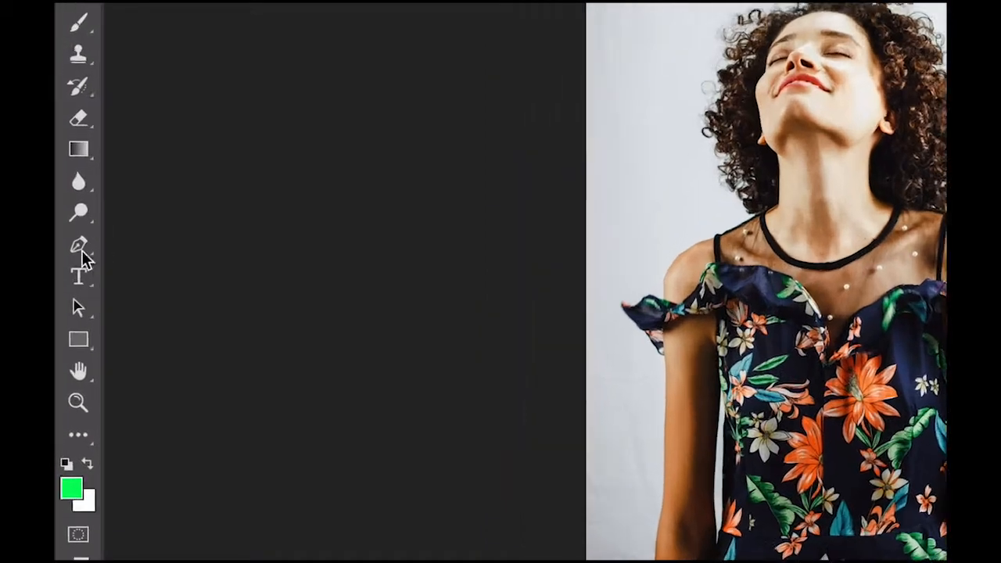
pyautogui.click(79, 273)
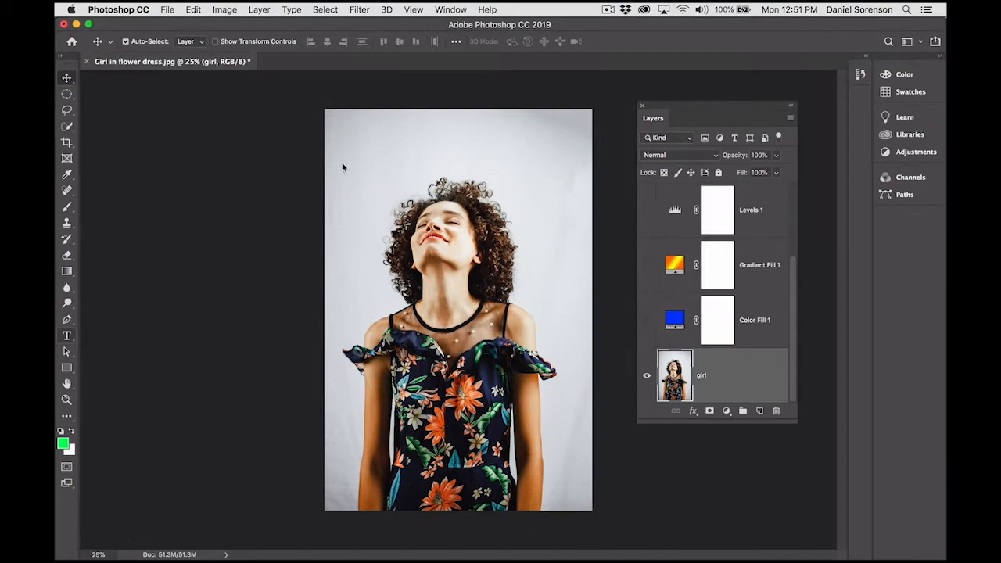
pyautogui.click(369, 150)
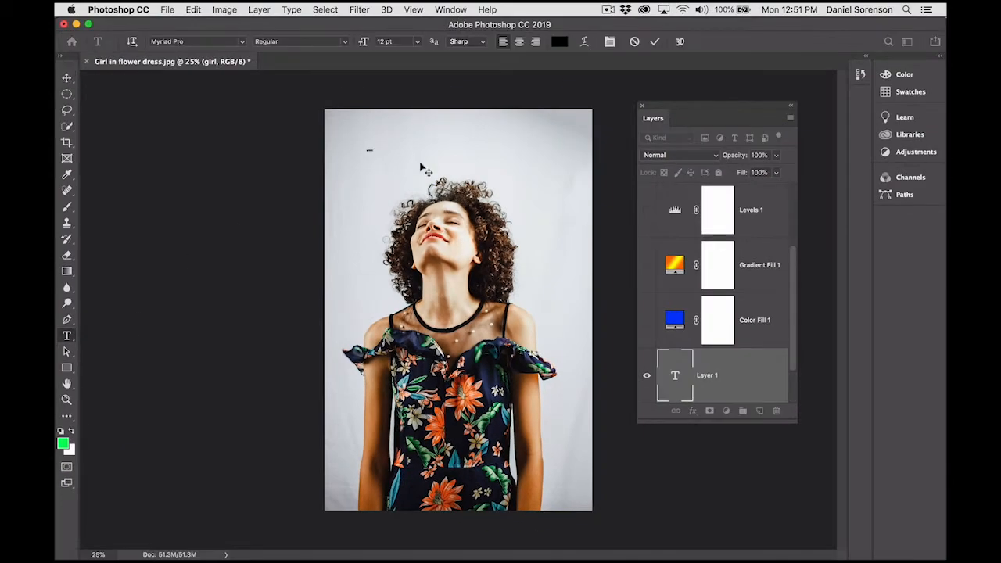
pyautogui.moveTo(371, 149); pyautogui.dragTo(367, 148)
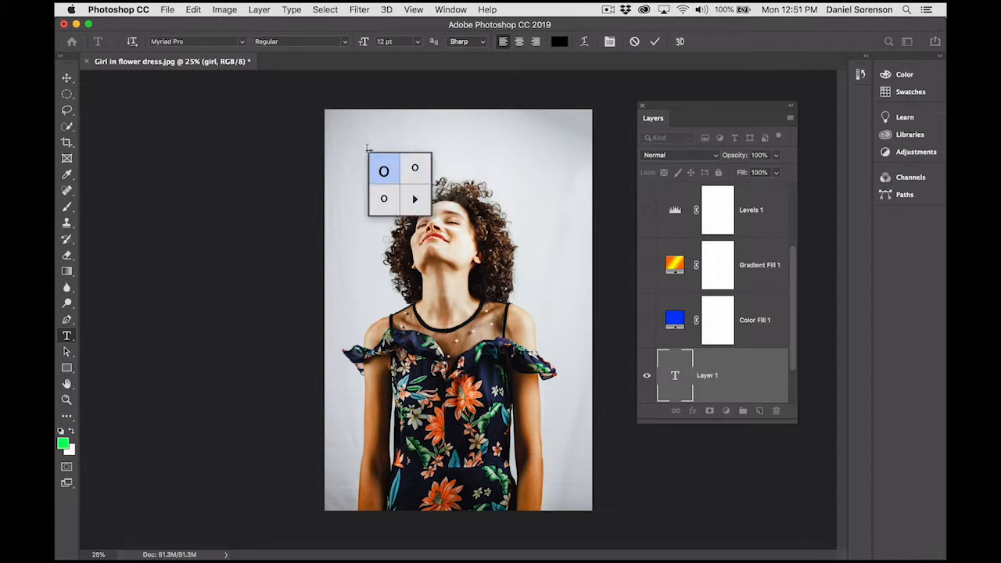
pyautogui.click(370, 148)
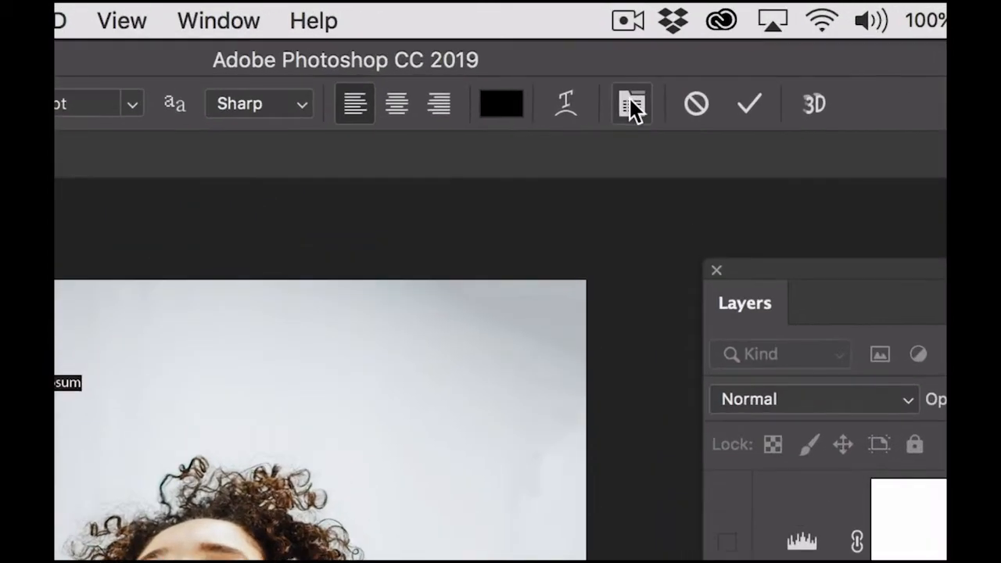
# Open the Character settings, enlarge the placeholder text to 362 pt, and move the settings off the photo
pyautogui.click(631, 104)
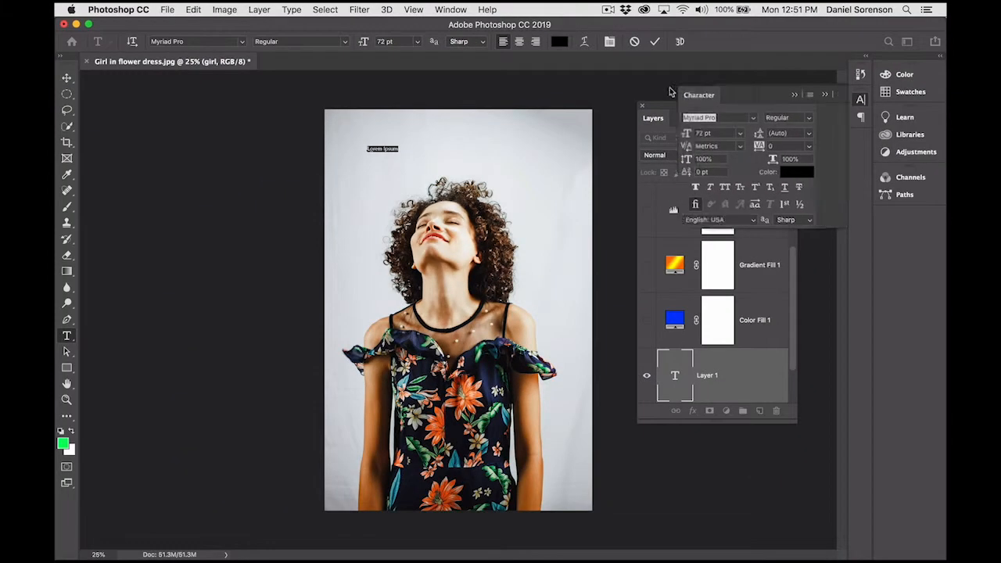
pyautogui.moveTo(698, 94); pyautogui.dragTo(582, 94)
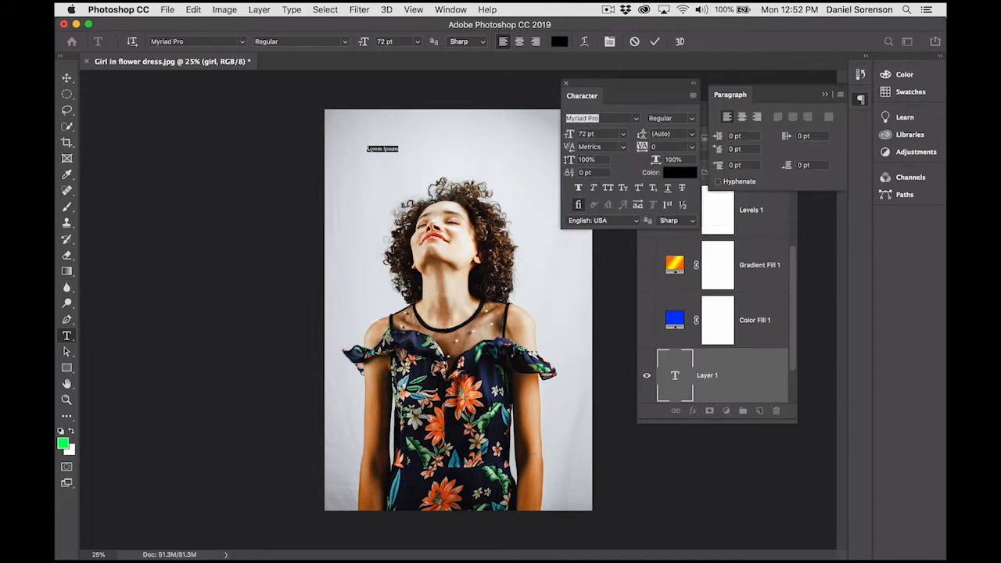
pyautogui.moveTo(570, 137); pyautogui.dragTo(703, 139)
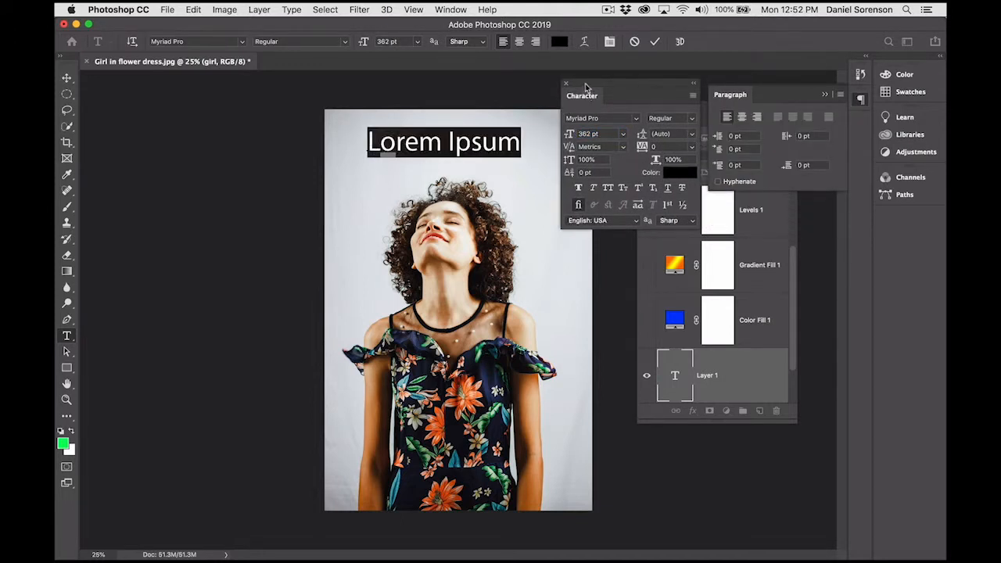
pyautogui.moveTo(587, 94); pyautogui.dragTo(669, 97)
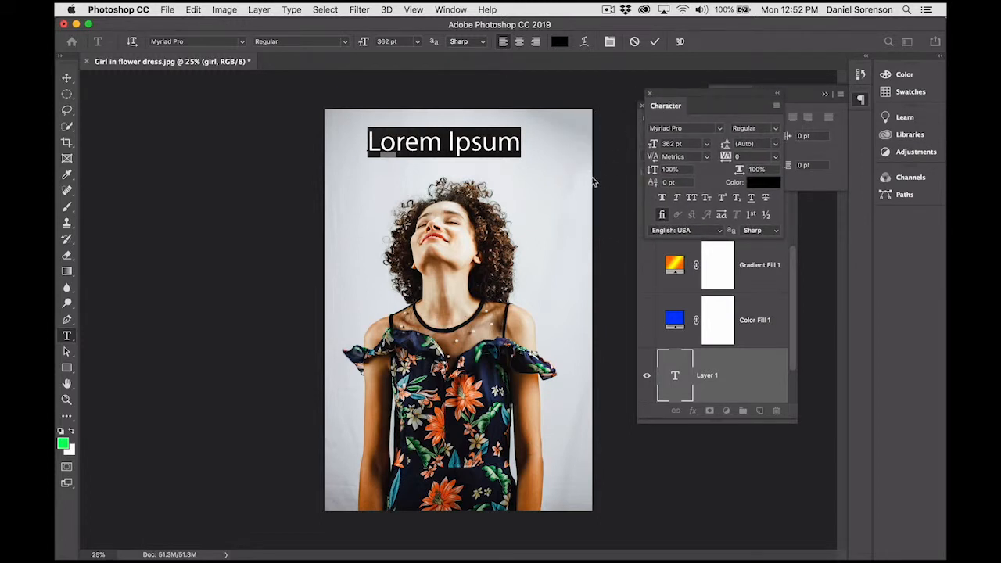
# Replace the placeholder text with "Summer Breeze"
pyautogui.write('Sumer')
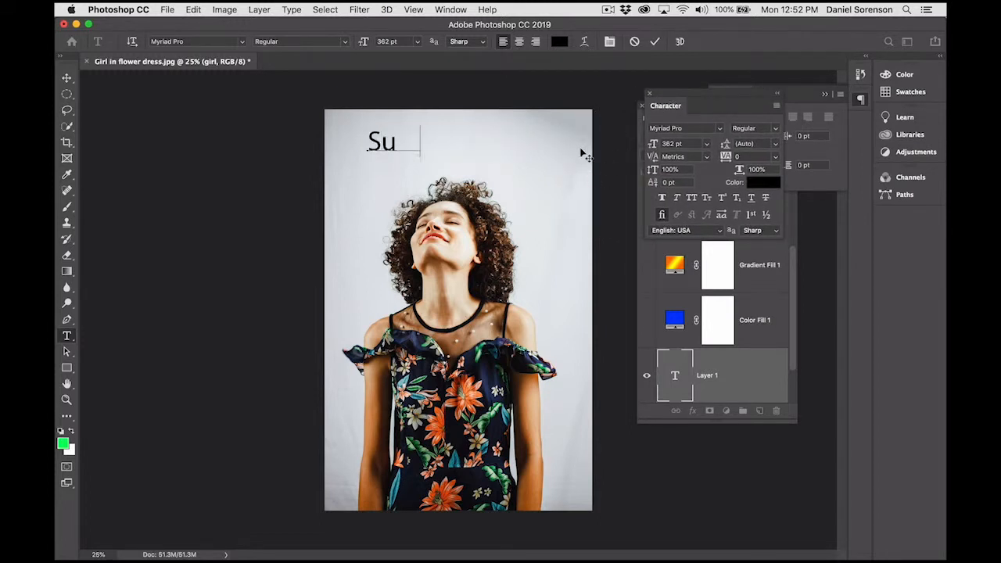
pyautogui.press('BackSpace')
pyautogui.press('BackSpace')
pyautogui.write('mer Breeze')
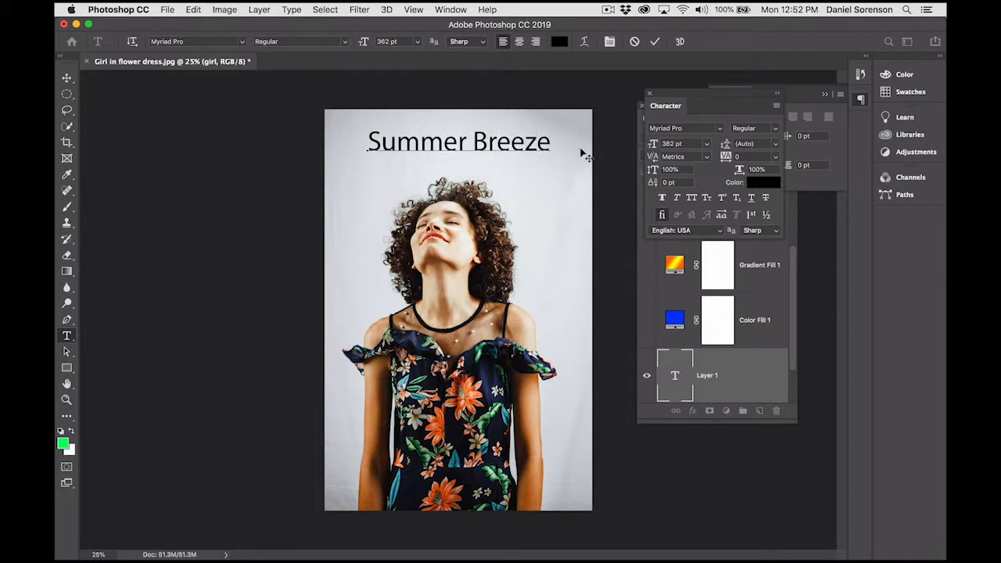
# Preview several fonts on the whole "Summer Breeze" text and set it in Birch Std at 588 pt
pyautogui.press('super+a')
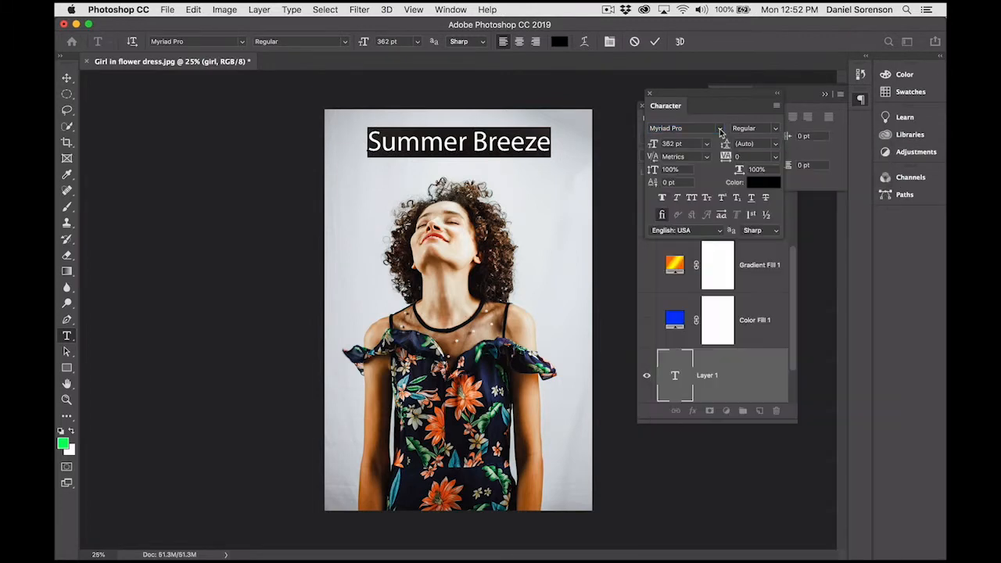
pyautogui.click(719, 131)
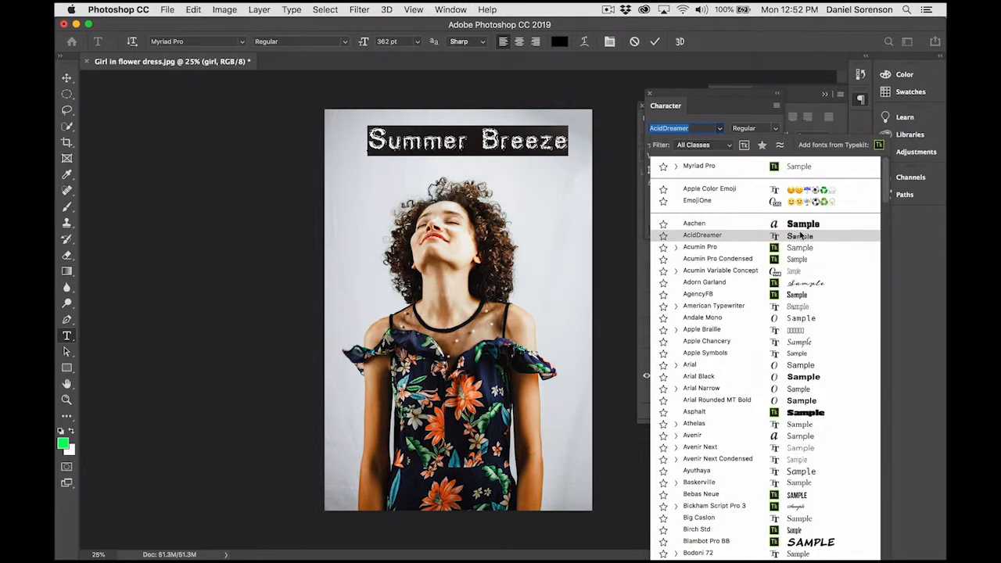
pyautogui.press('Down')
pyautogui.press('Down')
pyautogui.press('Down')
pyautogui.press('Down')
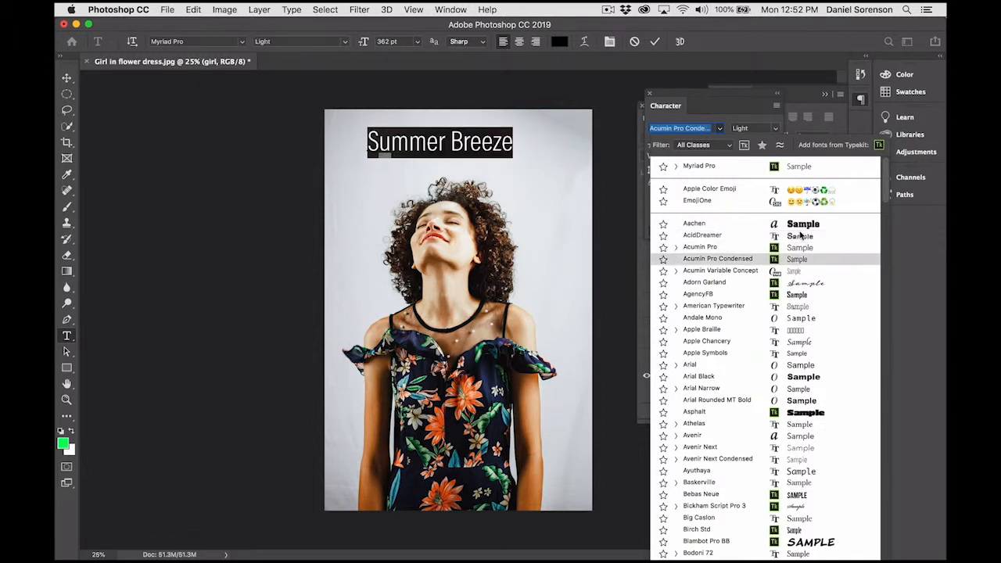
pyautogui.press('Down')
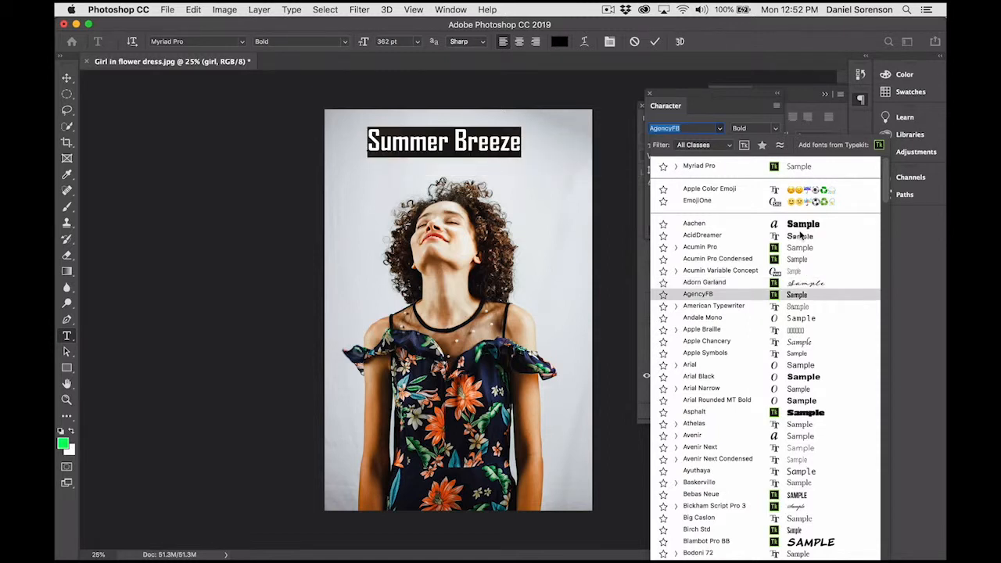
pyautogui.press('Down')
pyautogui.press('Down')
pyautogui.press('Down')
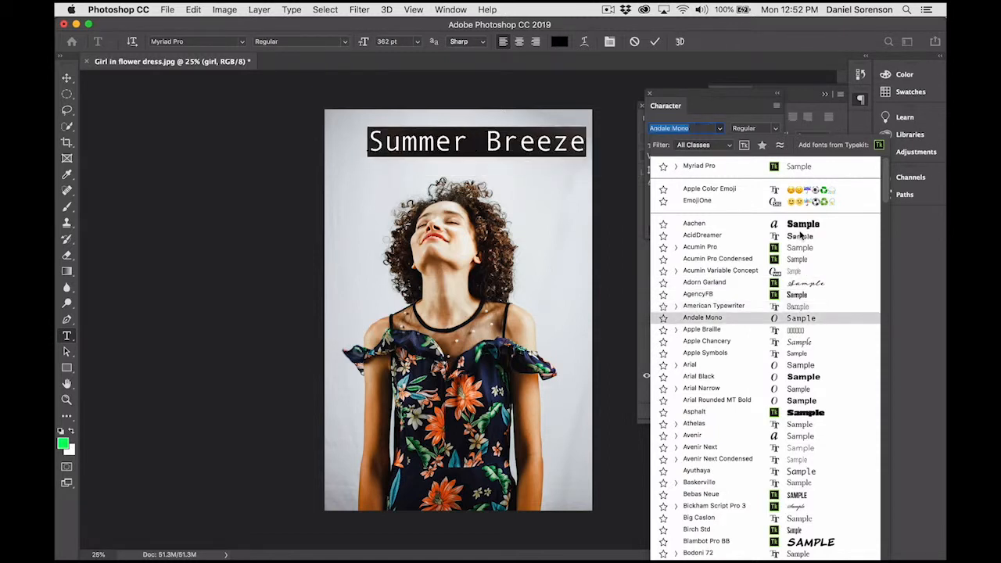
pyautogui.press('Down')
pyautogui.press('Down')
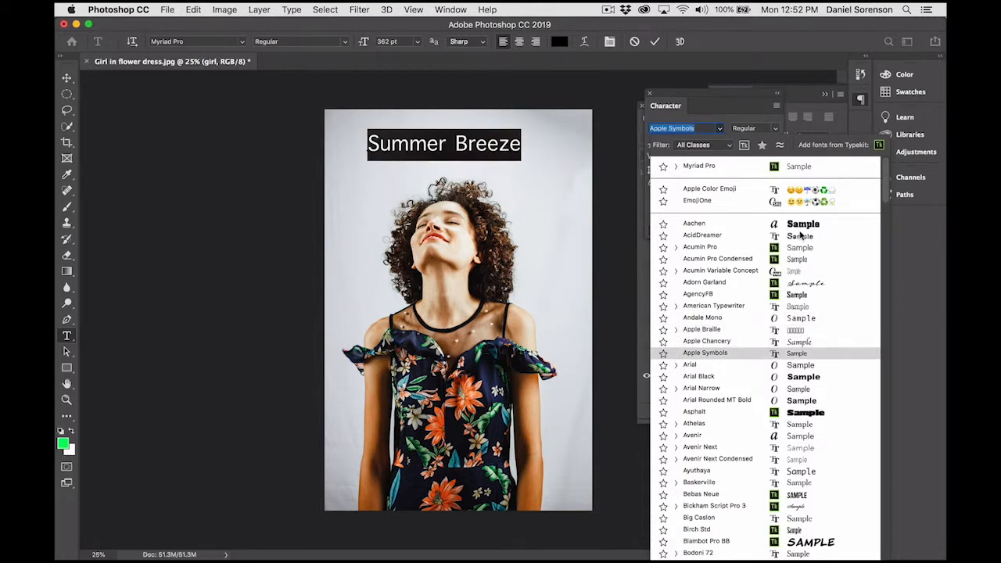
pyautogui.press('Down')
pyautogui.press('Down')
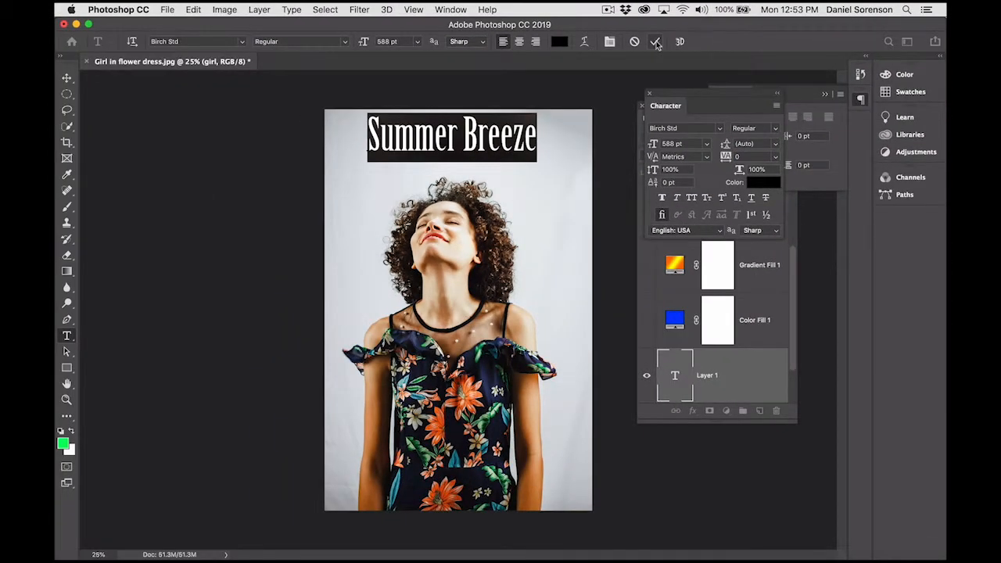
# Commit the text edit and move the title slightly lower, keeping it above the woman's head
pyautogui.click(655, 41)
pyautogui.press('v')
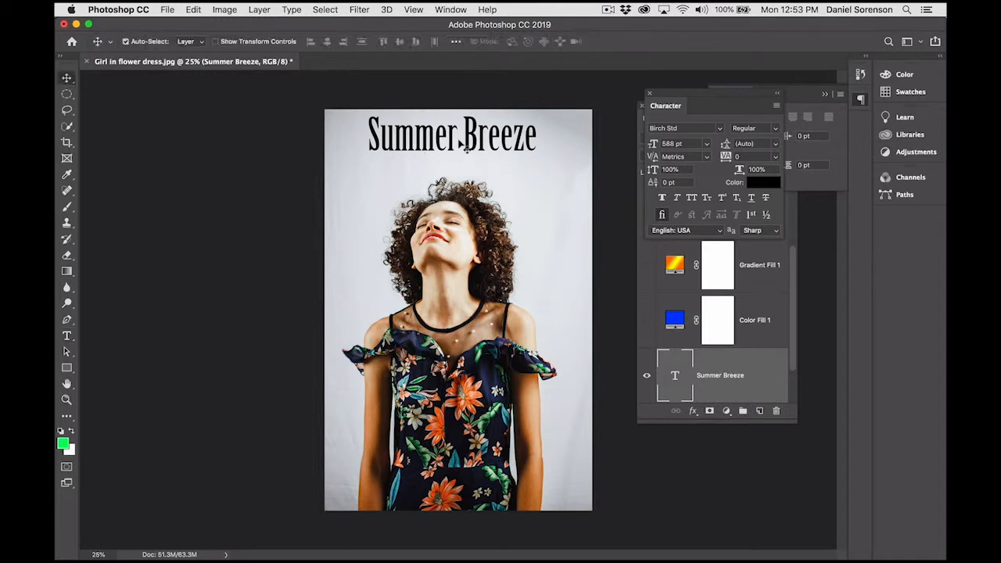
pyautogui.moveTo(475, 145); pyautogui.dragTo(473, 157)
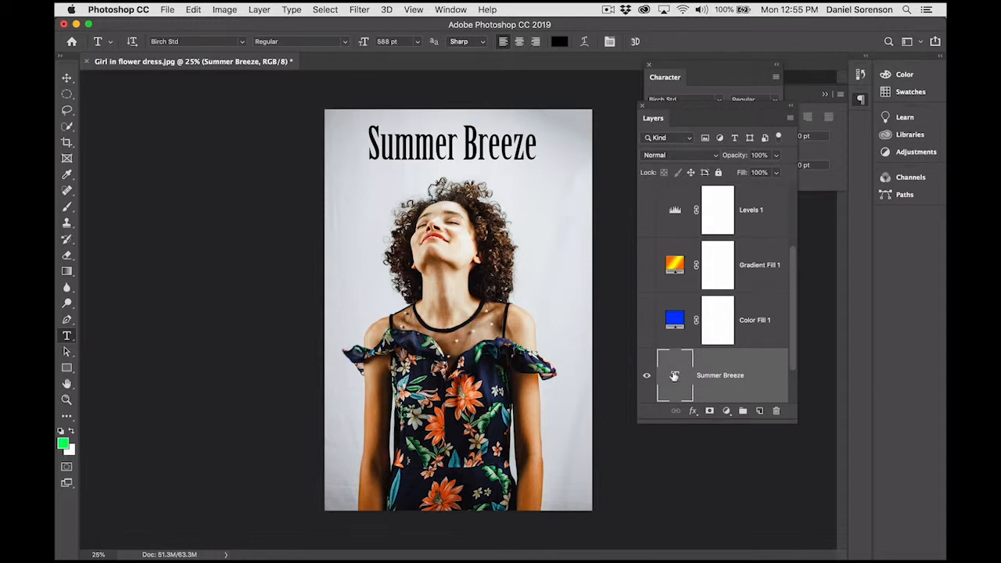
# Recolor the "Summer Breeze" text with a teal sampled from the dress, made more saturated
pyautogui.doubleClick(674, 376)
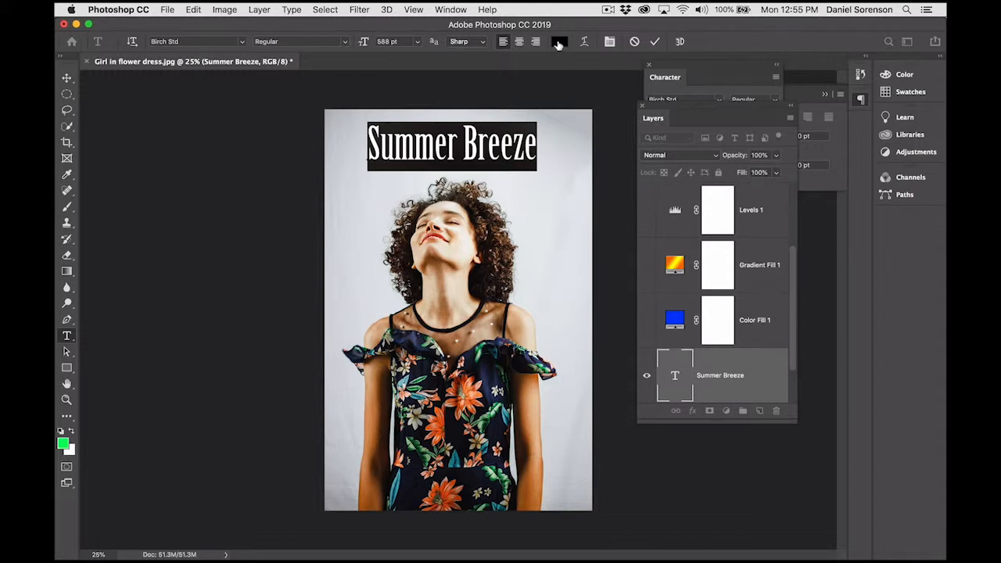
pyautogui.click(609, 42)
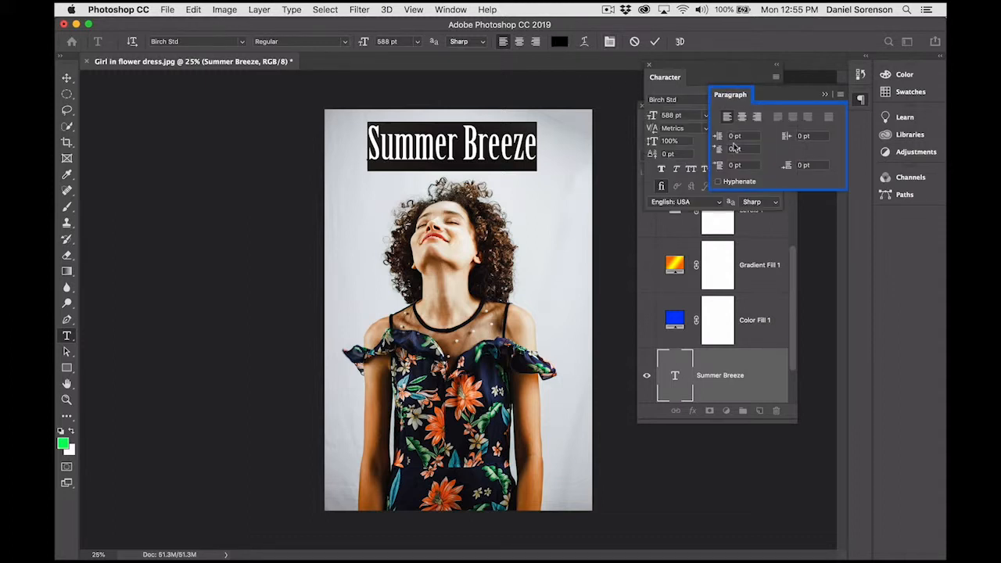
pyautogui.click(679, 91)
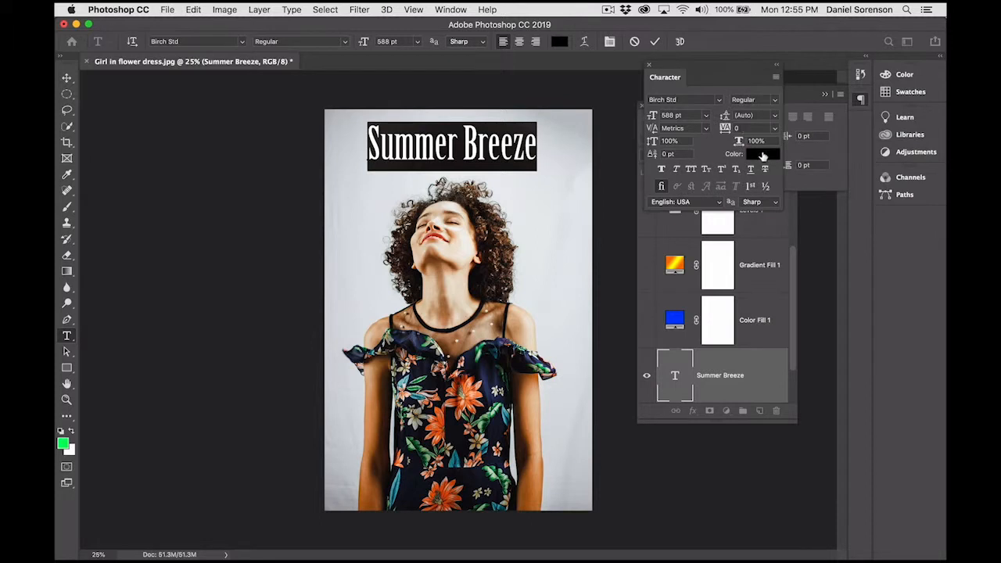
pyautogui.click(756, 155)
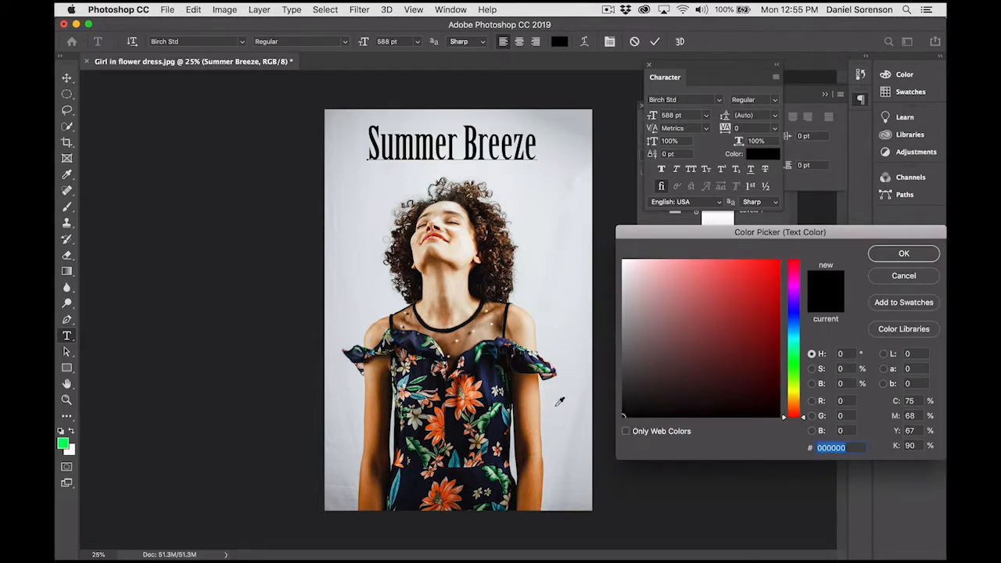
pyautogui.click(507, 413)
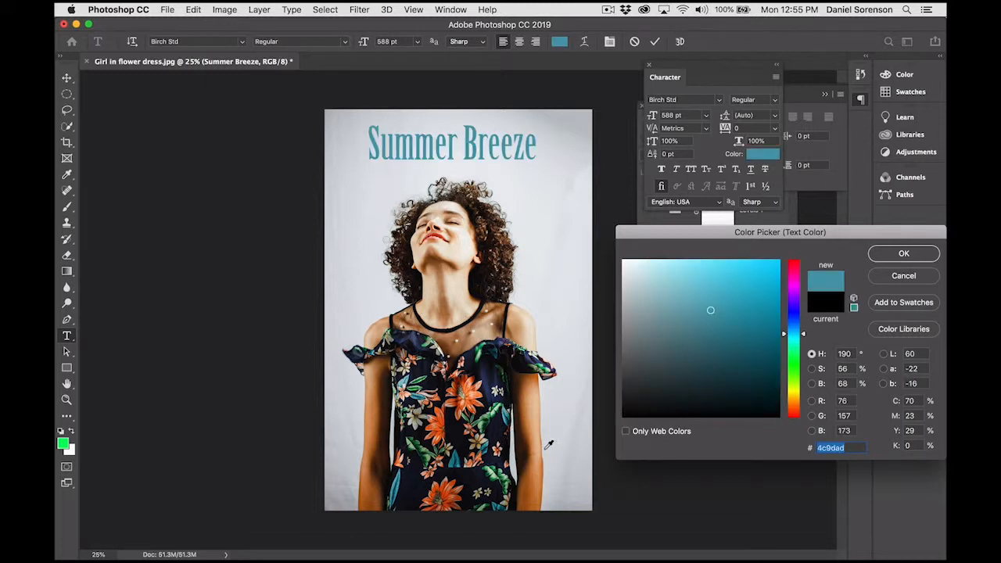
pyautogui.moveTo(711, 311)
pyautogui.mouseDown()
pyautogui.moveTo(744, 336)
pyautogui.moveTo(768, 316)
pyautogui.mouseUp()
pyautogui.press('Return')
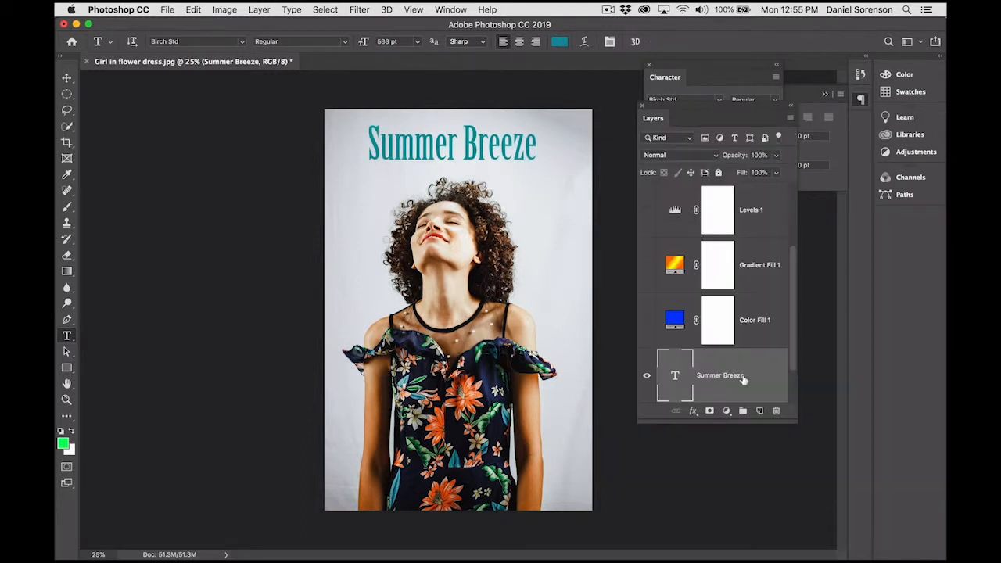
# Add a Bevel & Emboss effect to the text layer with 147% depth, 3 px size and 1 px soften
pyautogui.click(692, 411)
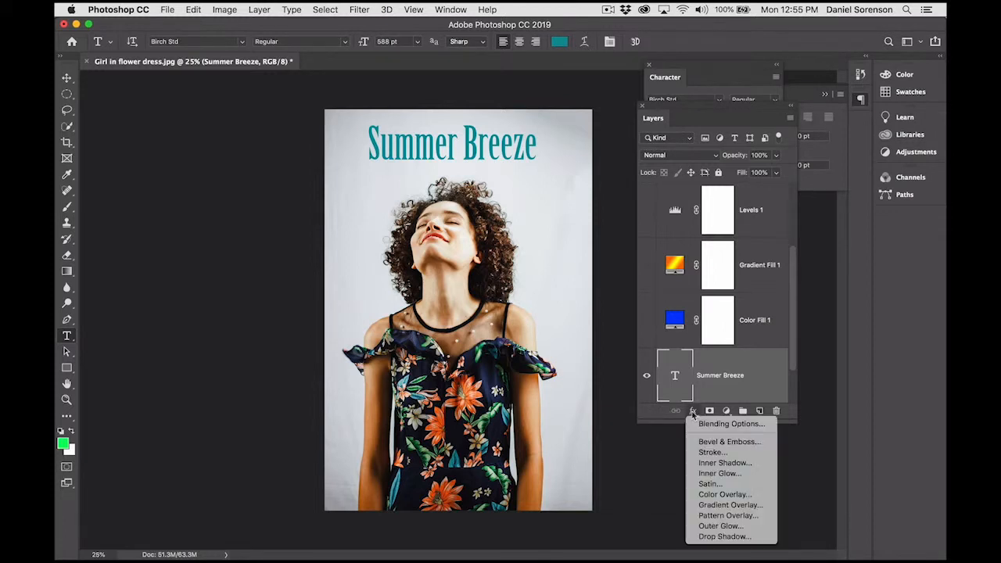
pyautogui.click(723, 441)
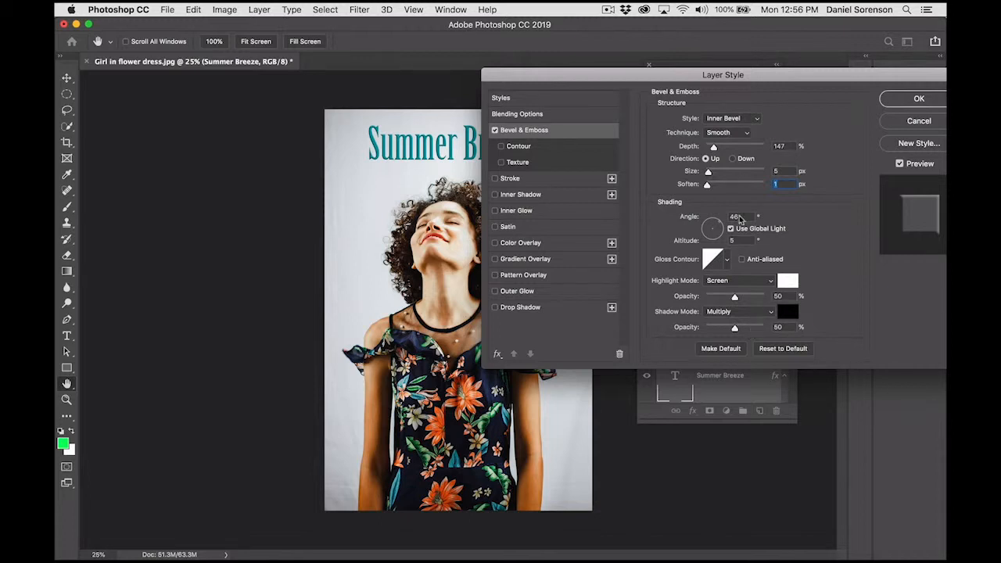
pyautogui.moveTo(709, 175); pyautogui.dragTo(709, 175)
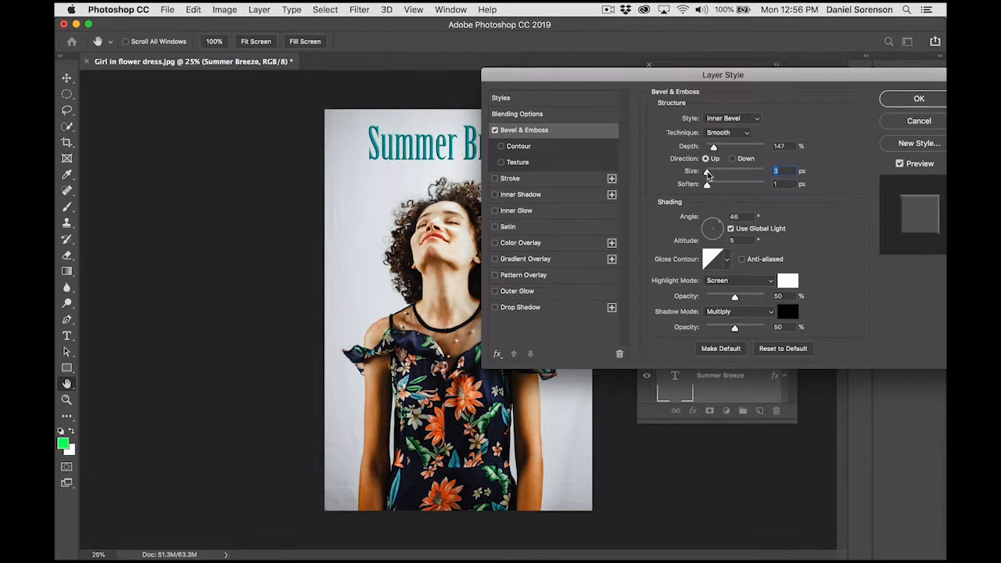
# Set the bevel style to Emboss with the Smooth technique and its light to a 78° angle and 16° altitude
pyautogui.click(733, 118)
pyautogui.click(733, 107)
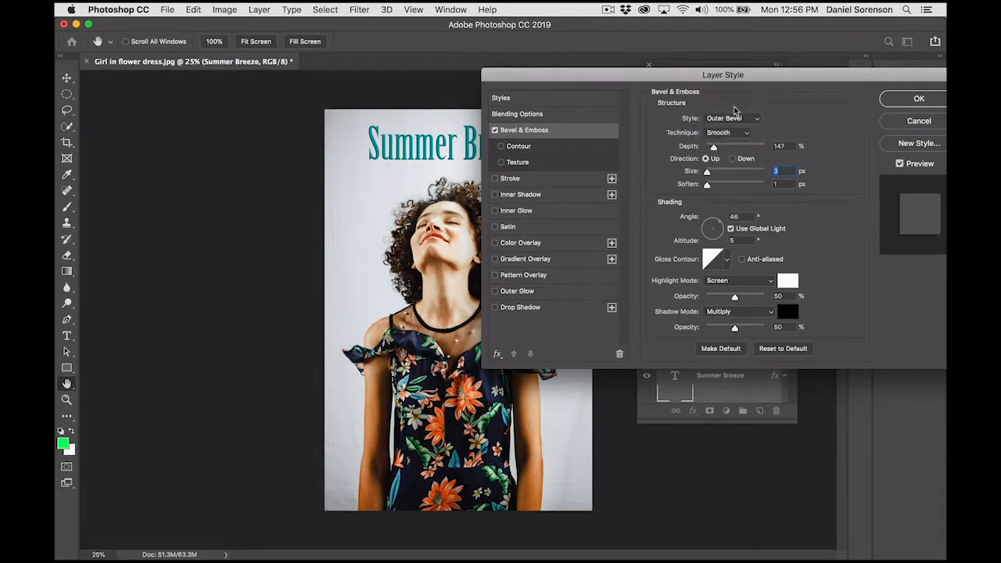
pyautogui.click(734, 119)
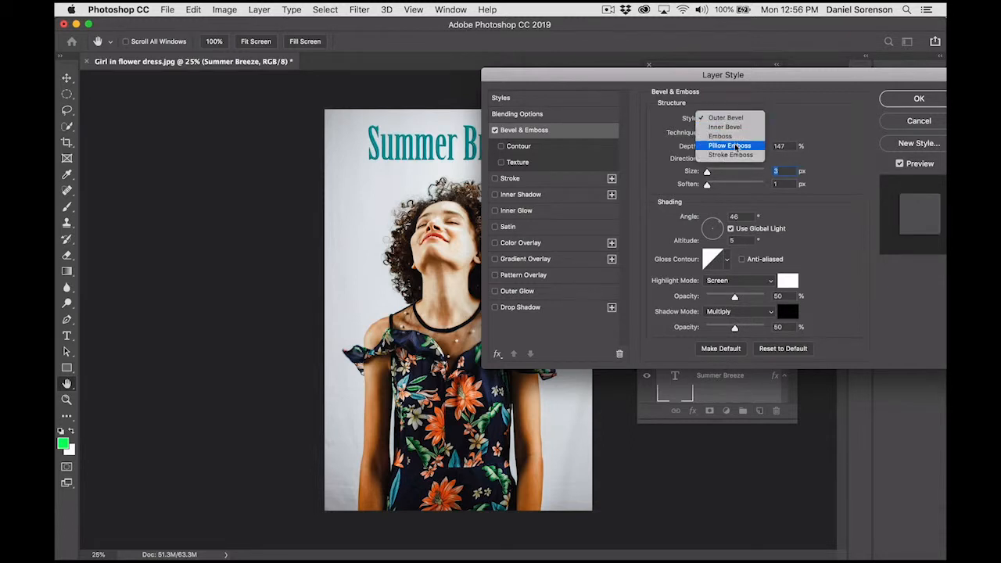
pyautogui.click(741, 141)
pyautogui.click(732, 133)
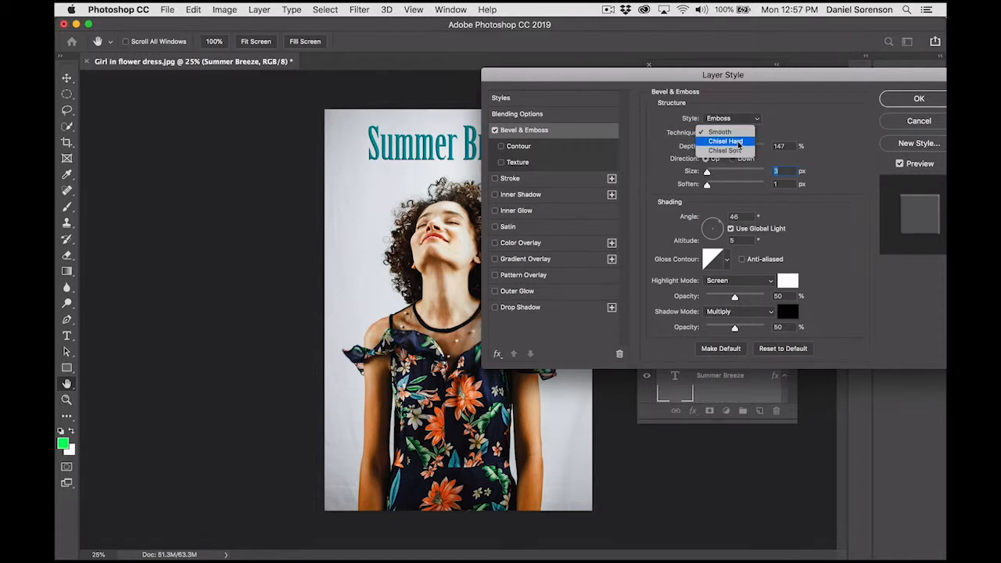
pyautogui.click(786, 133)
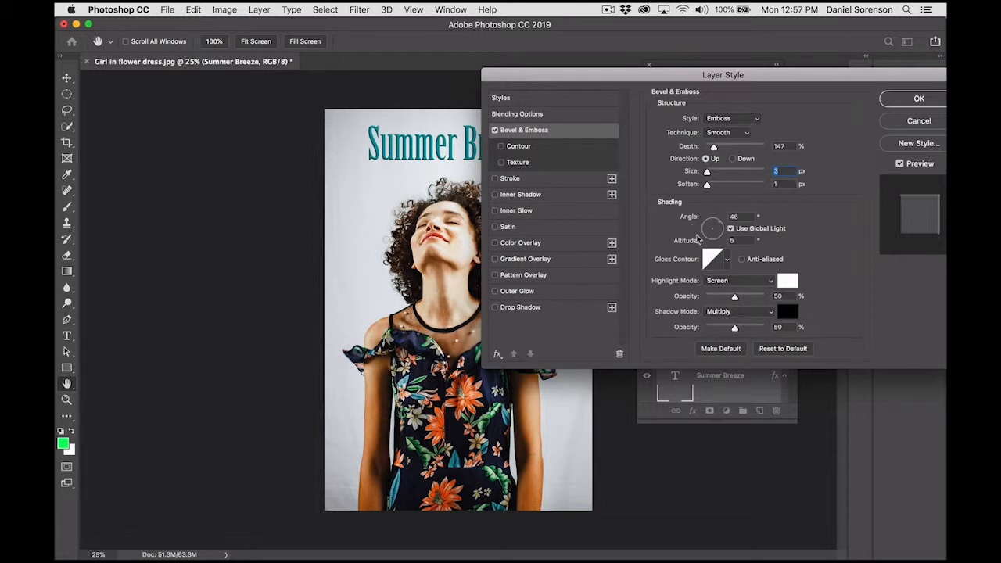
pyautogui.moveTo(720, 226); pyautogui.dragTo(709, 228)
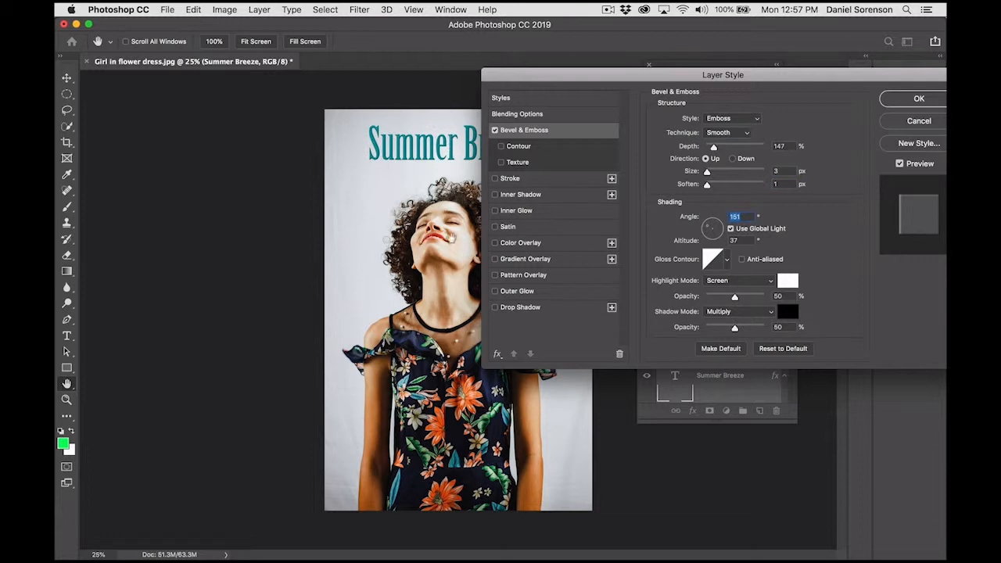
pyautogui.moveTo(706, 228); pyautogui.dragTo(713, 222)
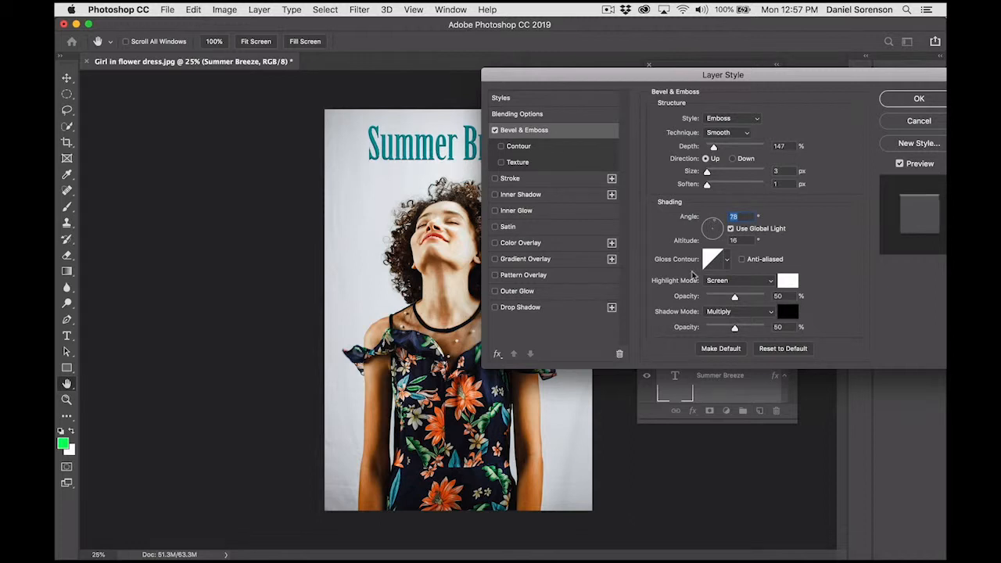
# Add a drop shadow to the text at 107°, with 30 px distance, 21% opacity, 9% spread and 49 px size
pyautogui.click(493, 309)
pyautogui.click(529, 313)
pyautogui.moveTo(657, 80); pyautogui.dragTo(713, 62)
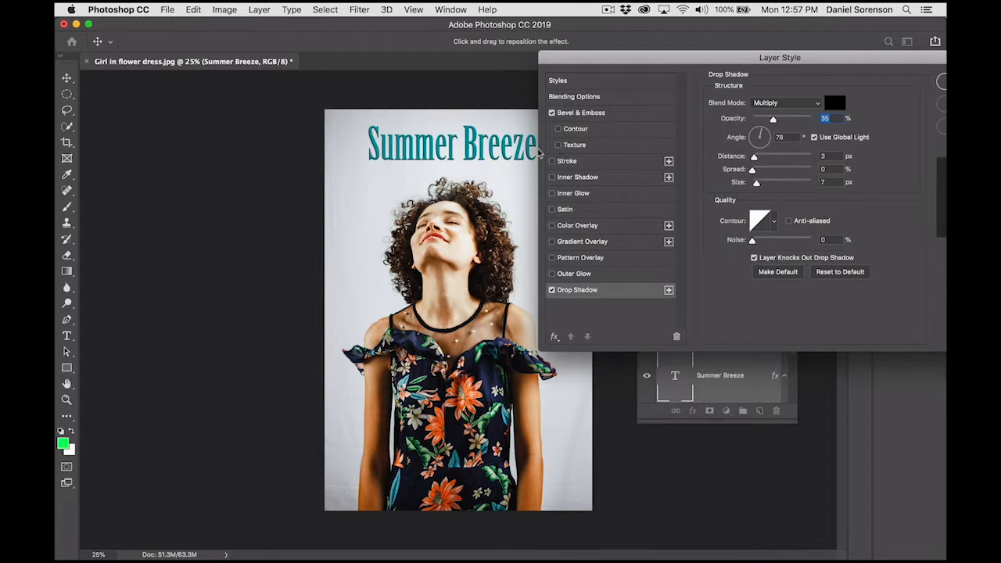
pyautogui.moveTo(498, 152); pyautogui.dragTo(499, 160)
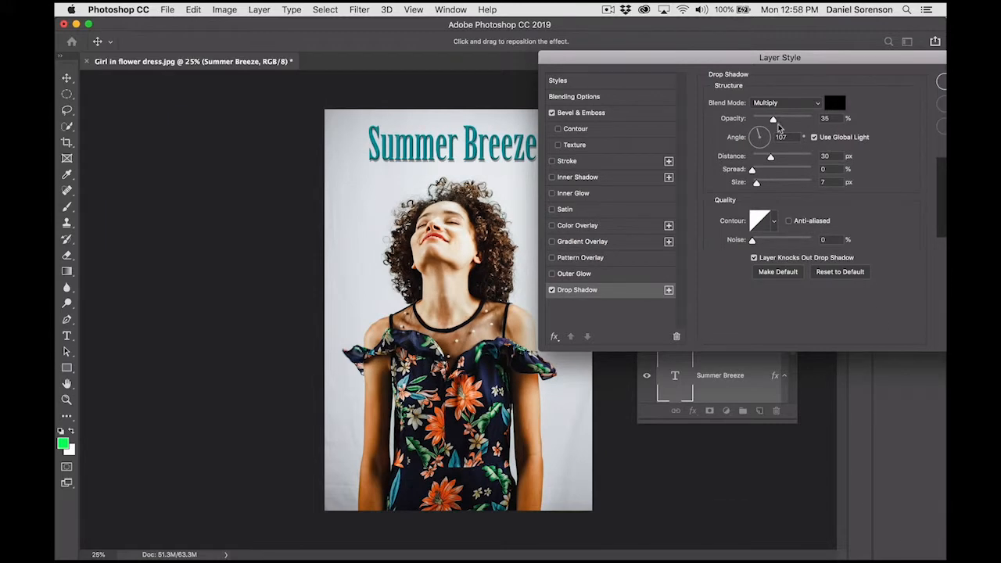
pyautogui.moveTo(774, 121); pyautogui.dragTo(765, 122)
pyautogui.moveTo(752, 170); pyautogui.dragTo(766, 186)
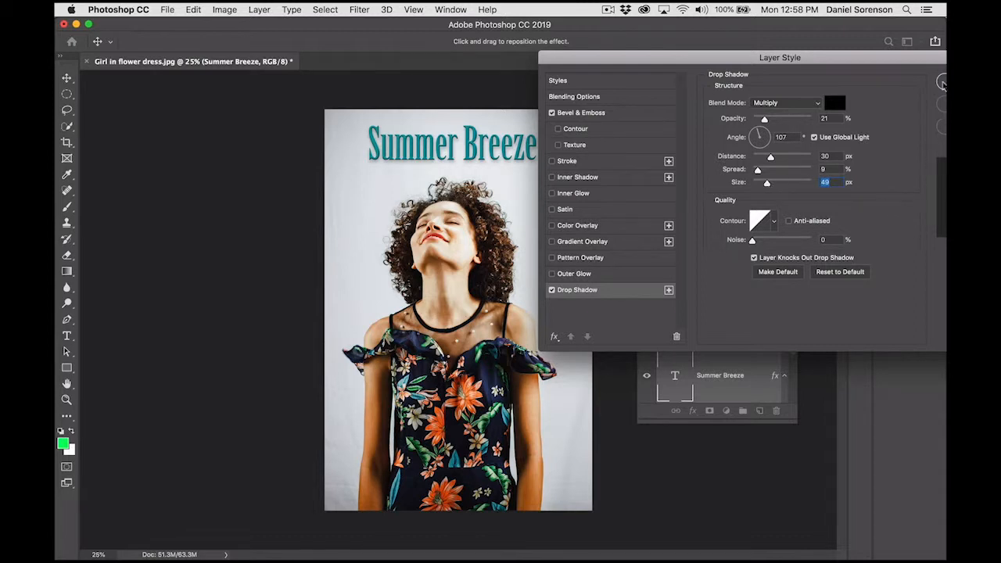
pyautogui.click(943, 82)
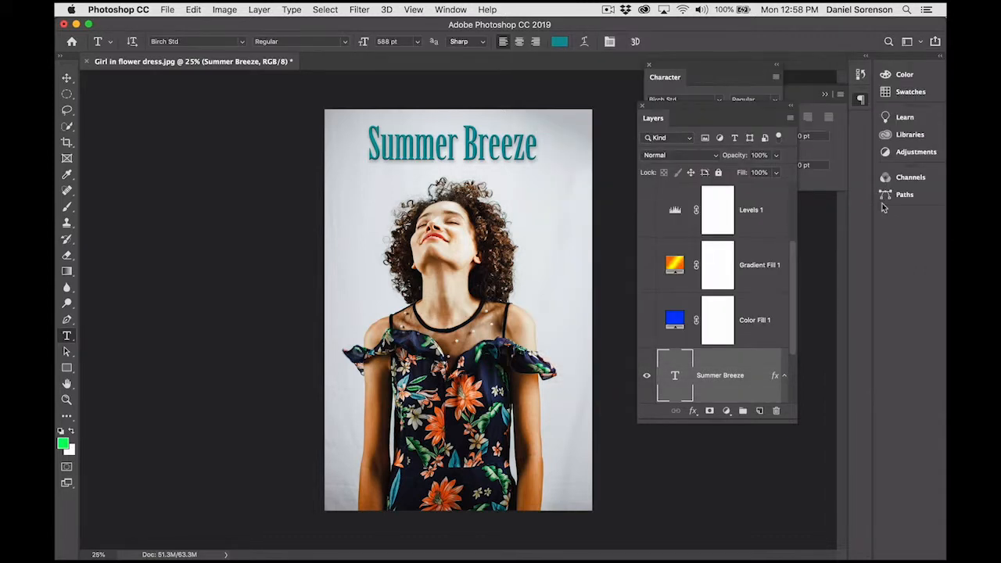
# Reduce the Summer Breeze layer's fill to 0% so only its effects show
pyautogui.click(777, 173)
pyautogui.moveTo(776, 190); pyautogui.dragTo(717, 190)
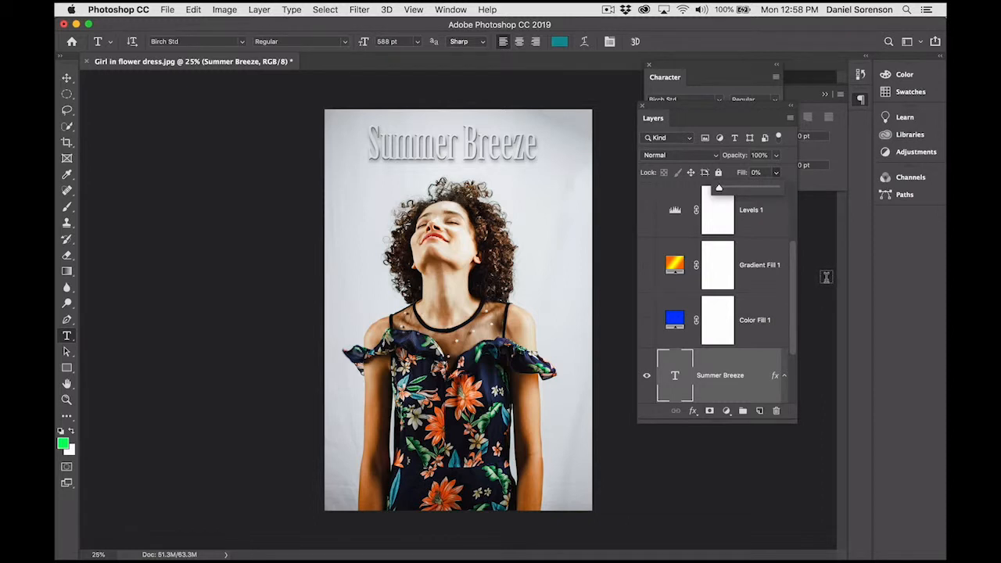
pyautogui.click(745, 367)
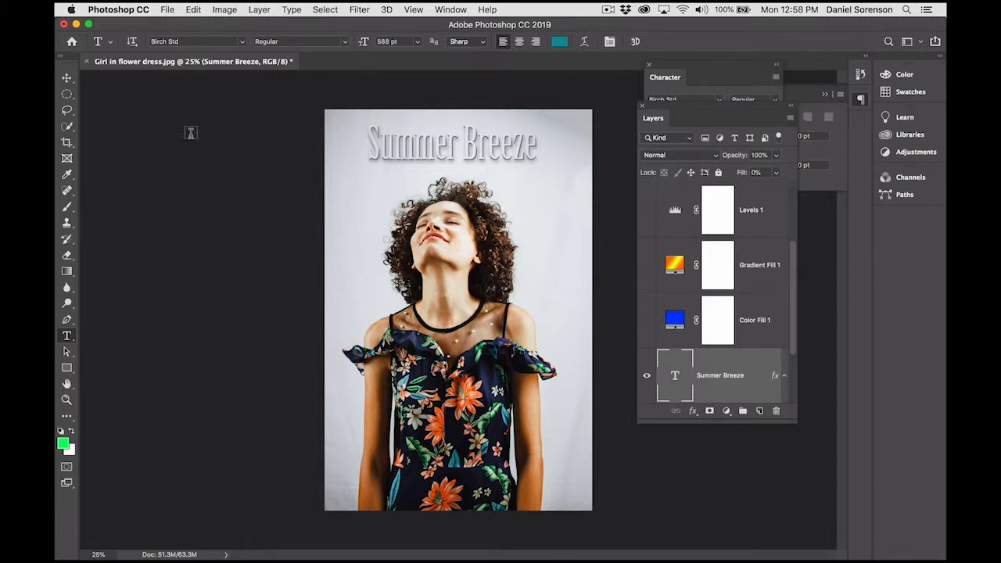
# Move the title around over the photo and place it slightly lower above the woman's head
pyautogui.click(67, 94)
pyautogui.click(67, 78)
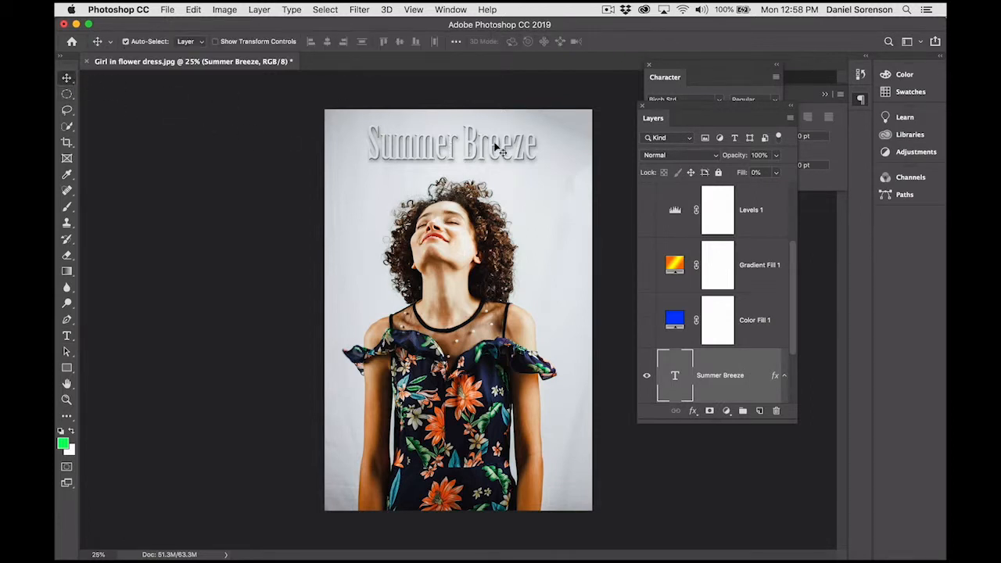
pyautogui.moveTo(496, 148); pyautogui.dragTo(496, 218)
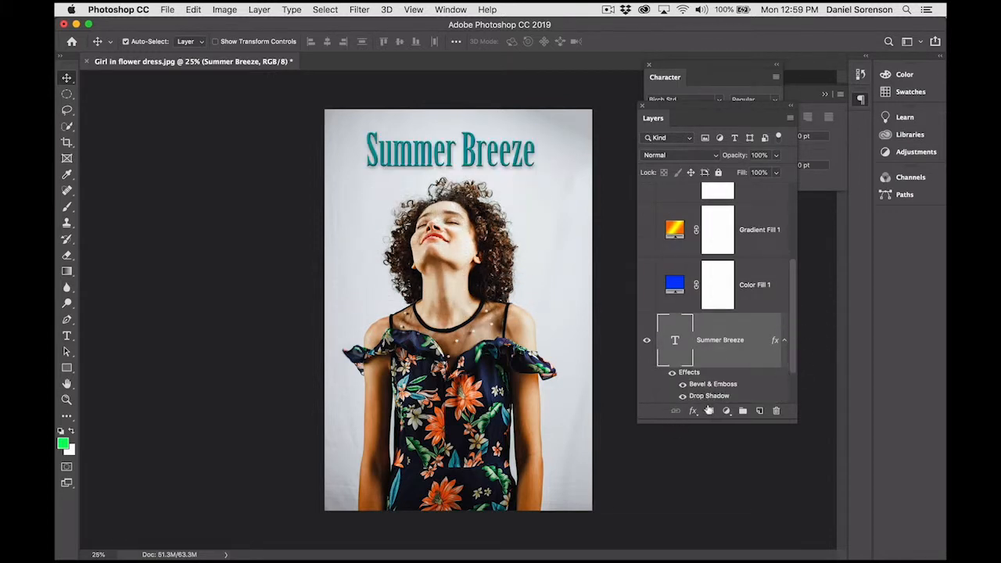
# Select the girl layer together with the Summer Breeze text layer
pyautogui.scroll(-2, 792, 359)
pyautogui.scroll(5, 797, 300)
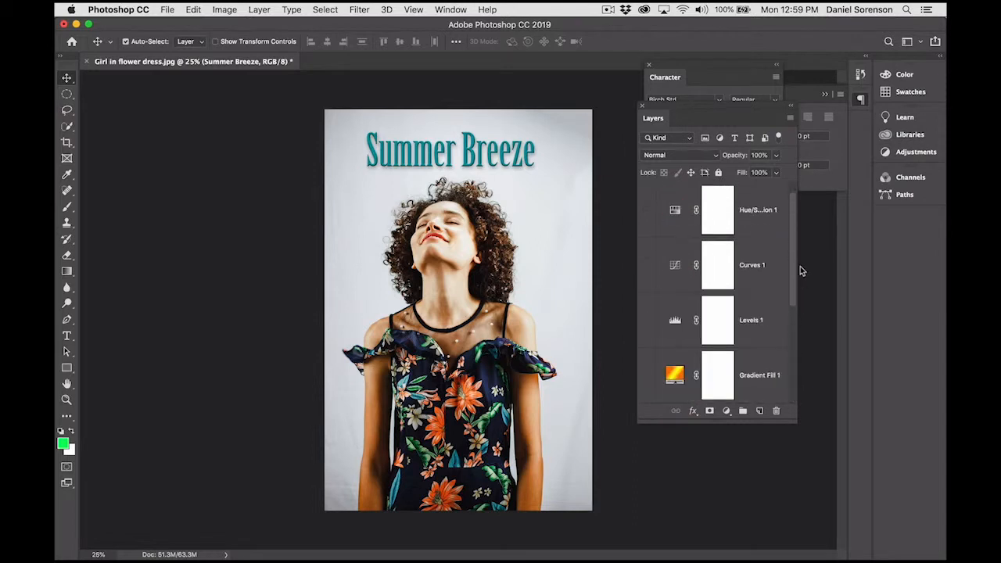
pyautogui.moveTo(794, 297); pyautogui.dragTo(787, 388)
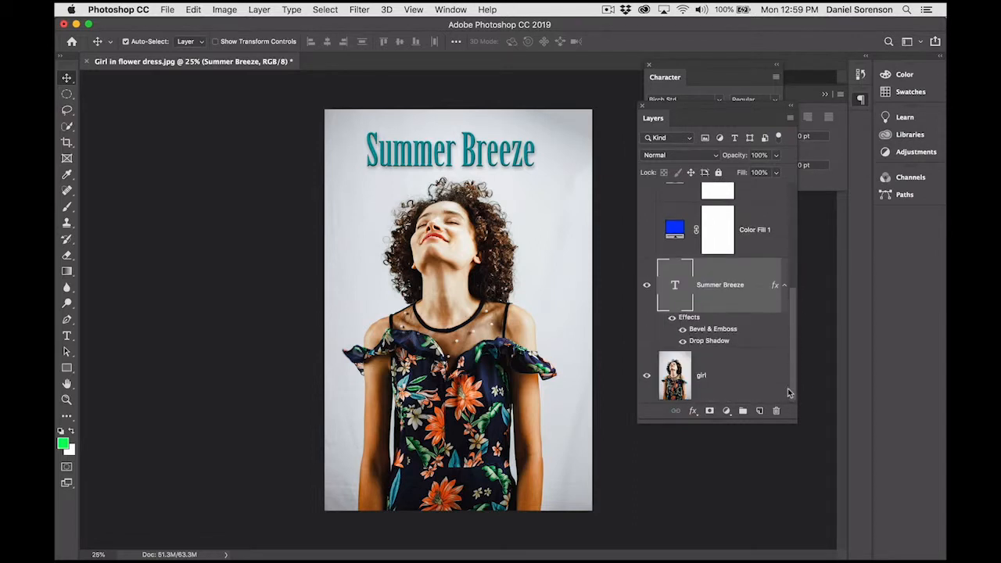
pyautogui.click(743, 382)
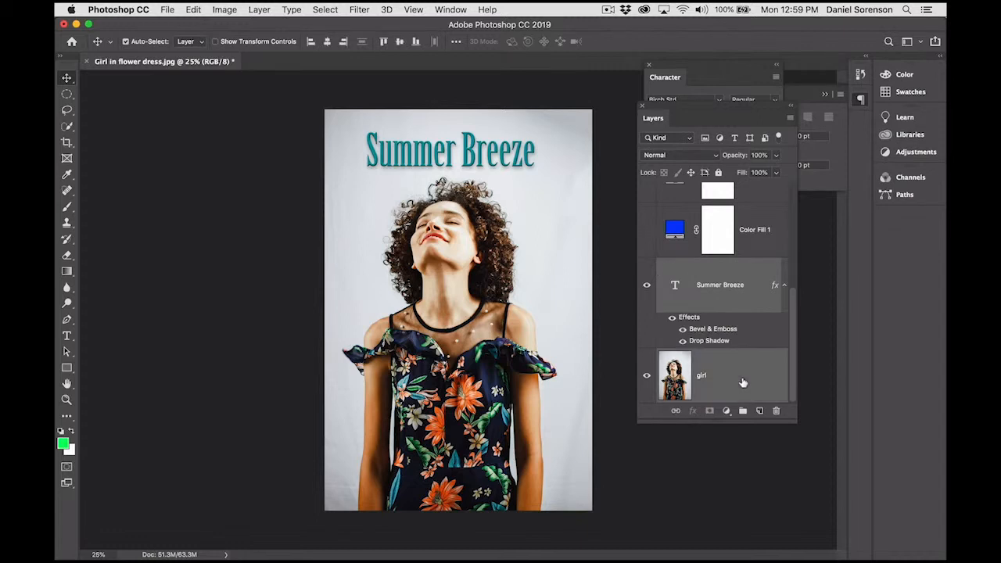
# Link the girl and Summer Breeze layers, move them down together by about 1 inch, and undo the move
pyautogui.click(675, 412)
pyautogui.moveTo(545, 404); pyautogui.dragTo(529, 382)
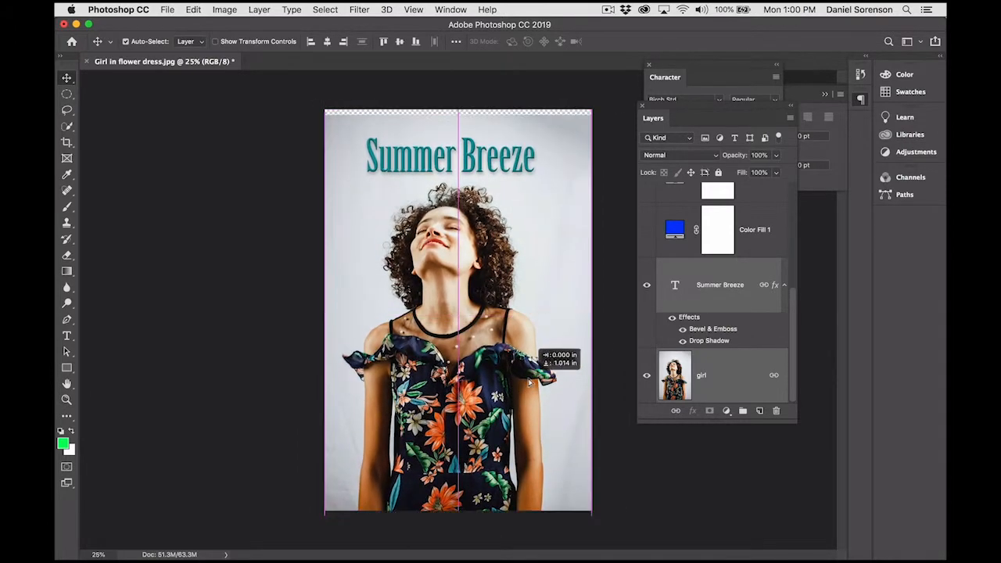
pyautogui.press('super+z')
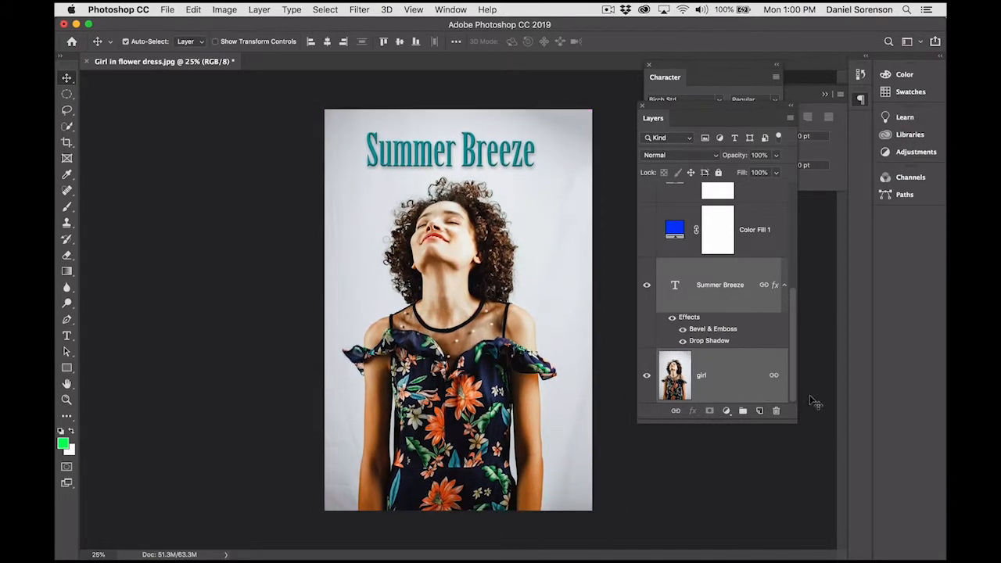
# Unlink the girl and Summer Breeze layers and select only the girl layer
pyautogui.click(674, 411)
pyautogui.click(718, 377)
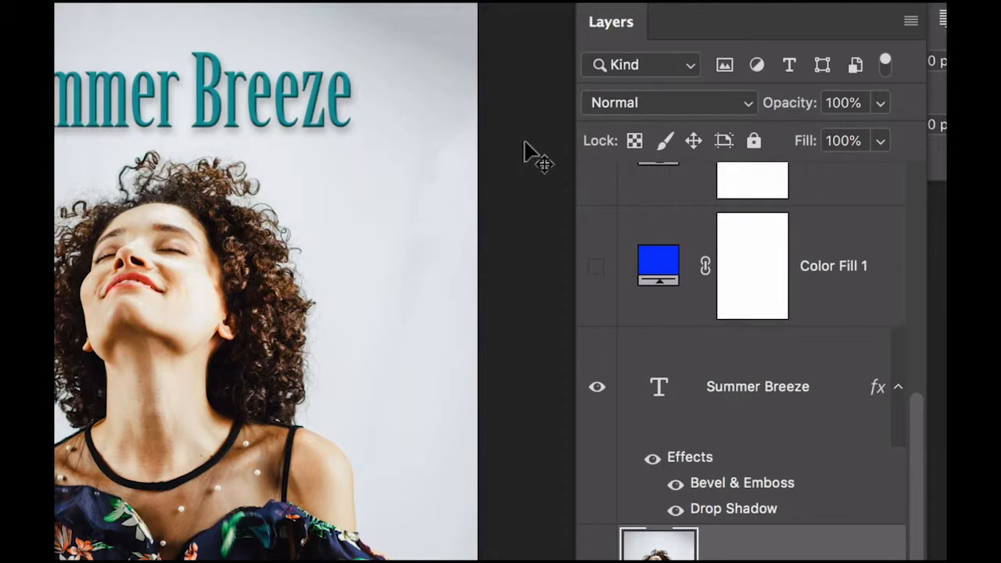
# Lock all properties of the girl layer and release the lock again
pyautogui.click(634, 142)
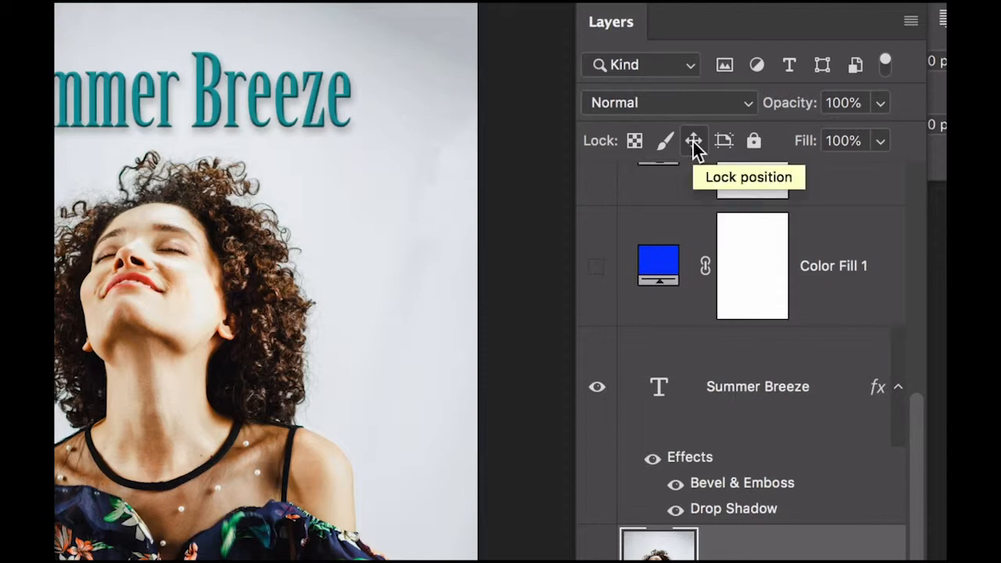
pyautogui.click(754, 144)
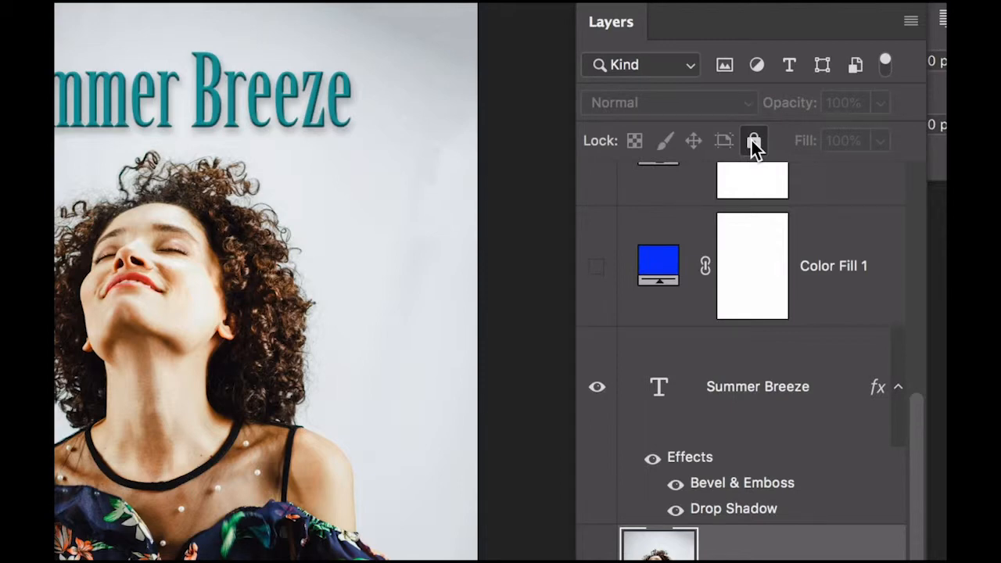
pyautogui.click(754, 144)
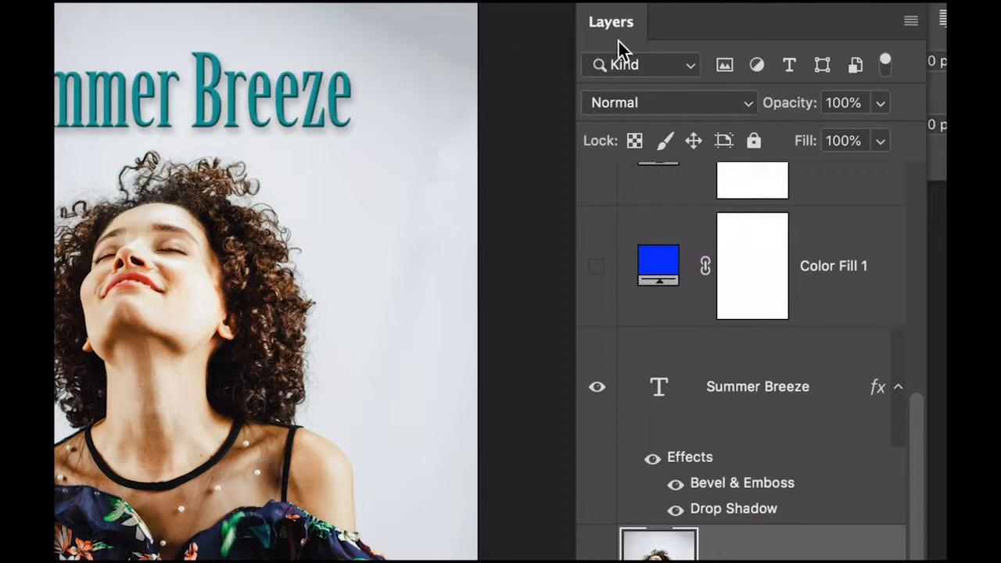
# Filter the layer list by the Bevel & Emboss effect, by name and by Normal blend mode, and return the filter to Kind
pyautogui.click(683, 67)
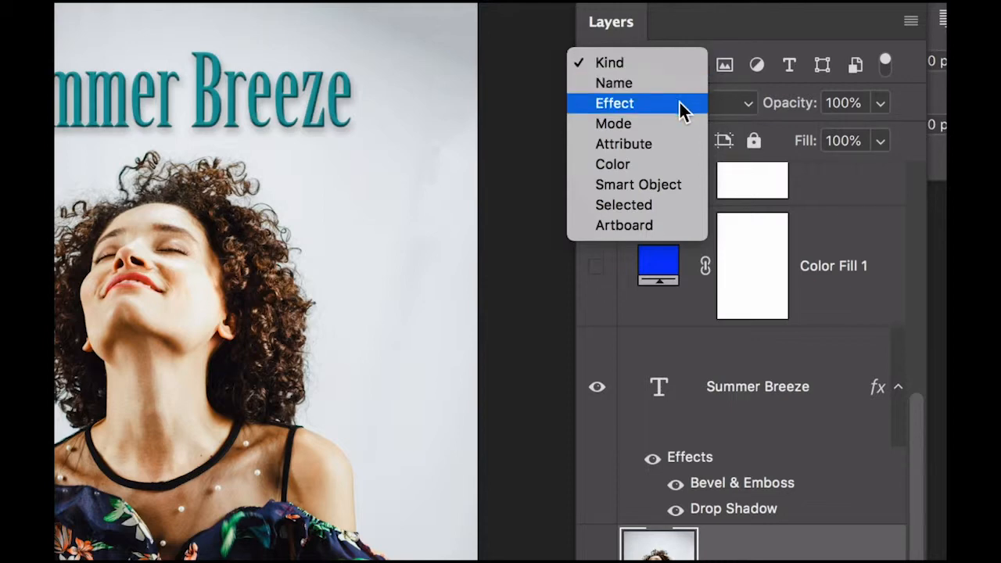
pyautogui.click(681, 104)
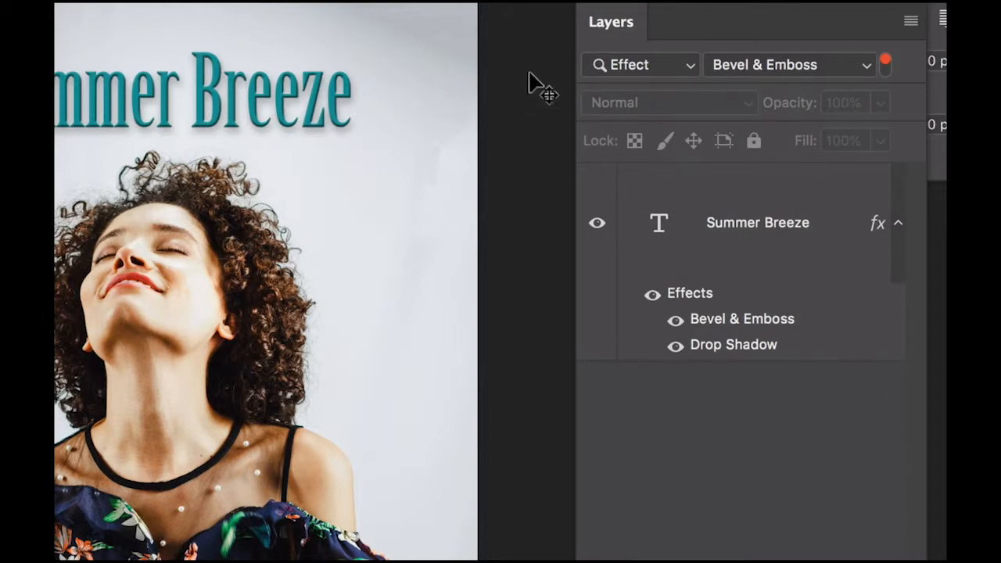
pyautogui.click(681, 65)
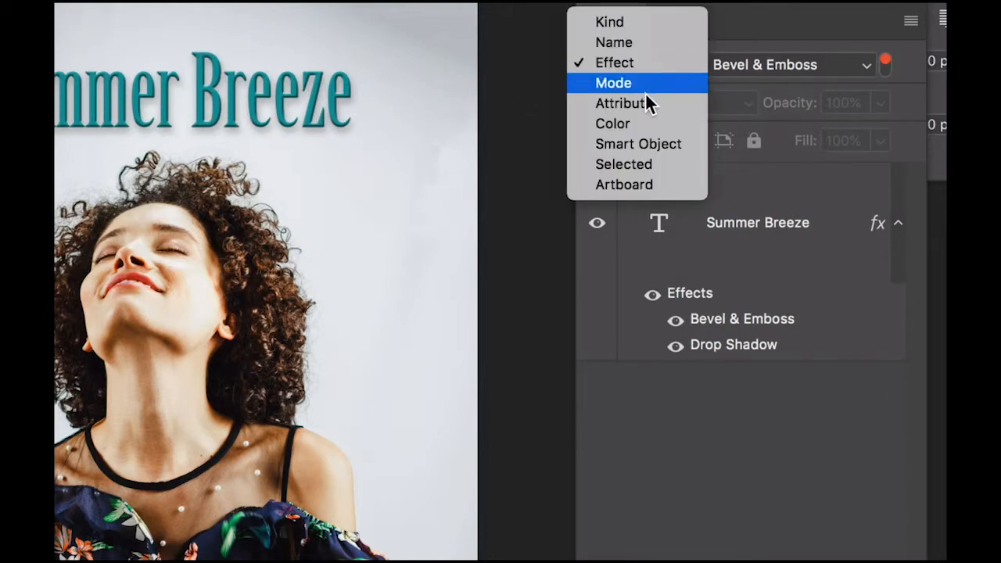
pyautogui.click(602, 42)
pyautogui.click(672, 65)
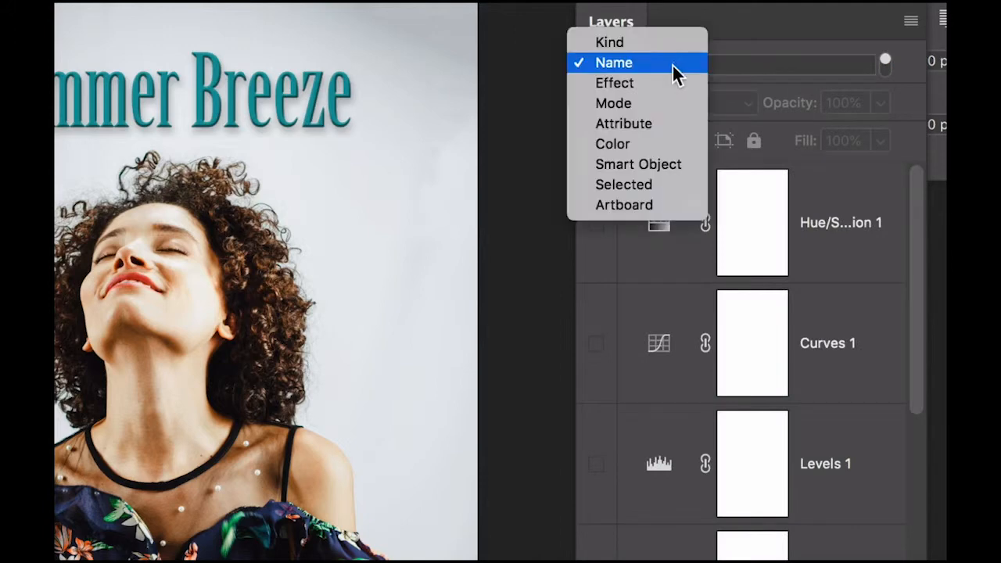
pyautogui.click(656, 105)
pyautogui.click(682, 68)
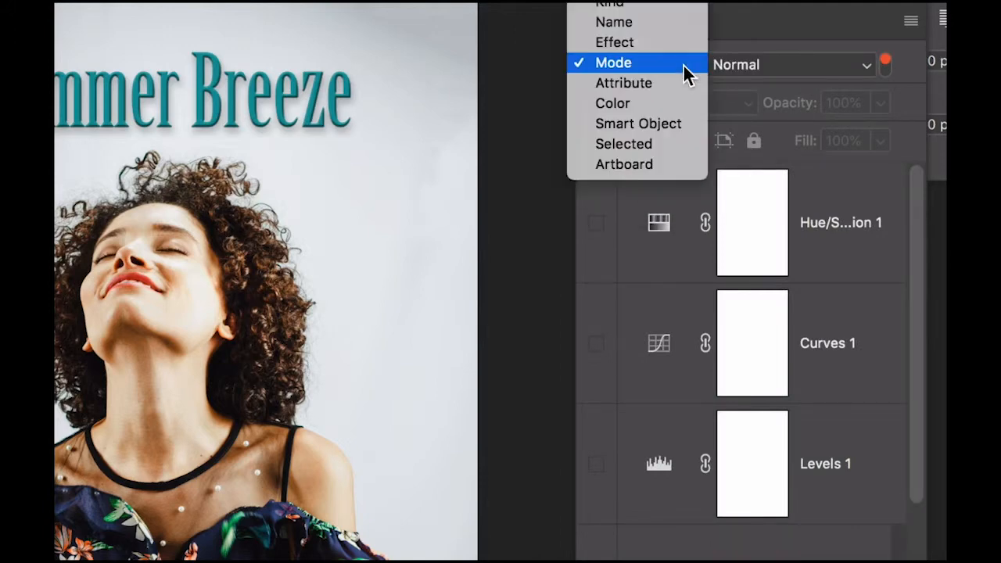
pyautogui.click(644, 11)
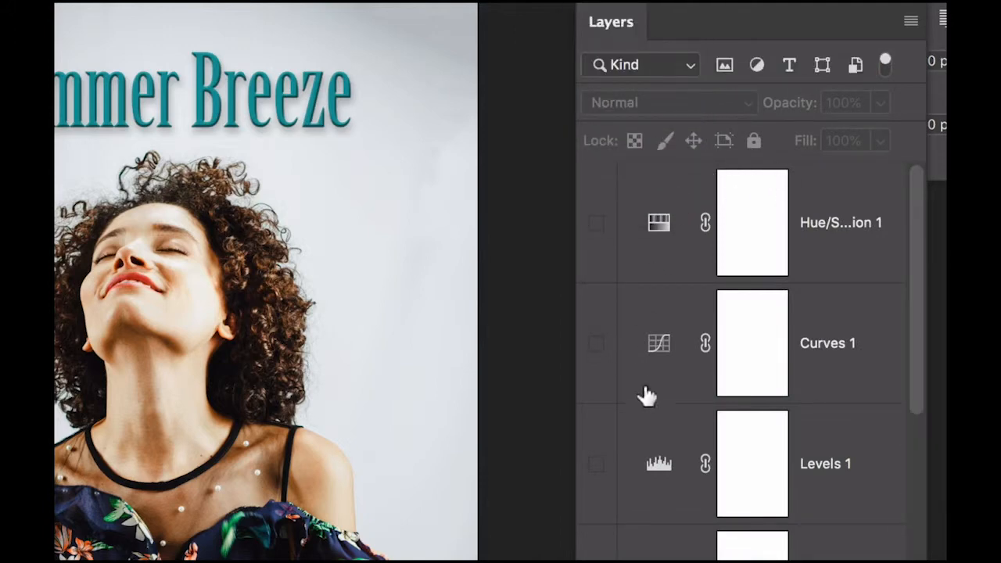
pyautogui.moveTo(917, 344); pyautogui.dragTo(920, 543)
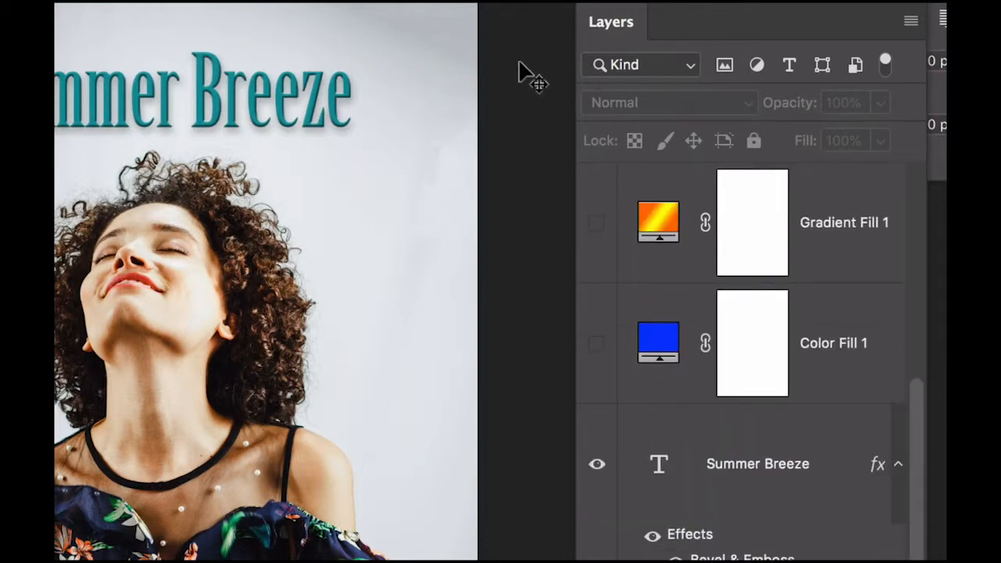
pyautogui.click(886, 62)
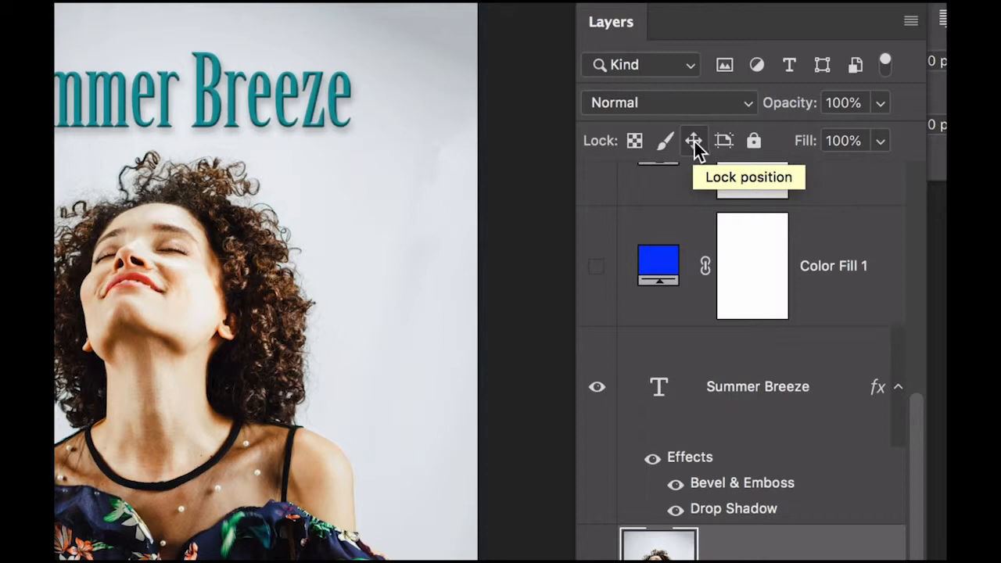
# Fully lock the girl layer and unlock it
pyautogui.click(753, 143)
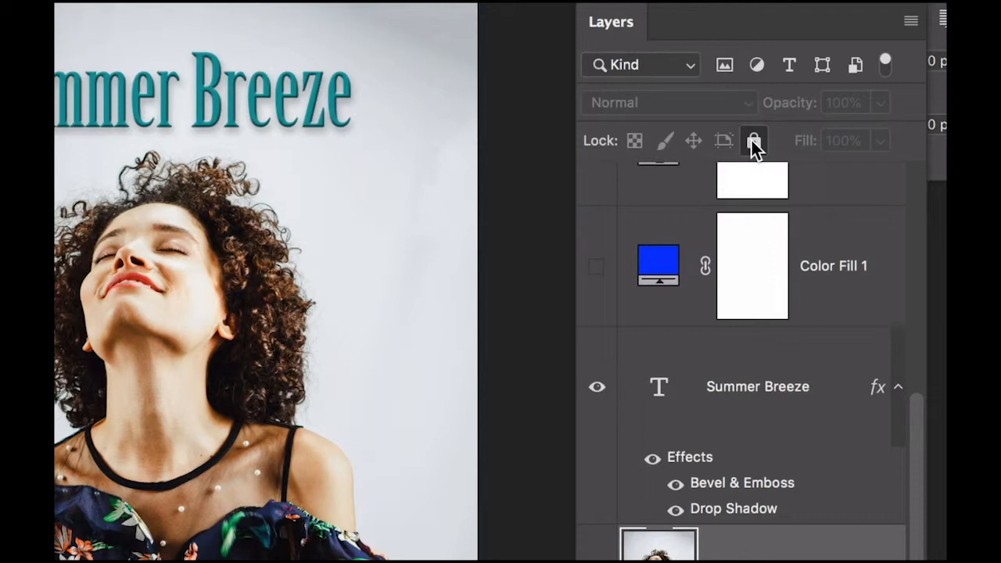
pyautogui.click(753, 143)
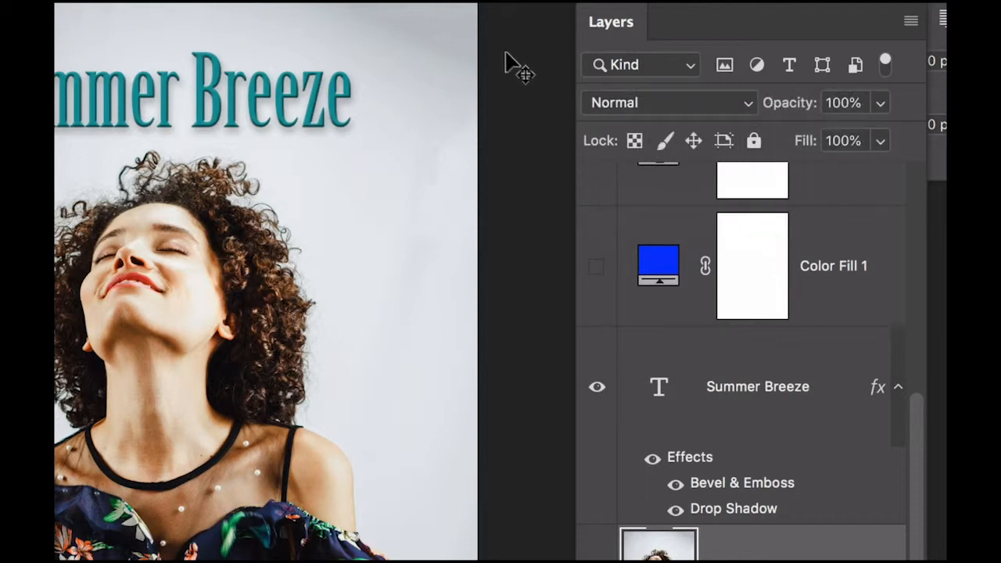
# Try the layer filter with Effect, Name and Mode, set it back to Kind, and browse the full layer list
pyautogui.click(683, 67)
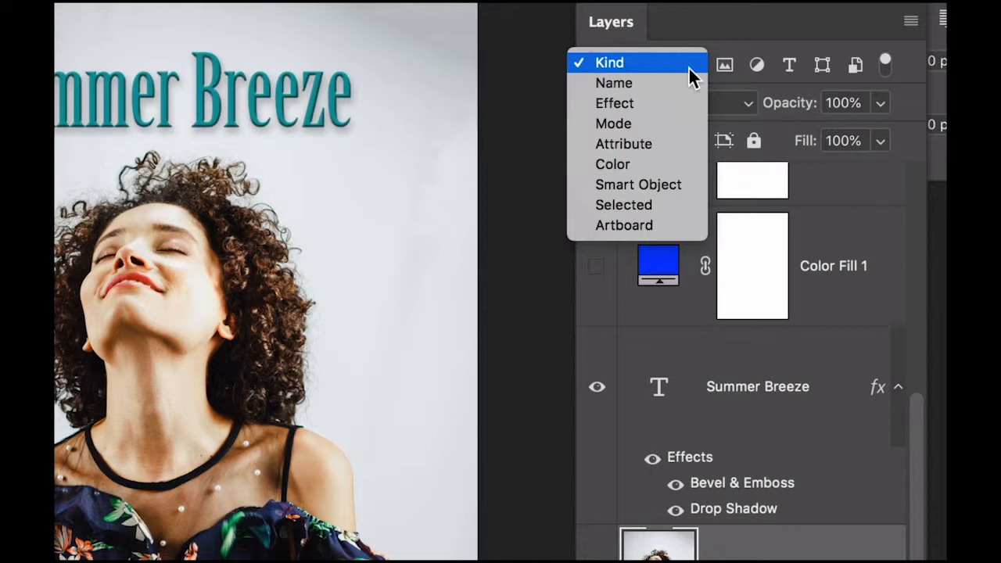
pyautogui.click(679, 103)
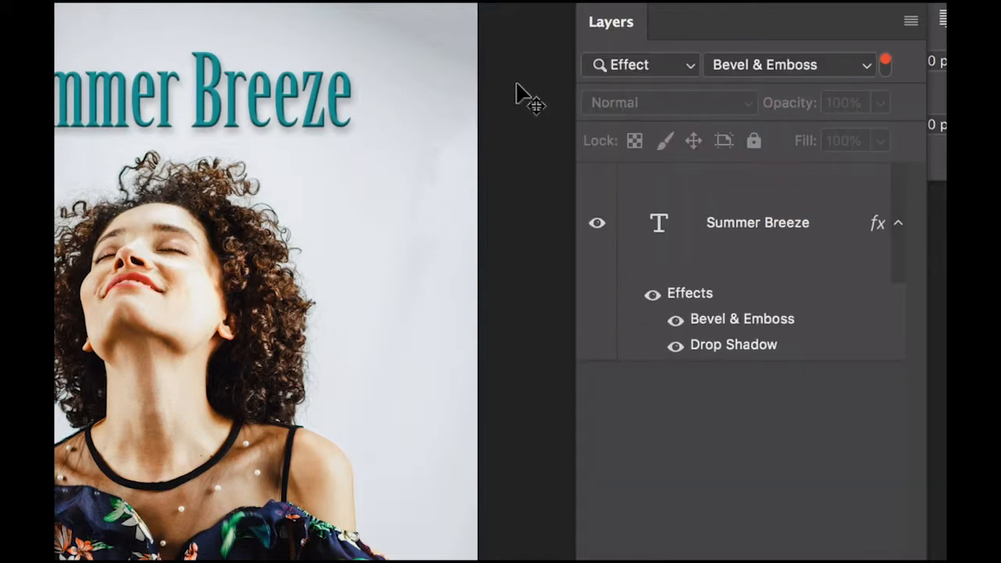
pyautogui.click(686, 69)
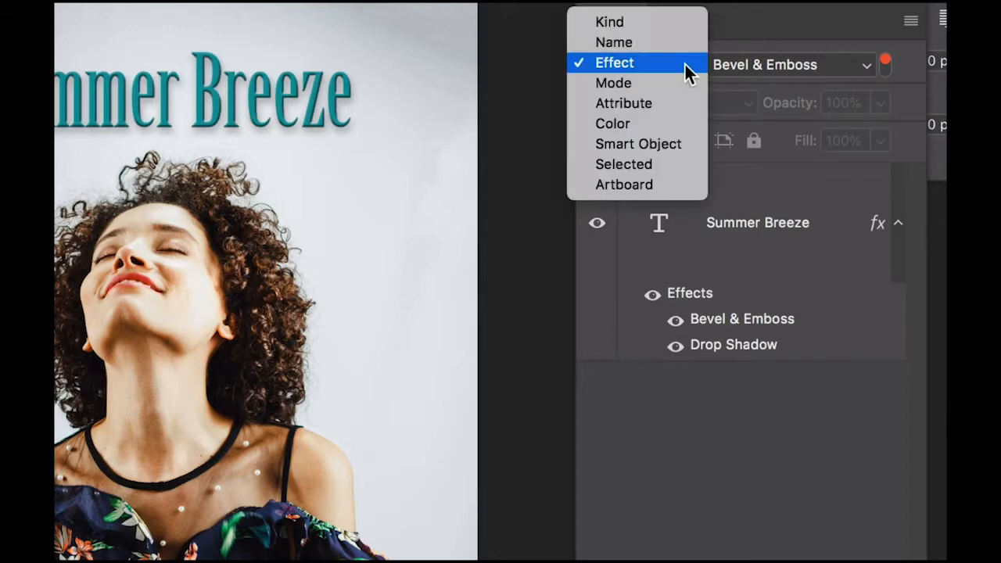
pyautogui.click(599, 42)
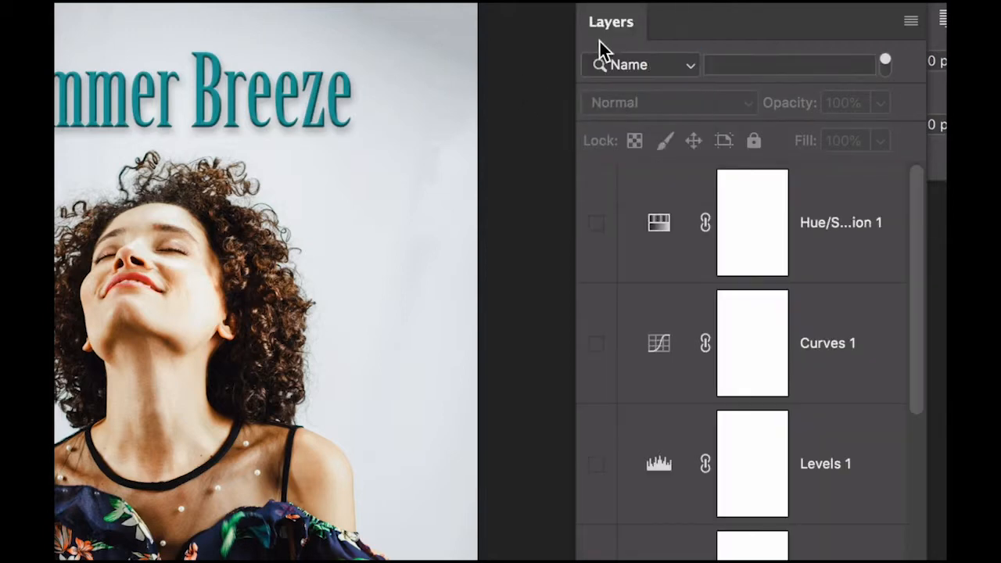
pyautogui.click(598, 44)
pyautogui.click(655, 103)
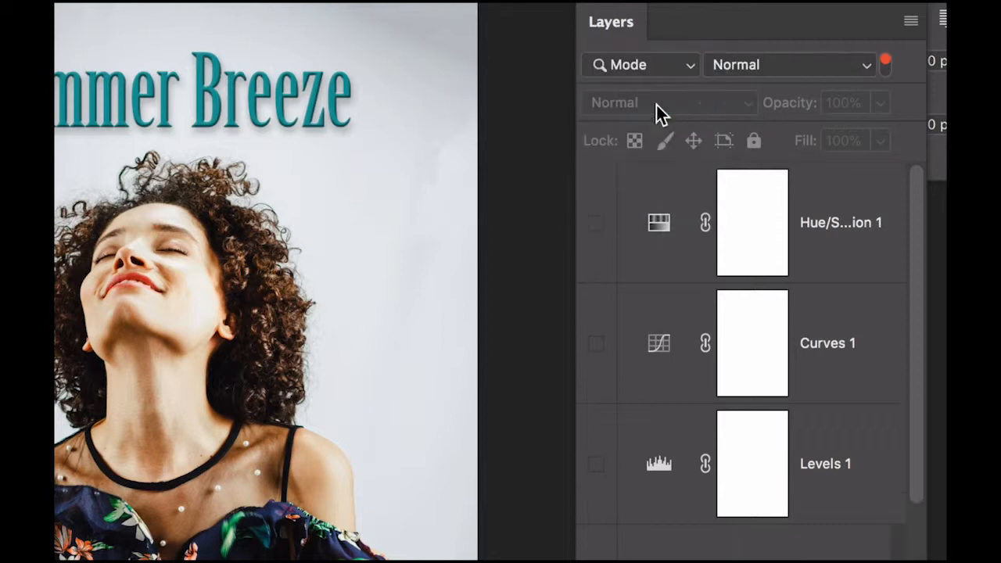
pyautogui.click(681, 67)
pyautogui.click(646, 5)
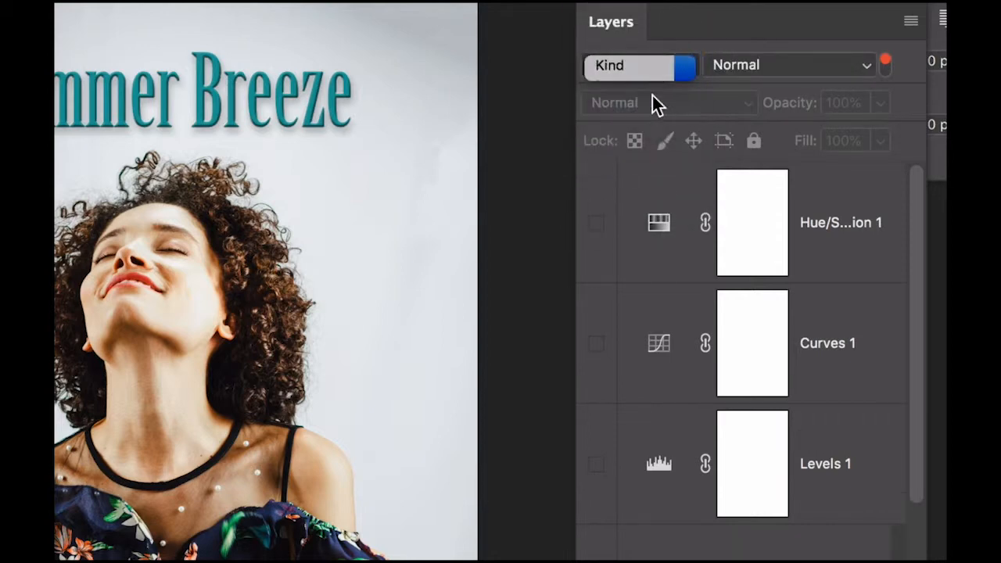
pyautogui.moveTo(918, 333); pyautogui.dragTo(913, 540)
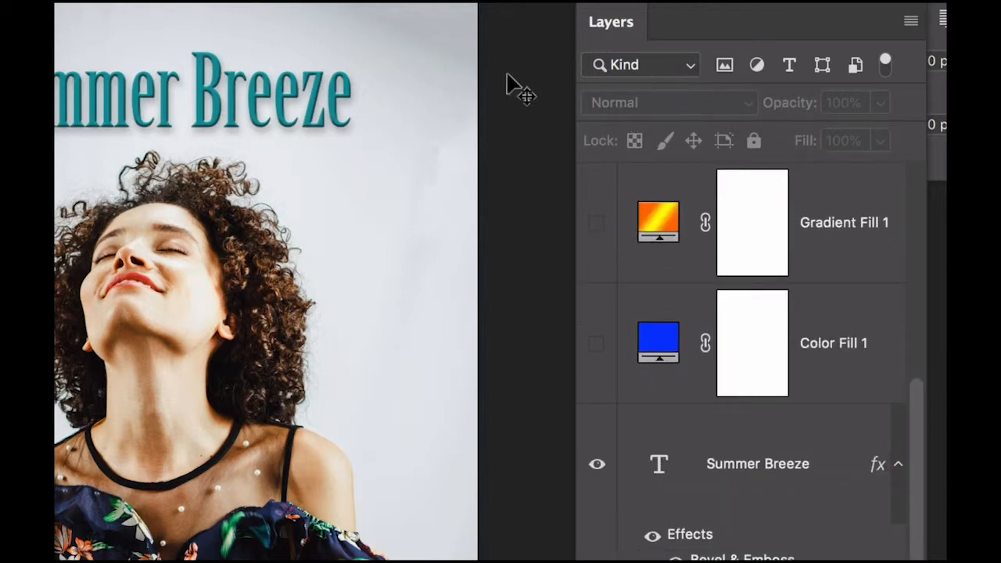
pyautogui.click(887, 60)
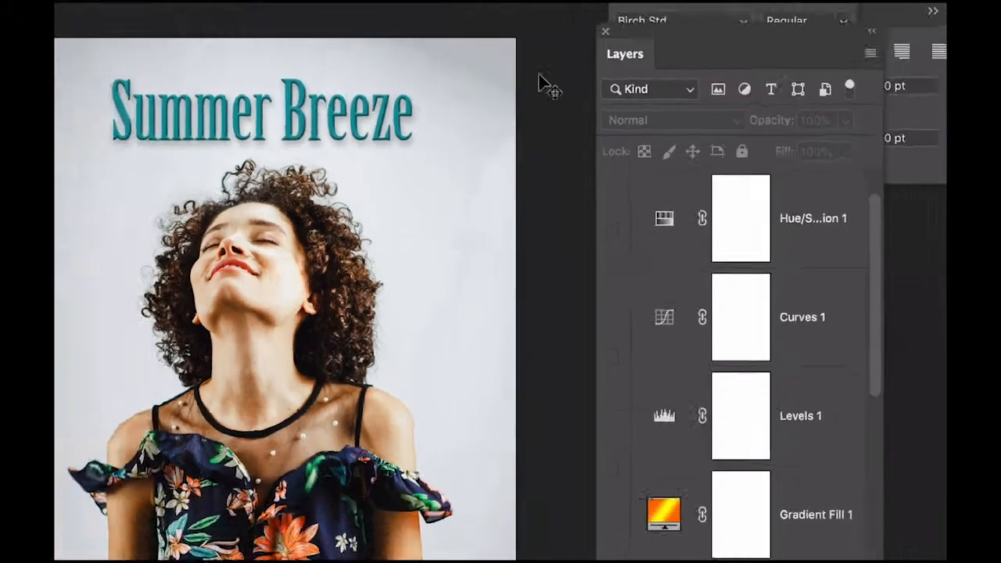